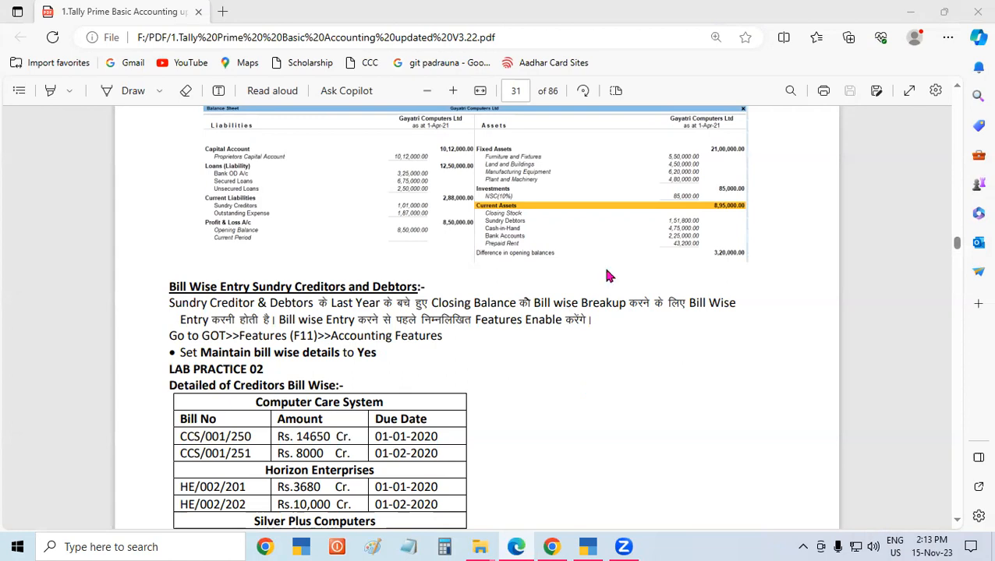
# Go back to the 31 March 2020 balance sheet on page 30 and examine Computer Care Systems and its amount under Sundry Creditors.
pyautogui.click(955, 89)
pyautogui.click(955, 89)
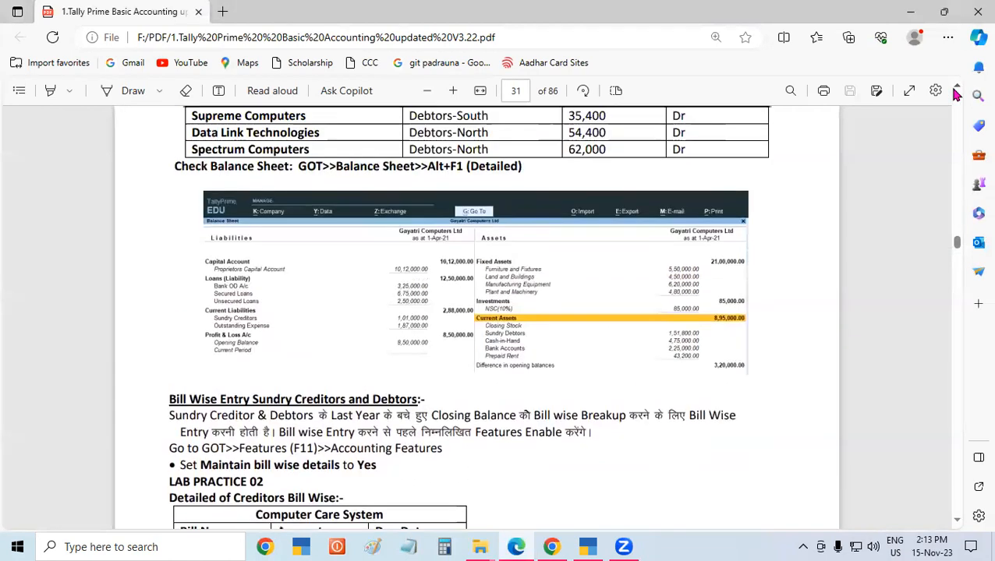
pyautogui.click(955, 90)
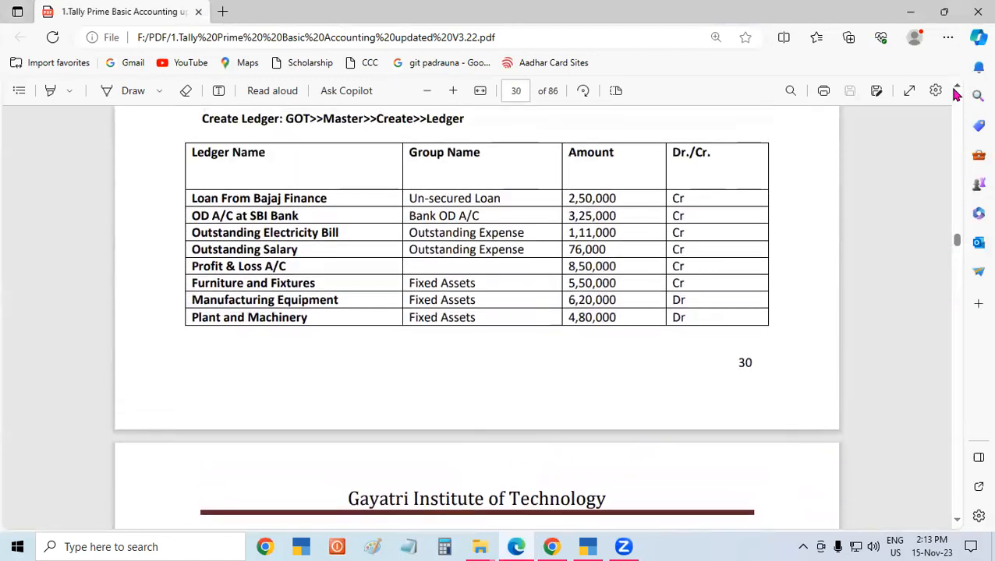
pyautogui.click(956, 90)
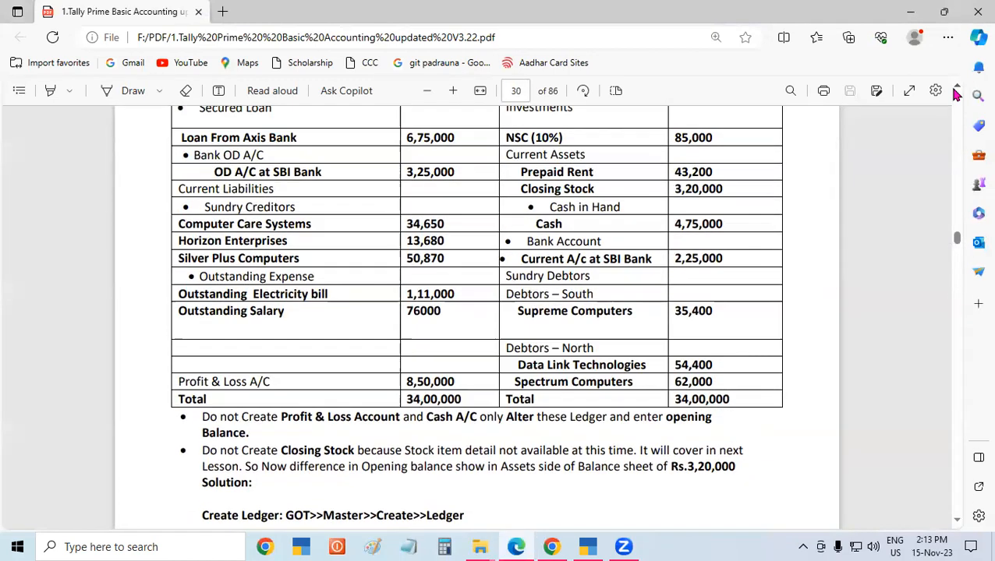
pyautogui.moveTo(179, 225); pyautogui.dragTo(311, 225)
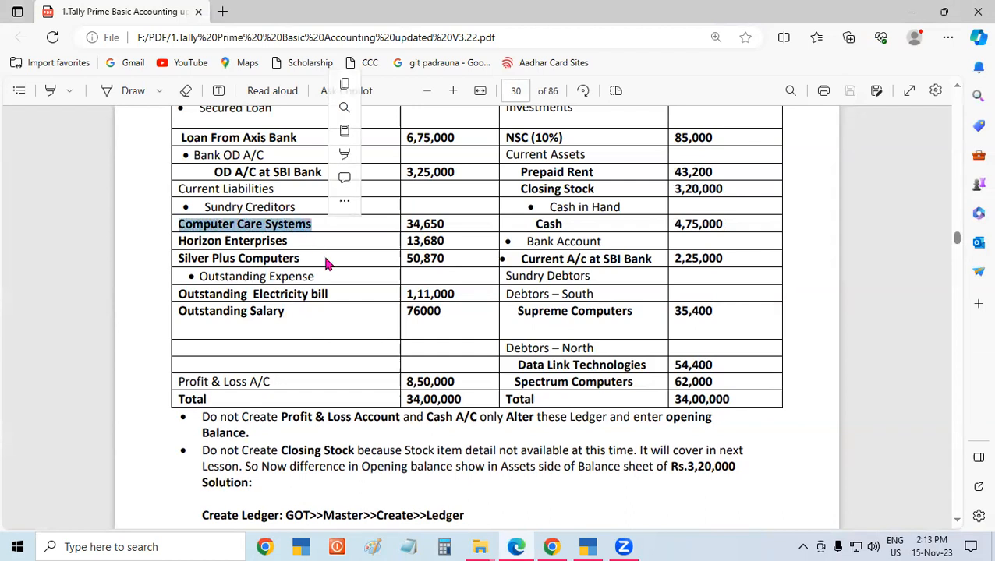
pyautogui.click(439, 279)
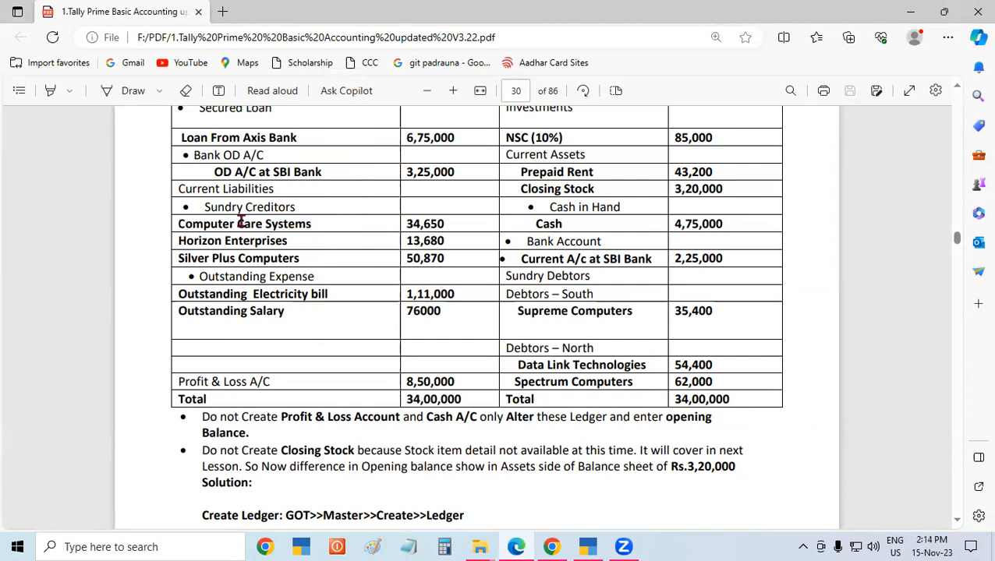
pyautogui.moveTo(178, 226); pyautogui.dragTo(351, 226)
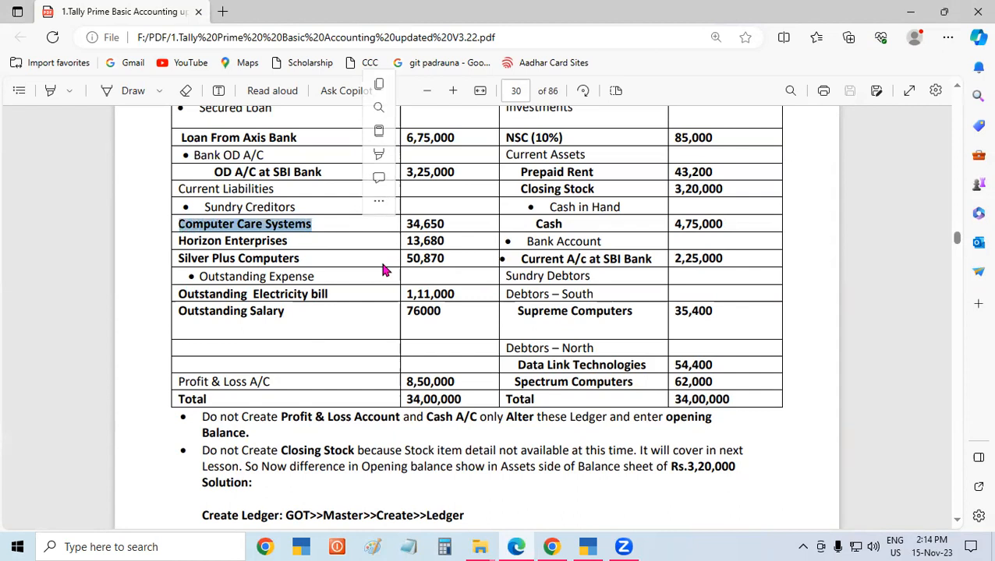
pyautogui.click(414, 223)
pyautogui.moveTo(405, 224); pyautogui.dragTo(446, 224)
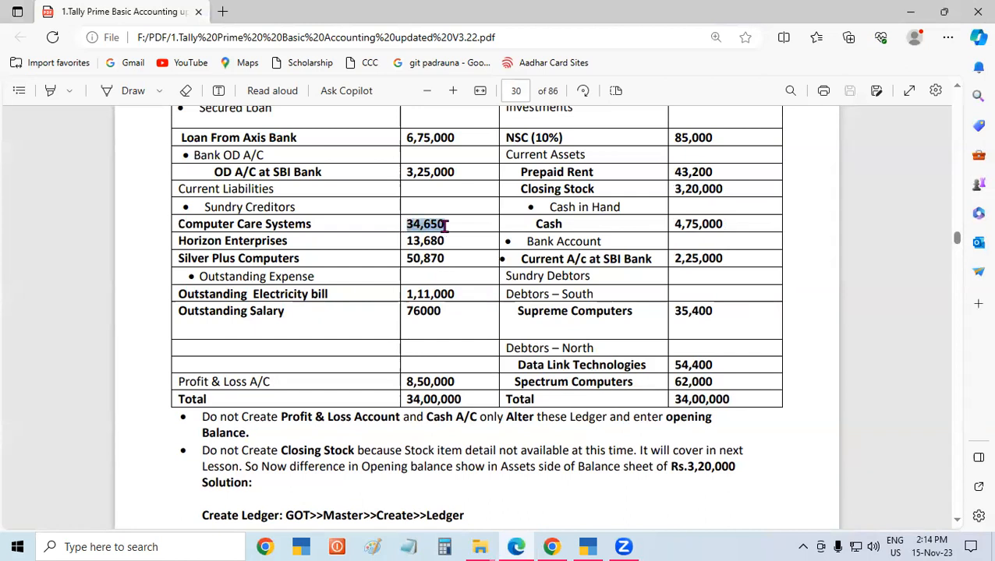
pyautogui.click(509, 318)
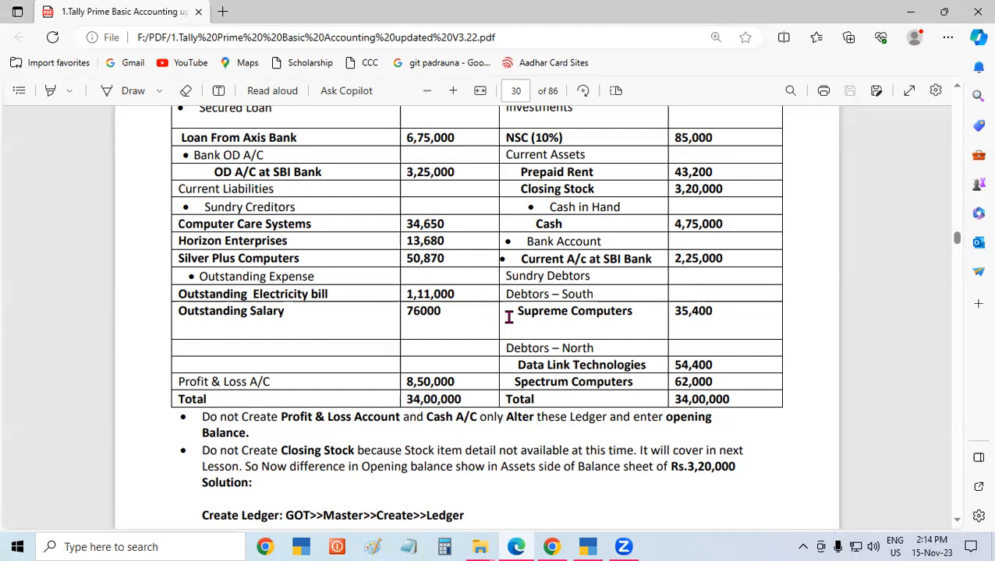
# Review the three sundry creditors in the balance sheet: Computer Care Systems, Horizon Enterprises and Silver Plus Computers.
pyautogui.moveTo(196, 224); pyautogui.dragTo(223, 224)
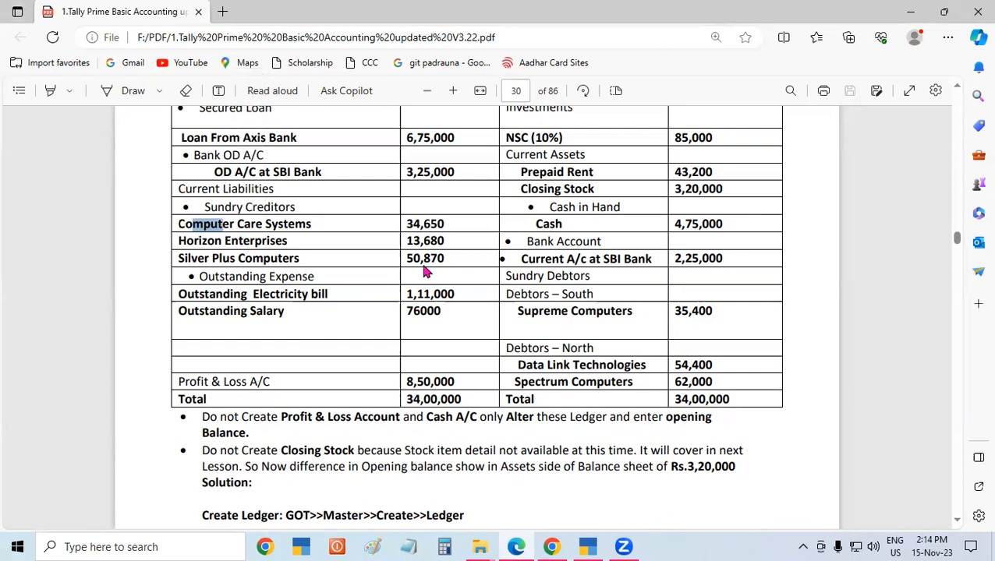
pyautogui.moveTo(407, 241); pyautogui.dragTo(445, 226)
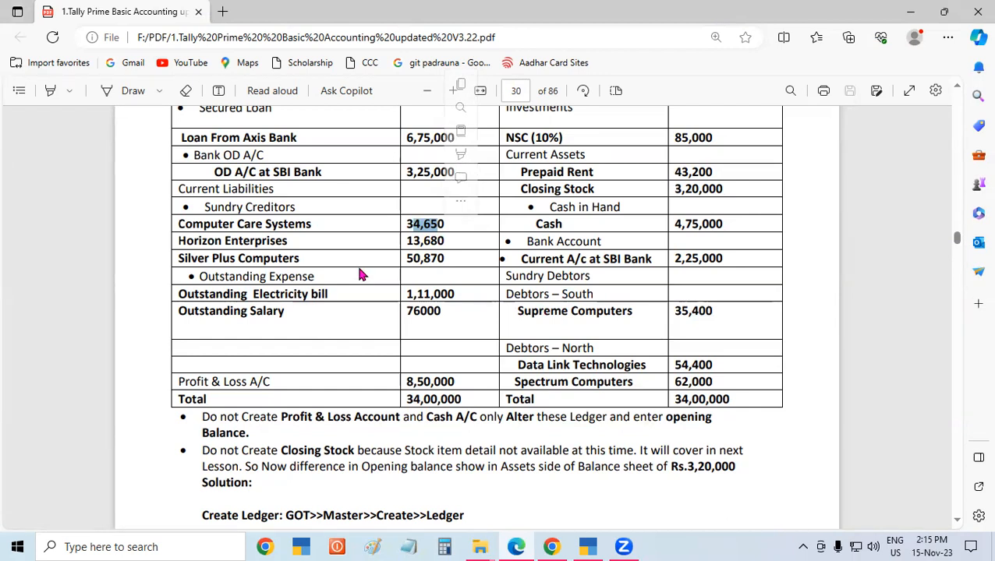
pyautogui.moveTo(193, 224); pyautogui.dragTo(246, 225)
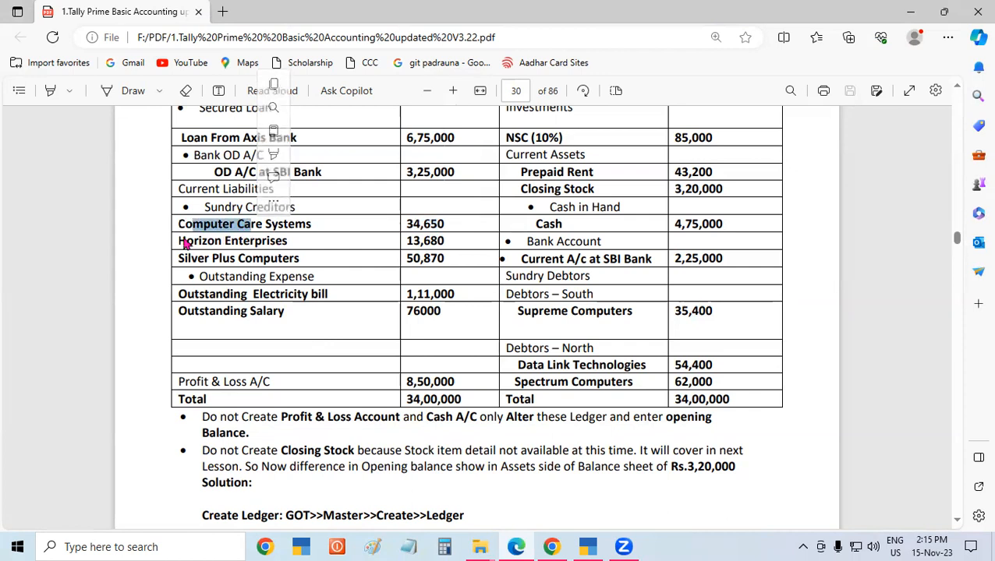
pyautogui.moveTo(193, 239); pyautogui.dragTo(241, 249)
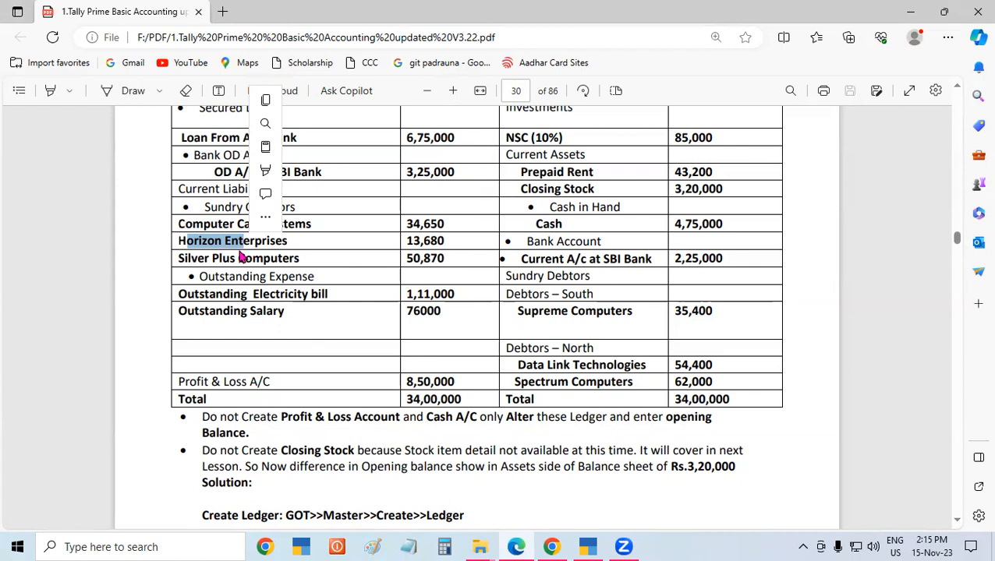
pyautogui.doubleClick(189, 260)
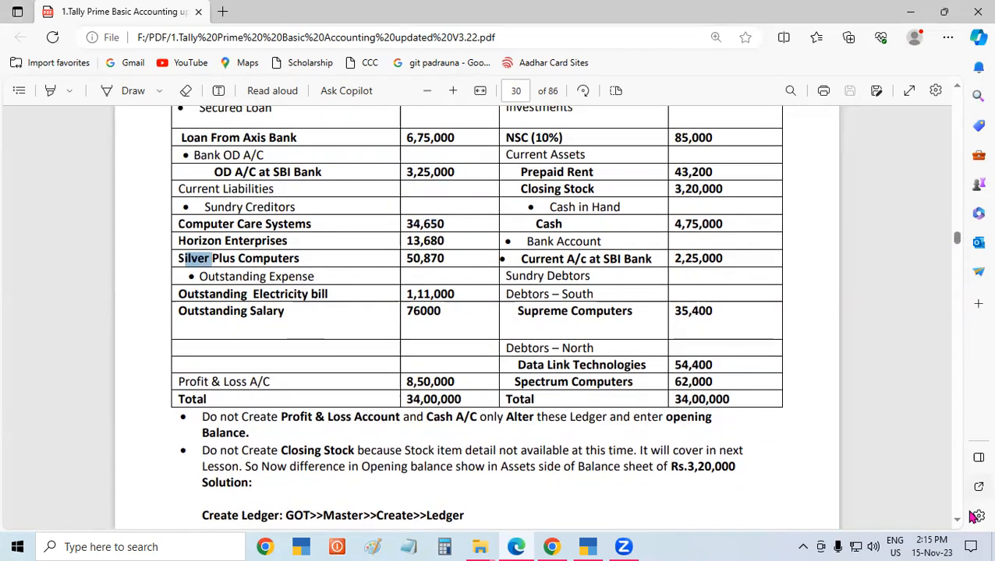
# Examine the creditors' bill-wise table under Lab Practice 02 on page 31, checking each creditor and the bill amounts for Computer Care System.
pyautogui.scroll(-10, 963, 520)
pyautogui.scroll(-9, 962, 520)
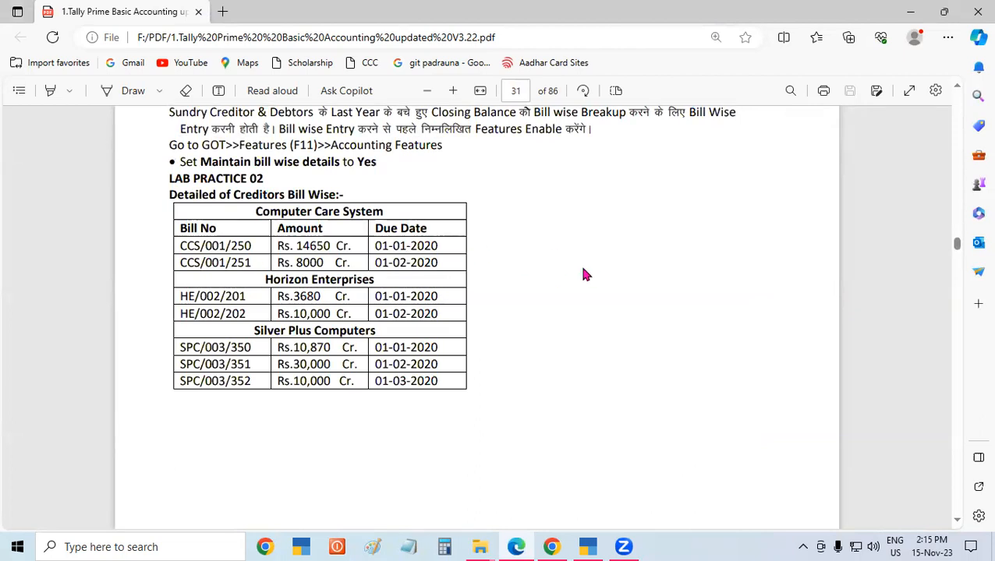
pyautogui.moveTo(262, 211); pyautogui.dragTo(327, 212)
pyautogui.click(549, 267)
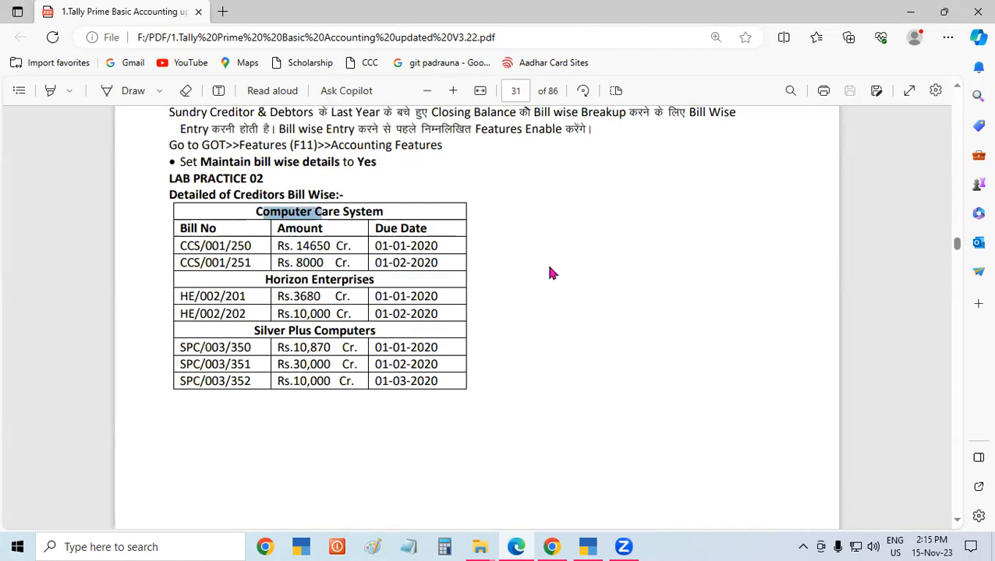
pyautogui.doubleClick(297, 245)
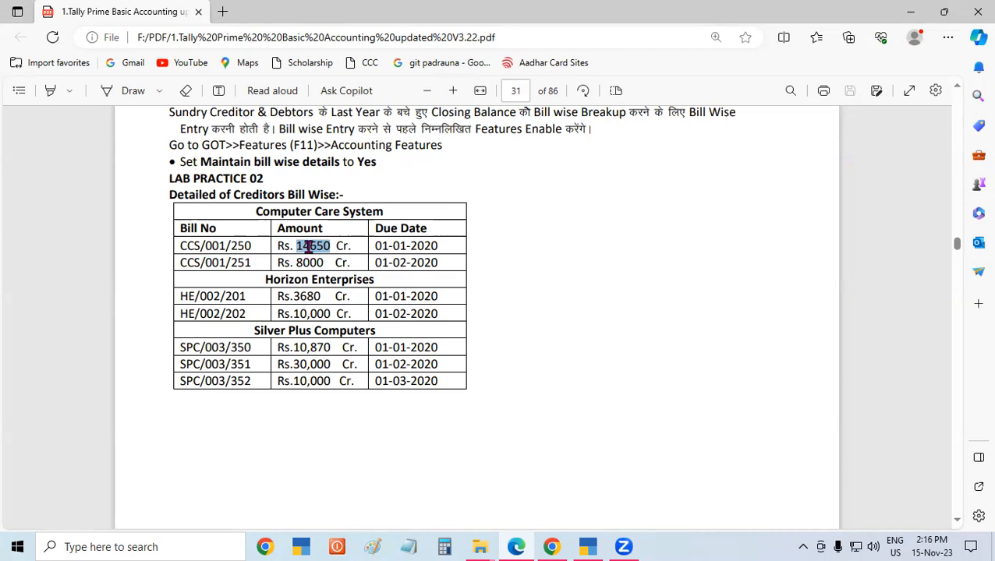
pyautogui.click(493, 269)
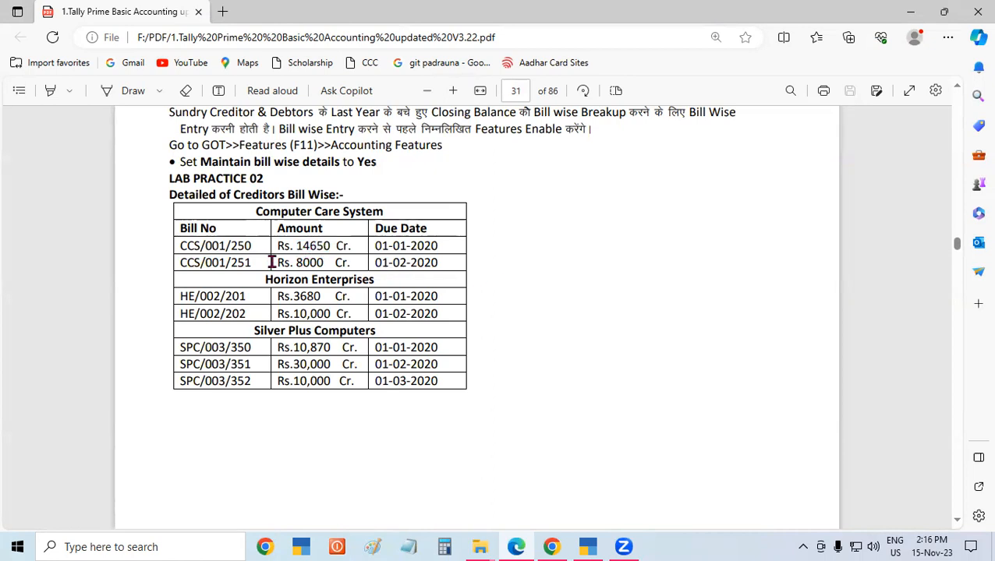
pyautogui.moveTo(273, 261); pyautogui.dragTo(331, 271)
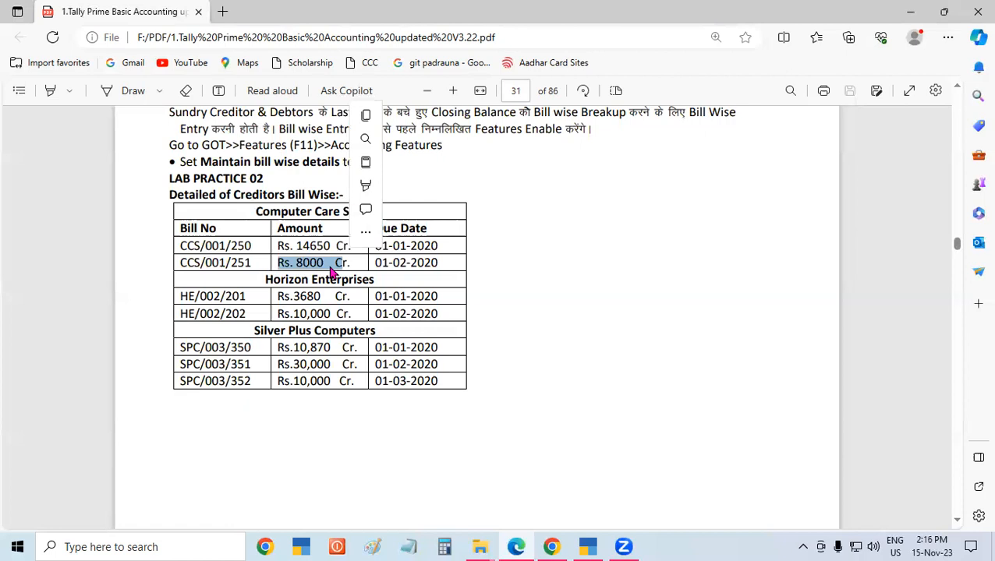
pyautogui.click(498, 292)
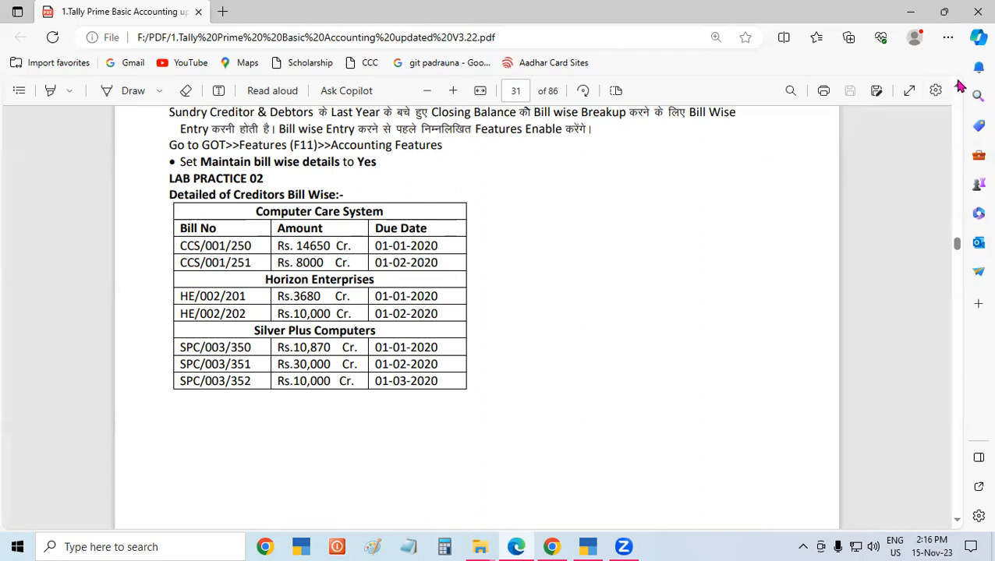
pyautogui.moveTo(270, 211); pyautogui.dragTo(332, 205)
pyautogui.moveTo(265, 279); pyautogui.dragTo(310, 290)
pyautogui.moveTo(268, 330); pyautogui.dragTo(312, 331)
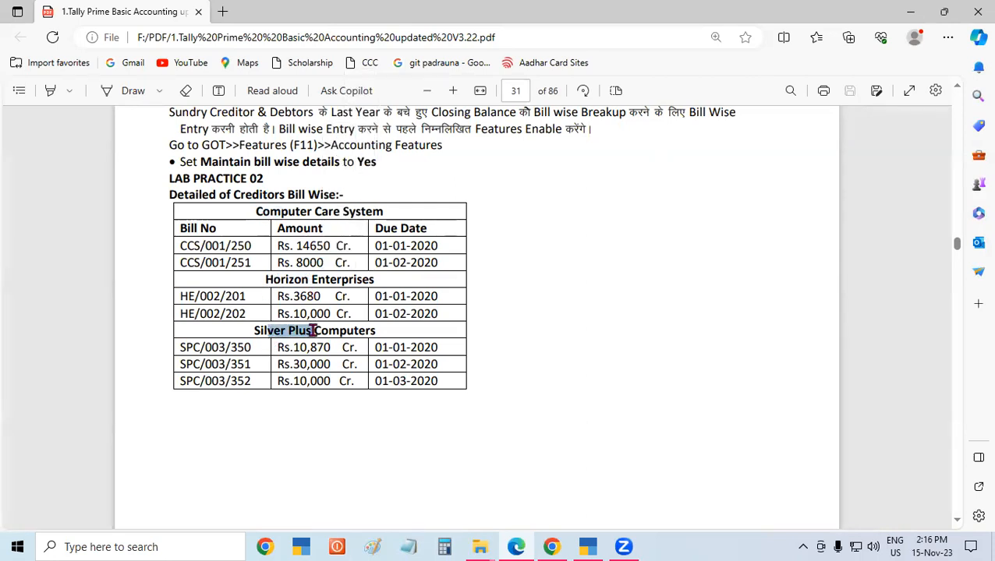
# Return to the page 30 balance sheet and examine the sundry debtors Supreme Computers, Data Link Technologies and Spectrum Computers.
pyautogui.moveTo(955, 244); pyautogui.dragTo(957, 229)
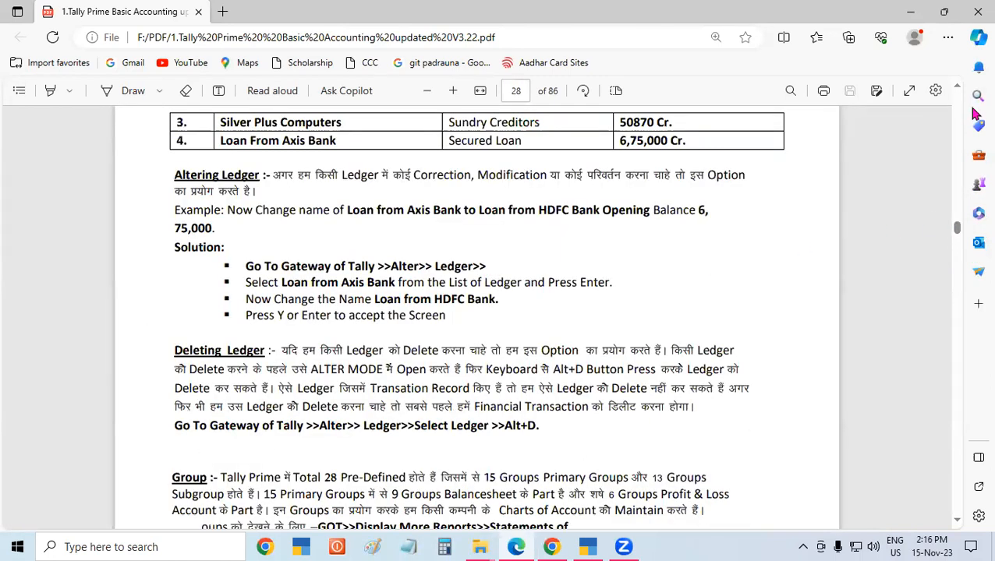
pyautogui.scroll(3, 959, 90)
pyautogui.scroll(12, 961, 92)
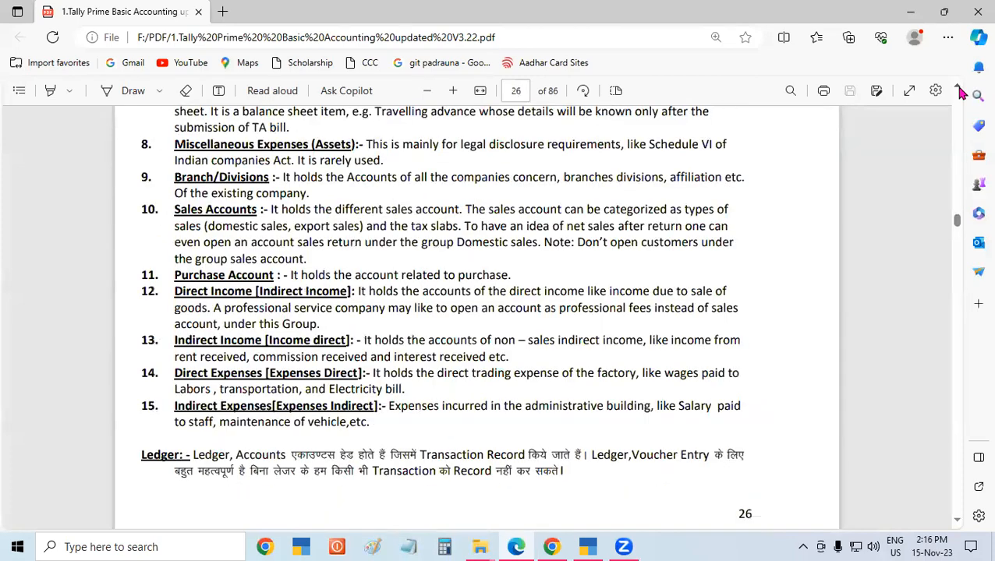
pyautogui.scroll(4, 959, 90)
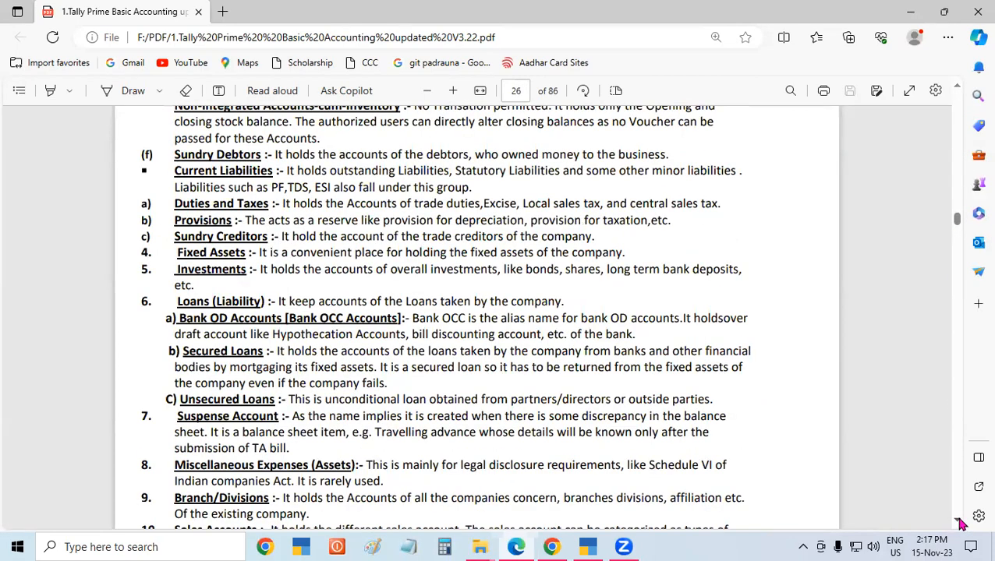
pyautogui.scroll(-16, 960, 524)
pyautogui.scroll(-16, 959, 524)
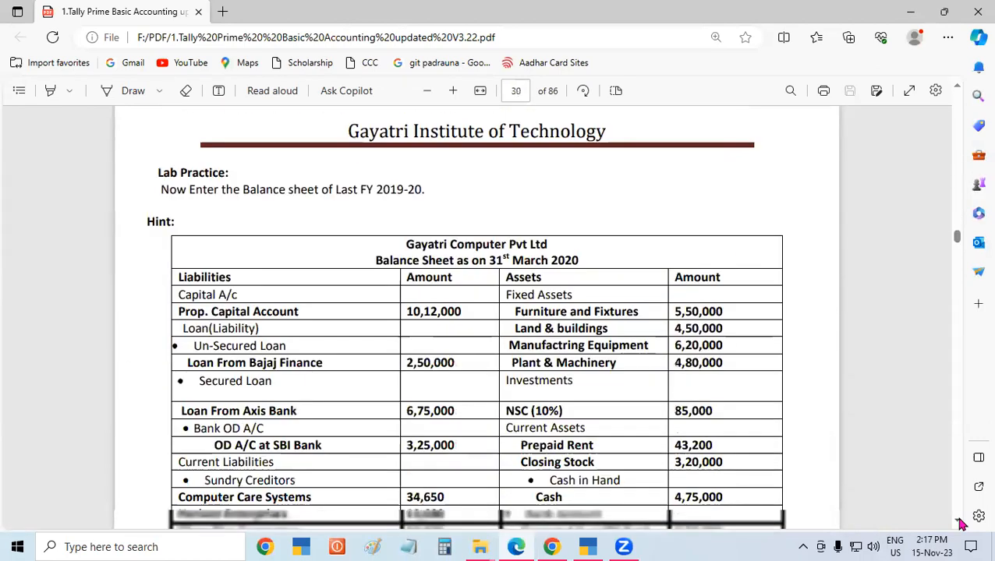
pyautogui.scroll(-5, 960, 524)
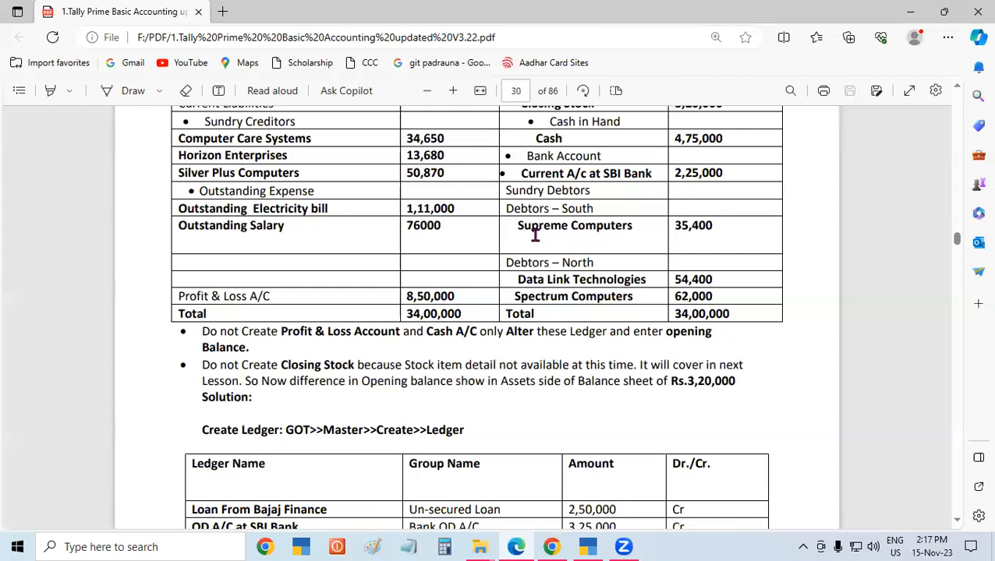
pyautogui.moveTo(519, 226); pyautogui.dragTo(578, 234)
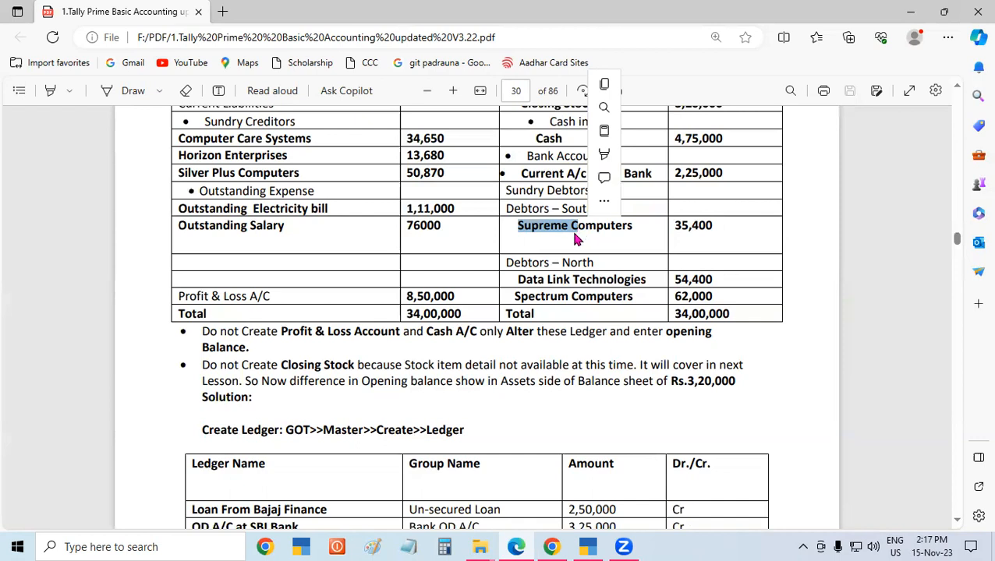
pyautogui.moveTo(519, 279); pyautogui.dragTo(567, 285)
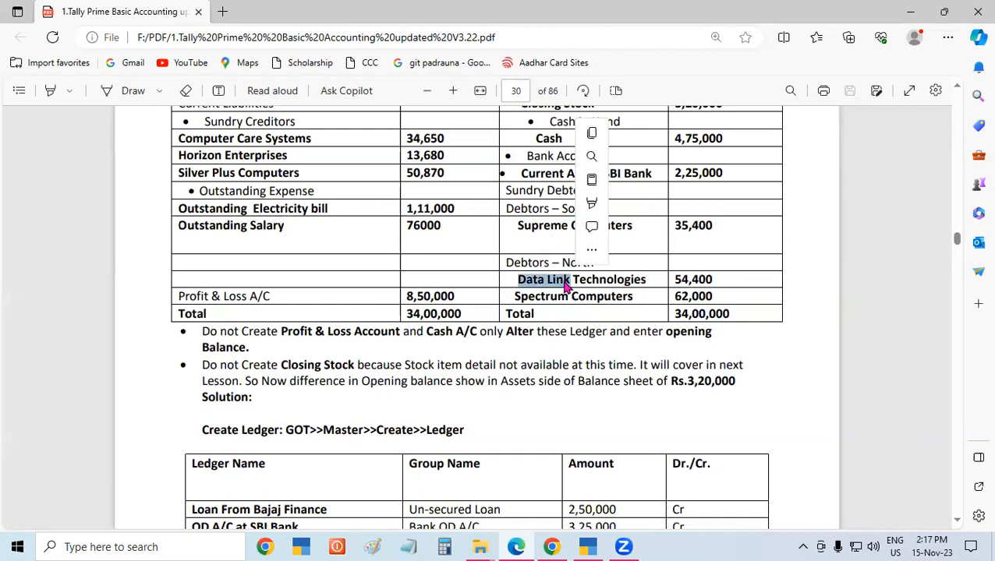
pyautogui.moveTo(536, 296); pyautogui.dragTo(559, 299)
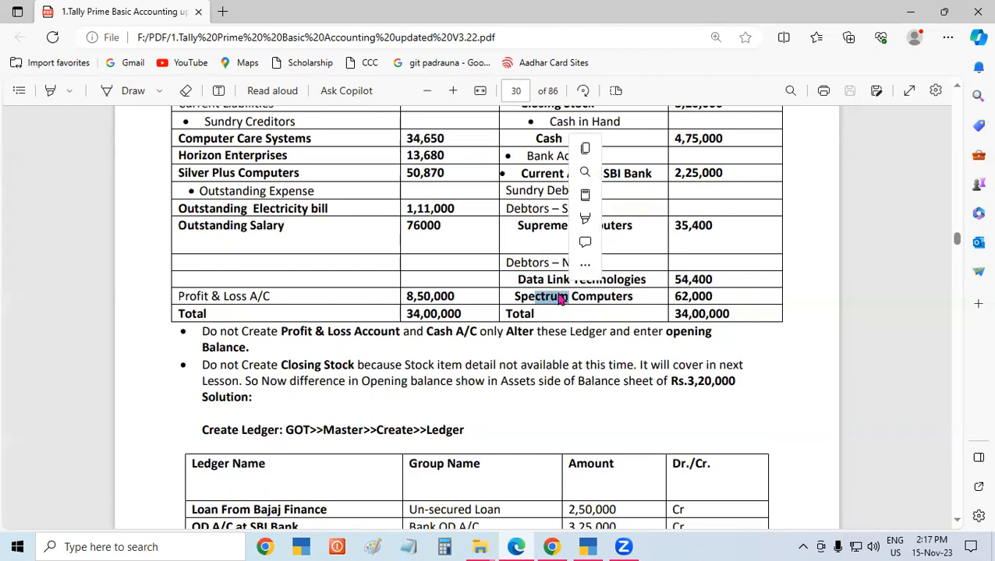
# Compare the sundry debtors on the assets side with the sundry creditors on the liabilities side of the balance sheet.
pyautogui.moveTo(577, 225); pyautogui.dragTo(480, 249)
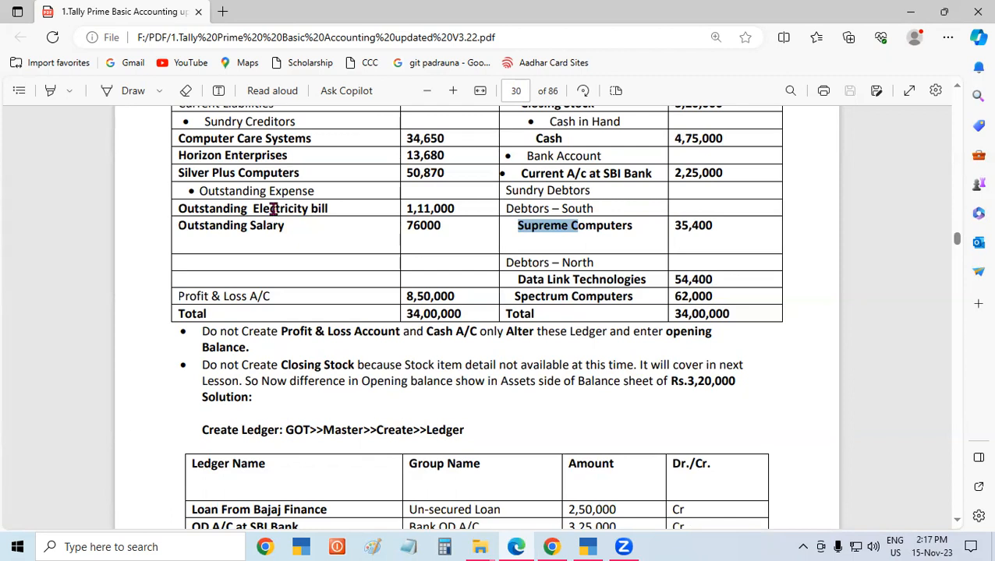
pyautogui.moveTo(219, 144); pyautogui.dragTo(240, 155)
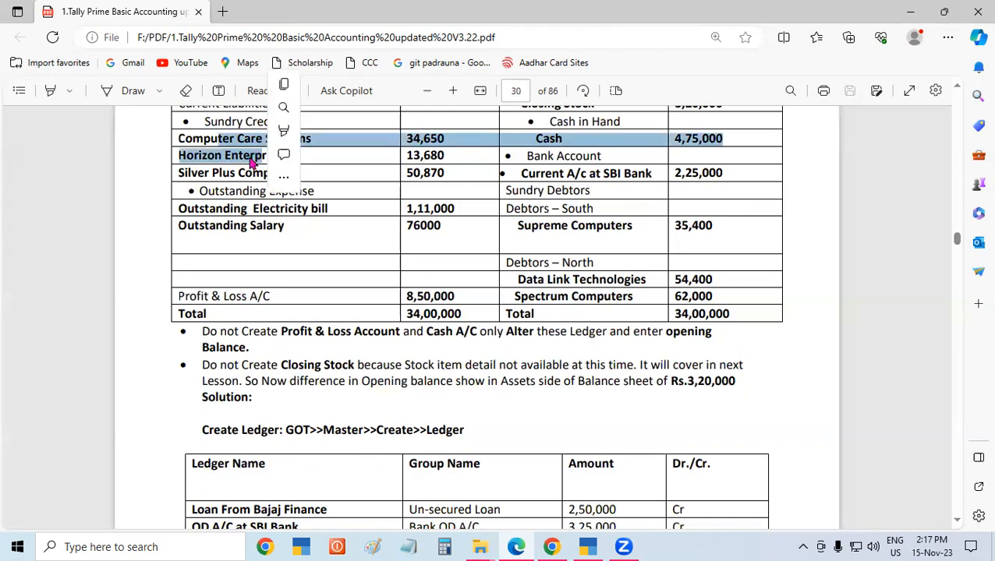
pyautogui.moveTo(550, 229); pyautogui.dragTo(583, 233)
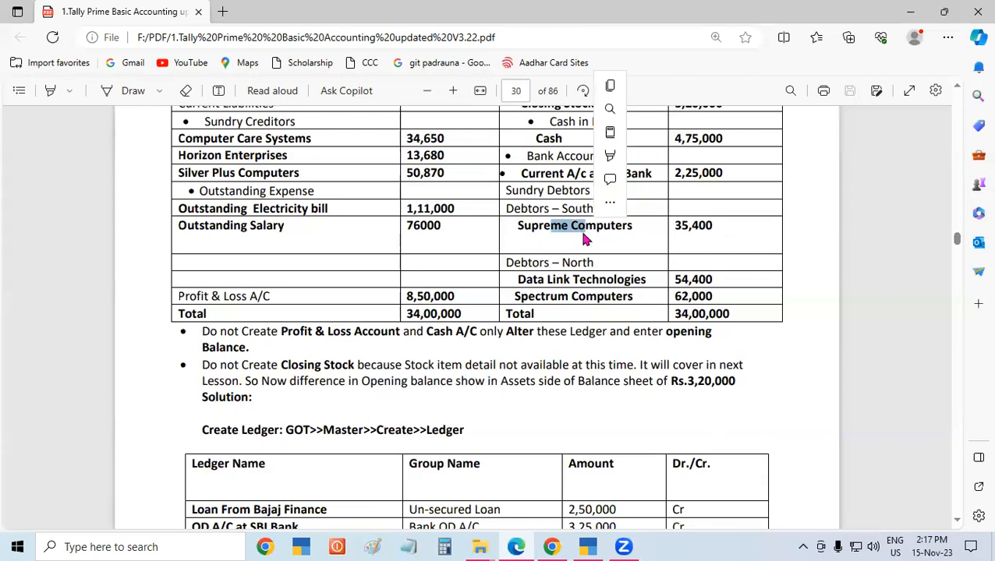
pyautogui.moveTo(548, 280); pyautogui.dragTo(585, 277)
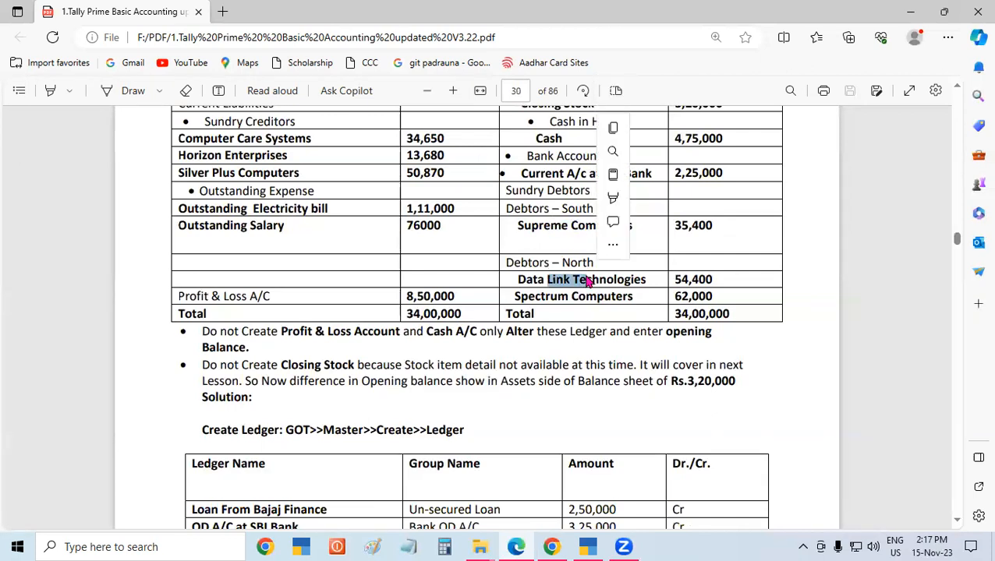
pyautogui.moveTo(551, 226); pyautogui.dragTo(580, 227)
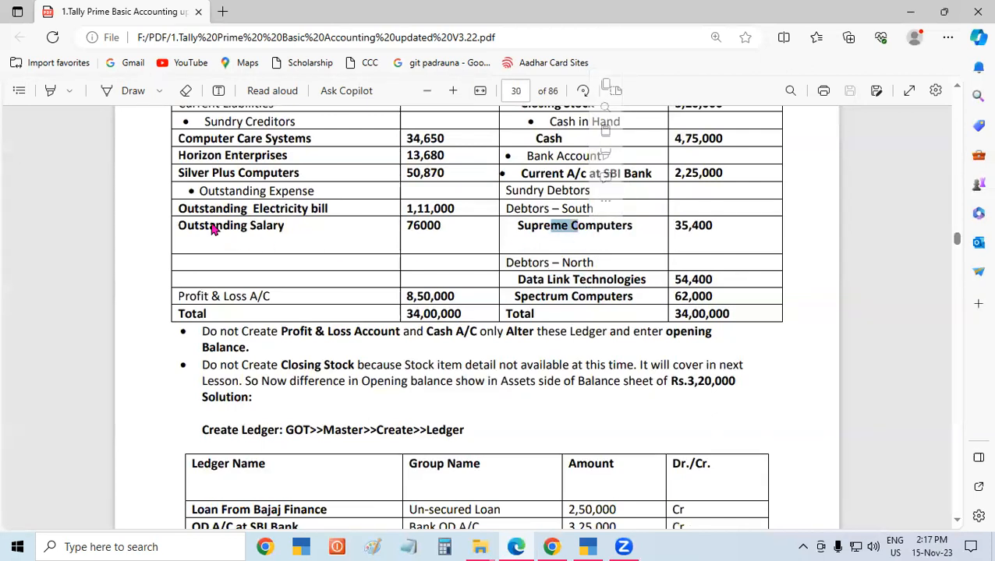
pyautogui.moveTo(178, 173); pyautogui.dragTo(228, 178)
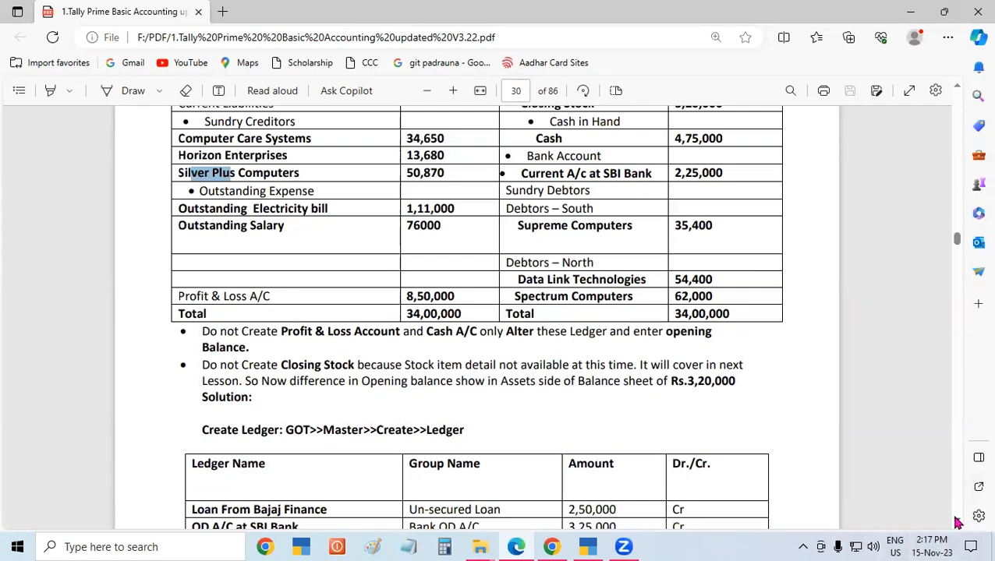
# Read the page 31 notes on enabling bill-wise details through the F11 accounting features.
pyautogui.scroll(-15, 957, 522)
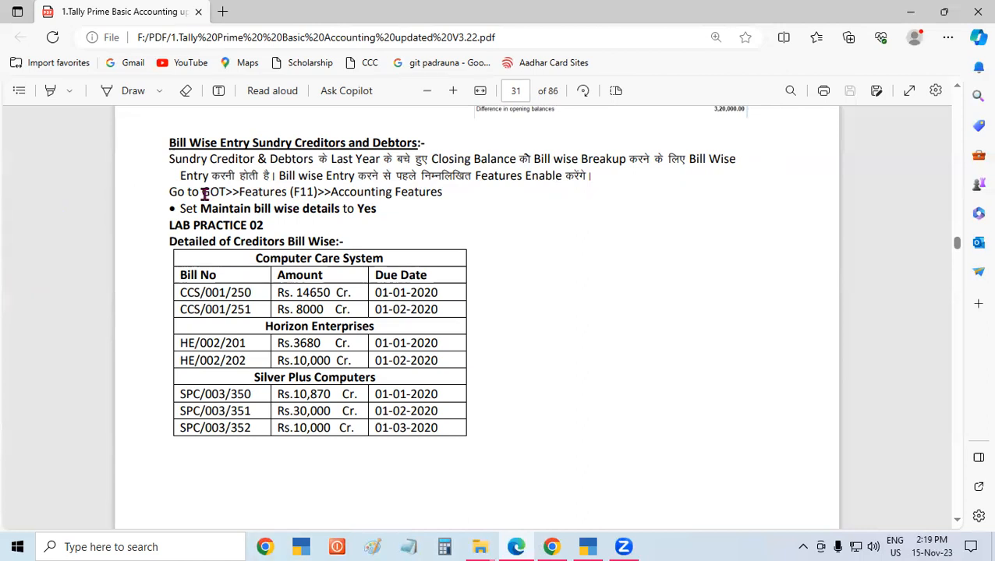
pyautogui.moveTo(181, 191); pyautogui.dragTo(428, 192)
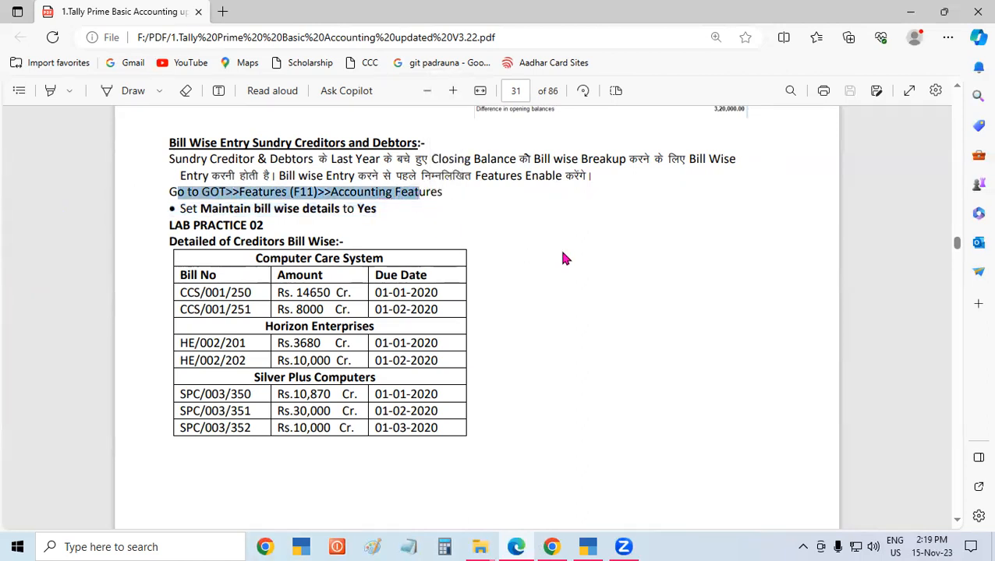
pyautogui.click(432, 178)
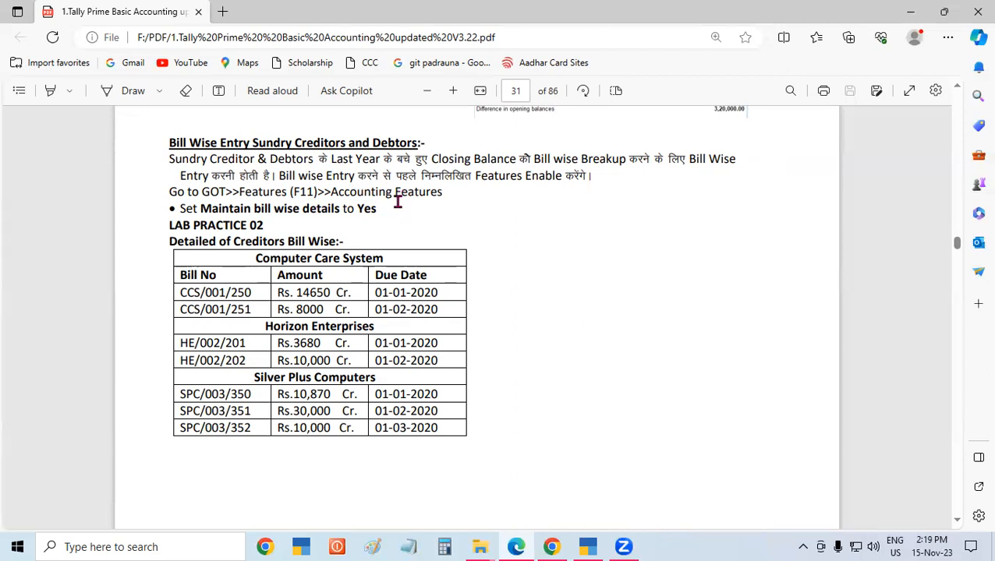
pyautogui.moveTo(243, 209); pyautogui.dragTo(292, 209)
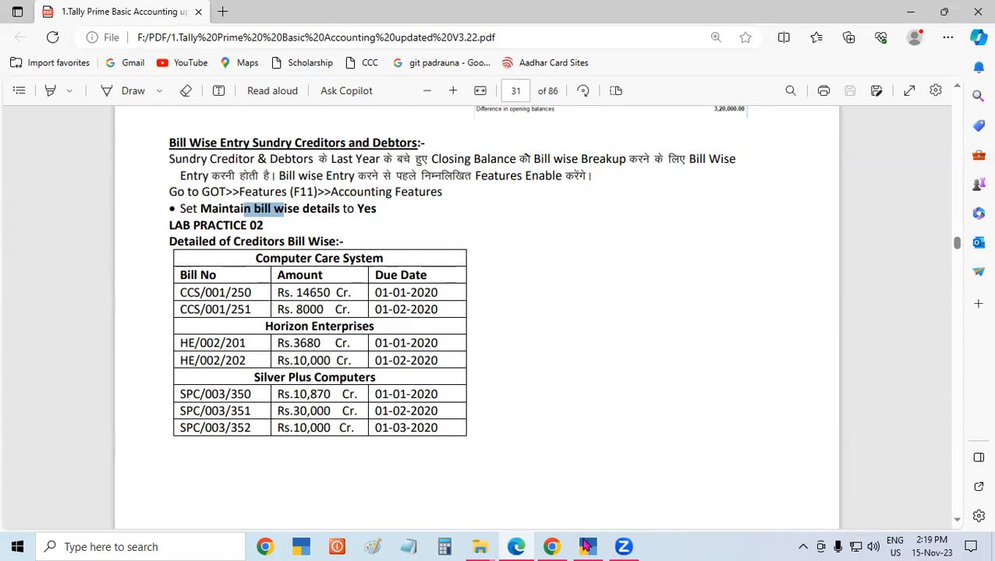
# Switch to TallyPrime and check the Enable Bill-wise entry setting in the company features.
pyautogui.click(586, 545)
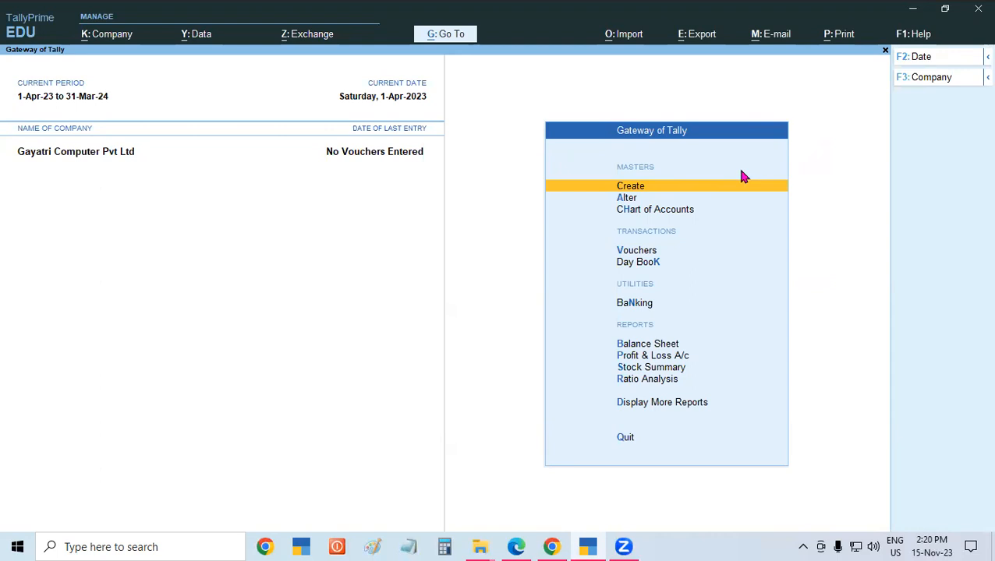
pyautogui.press('F11')
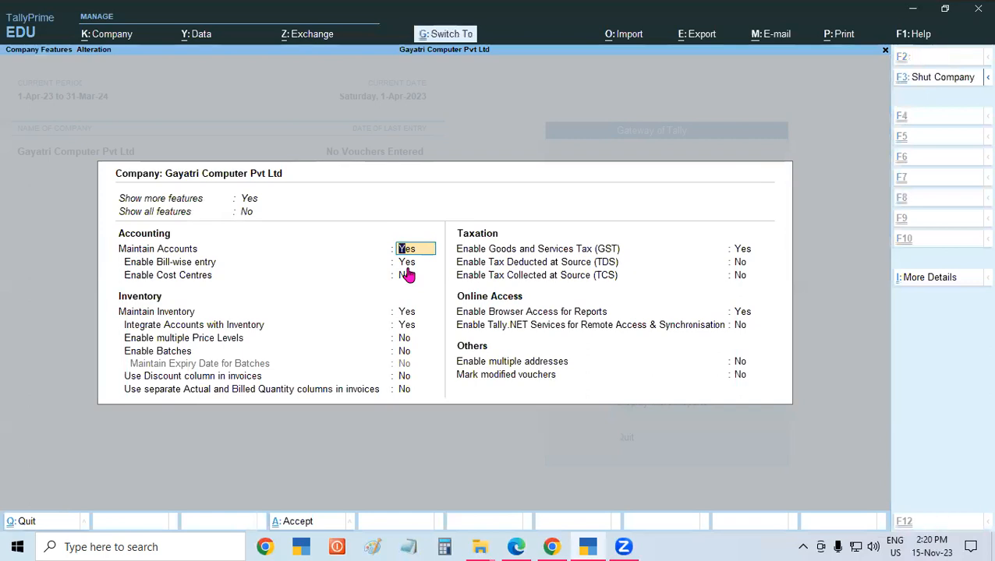
pyautogui.hotkey('ctrl', 'a')
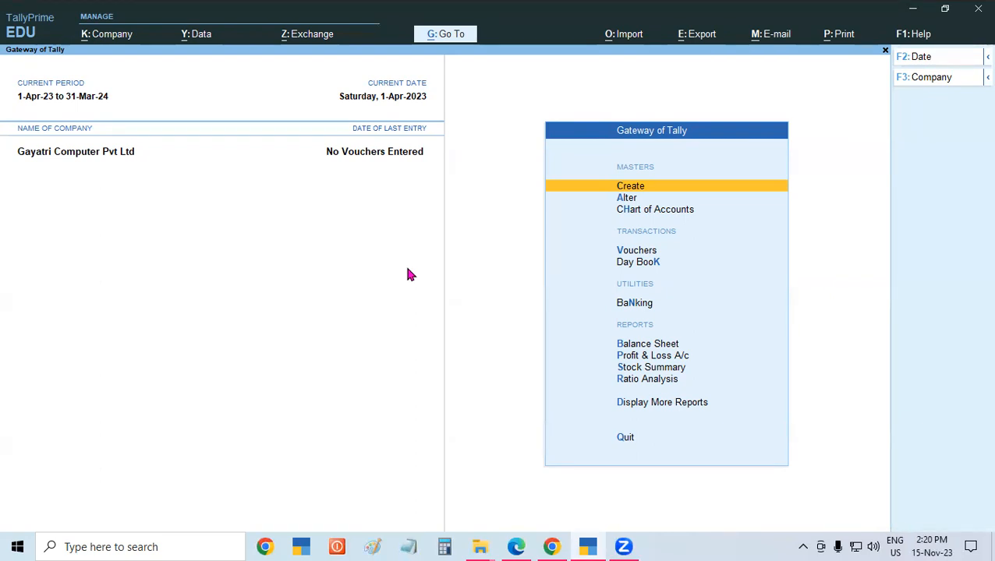
pyautogui.press('Escape')
pyautogui.press('n')
# Go back to the PDF notes in Edge and examine the bill details of Computer Care System.
pyautogui.click(516, 547)
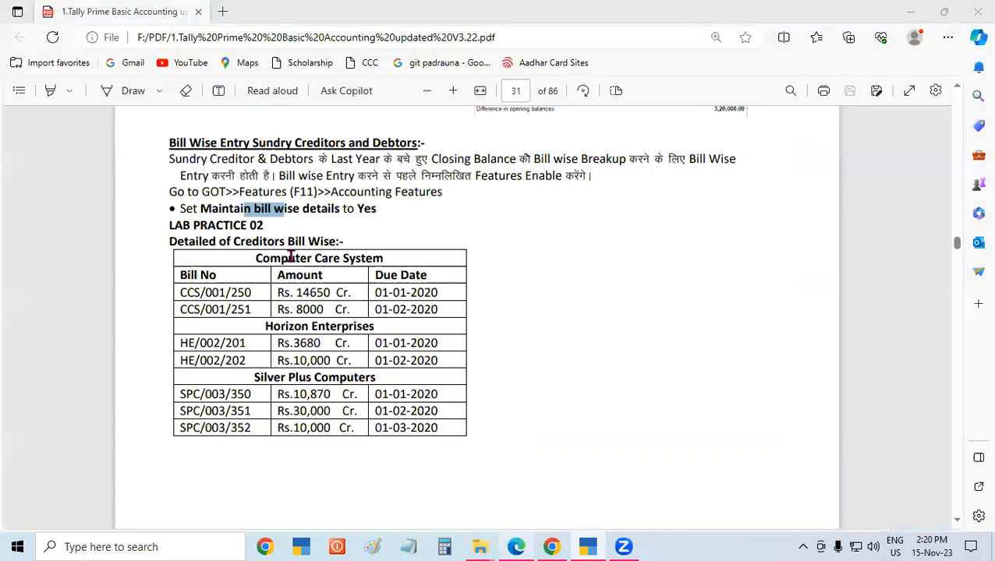
pyautogui.moveTo(243, 258); pyautogui.dragTo(398, 257)
pyautogui.click(588, 328)
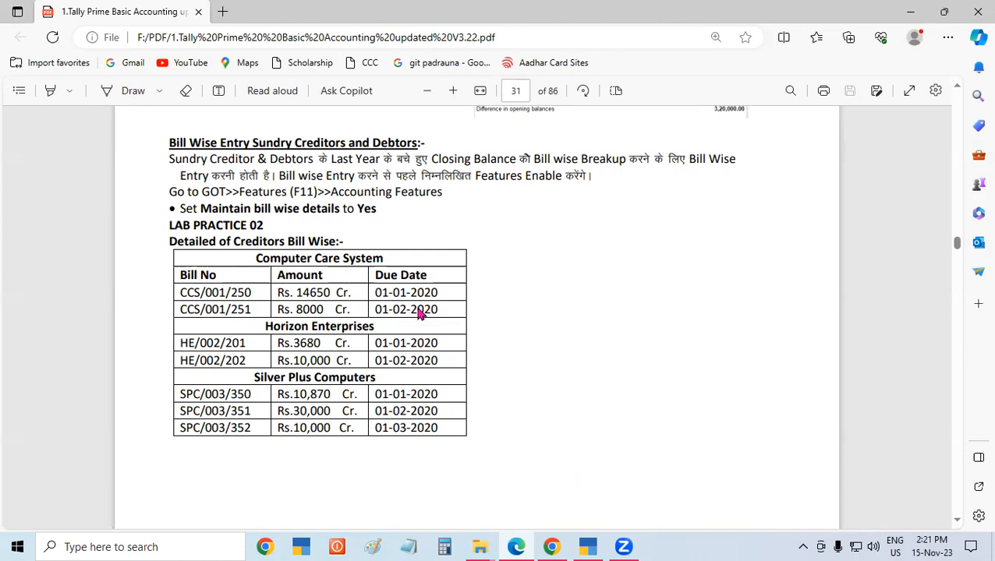
# Switch to TallyPrime and open the Computer Care Systems ledger for alteration.
pyautogui.hotkey('alt', 'Tab')
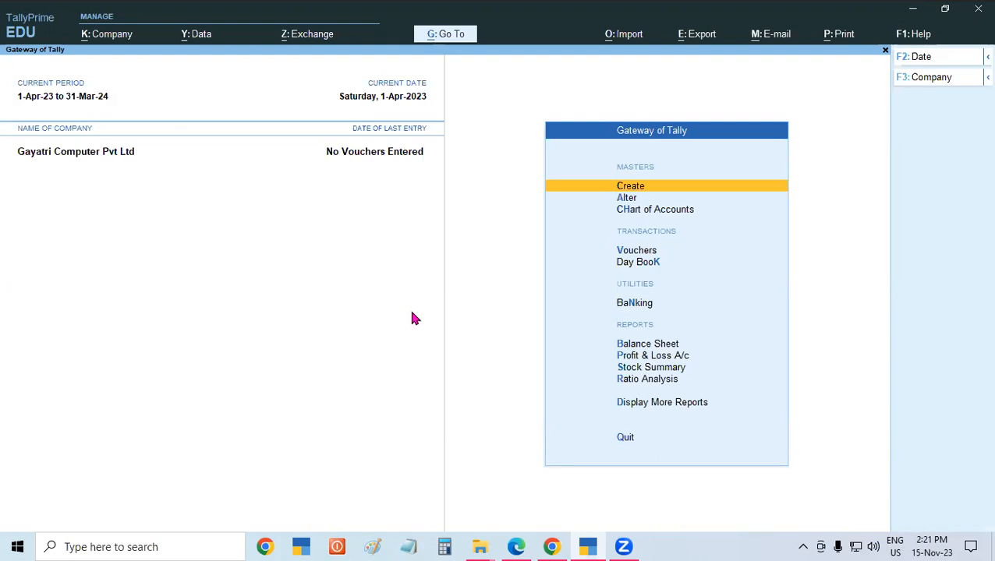
pyautogui.press('Down')
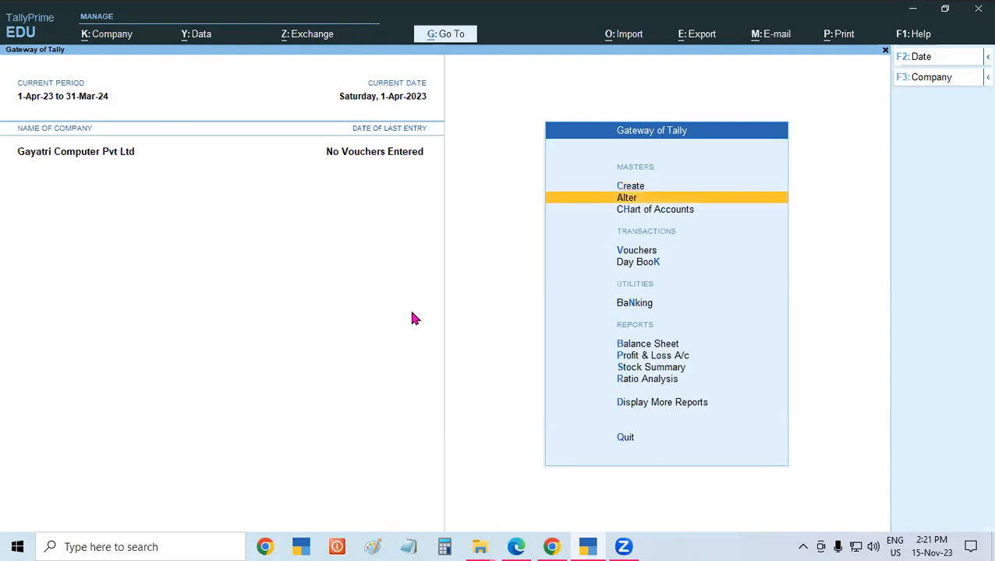
pyautogui.press('Return')
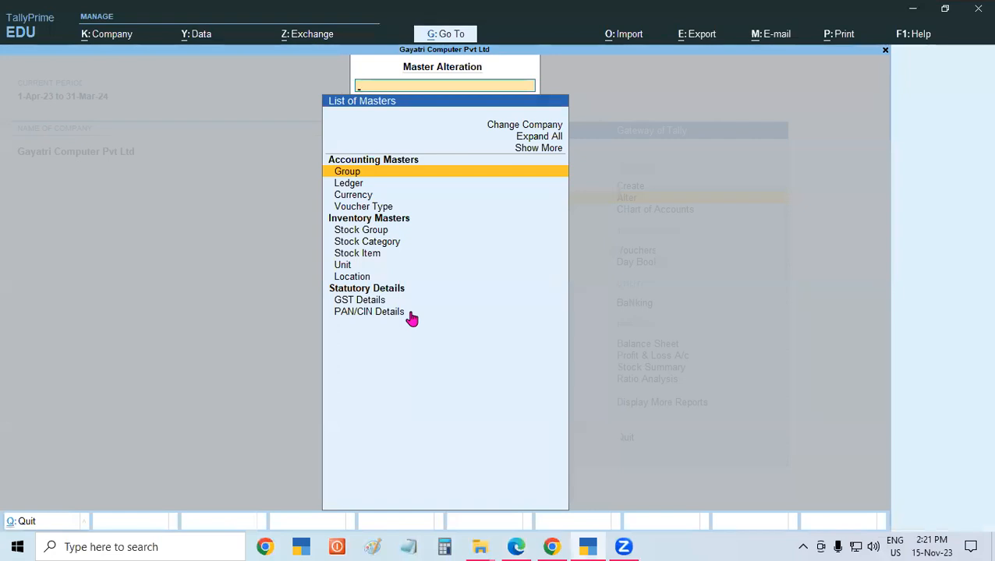
pyautogui.press('Down')
pyautogui.press('Return')
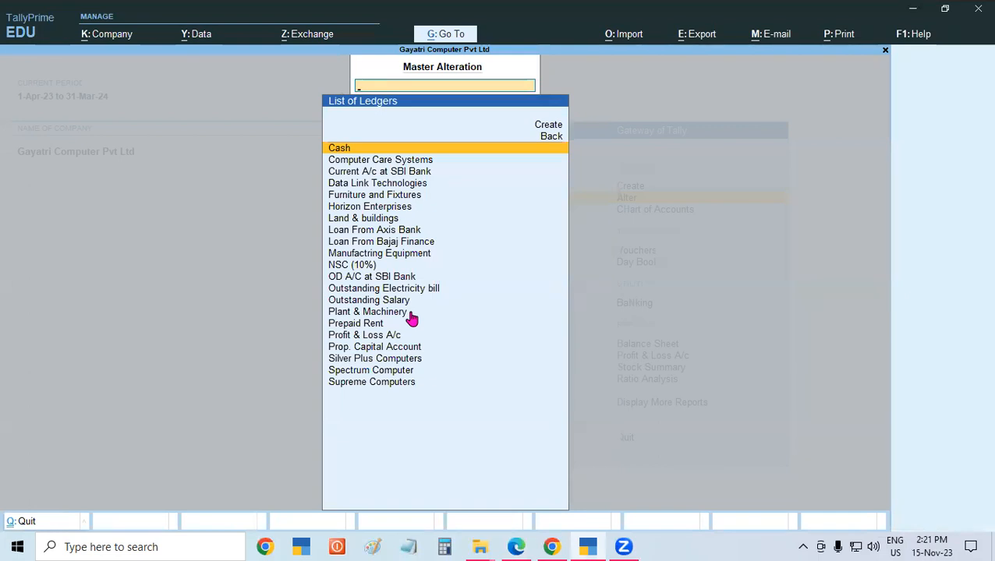
pyautogui.write('Com')
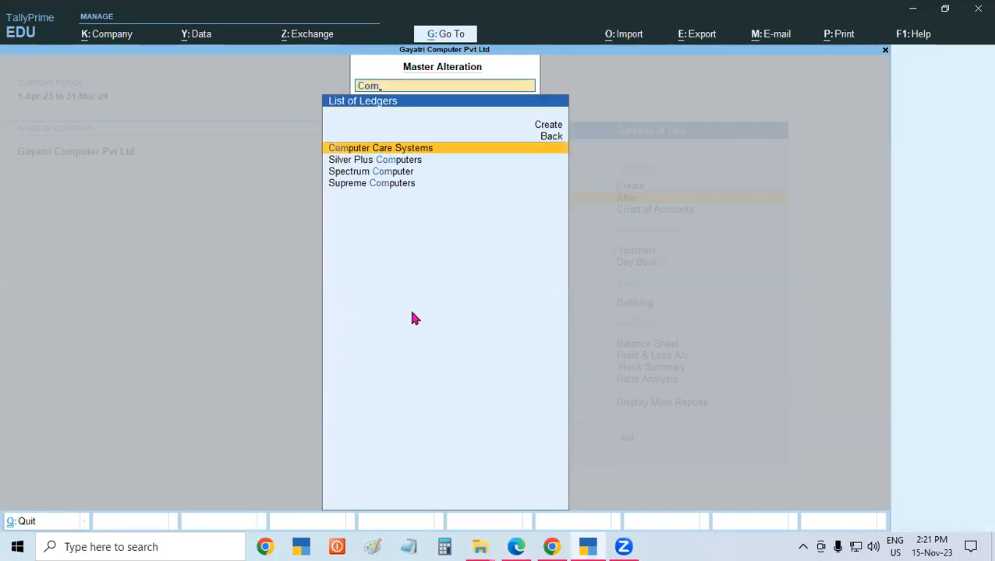
pyautogui.press('Return')
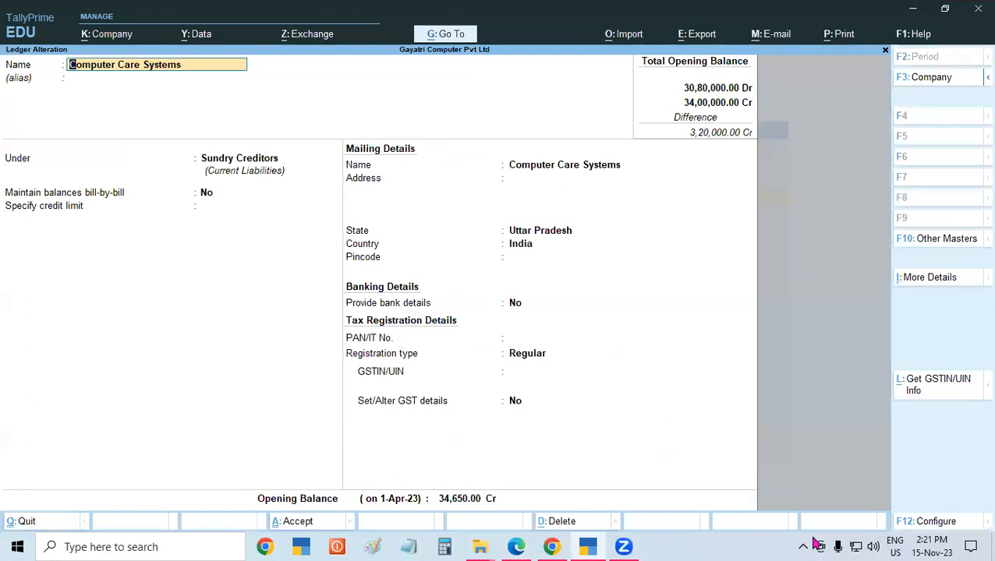
# Keep the ledger under Sundry Creditors and set Maintain balances bill-by-bill to Yes.
pyautogui.click(266, 157)
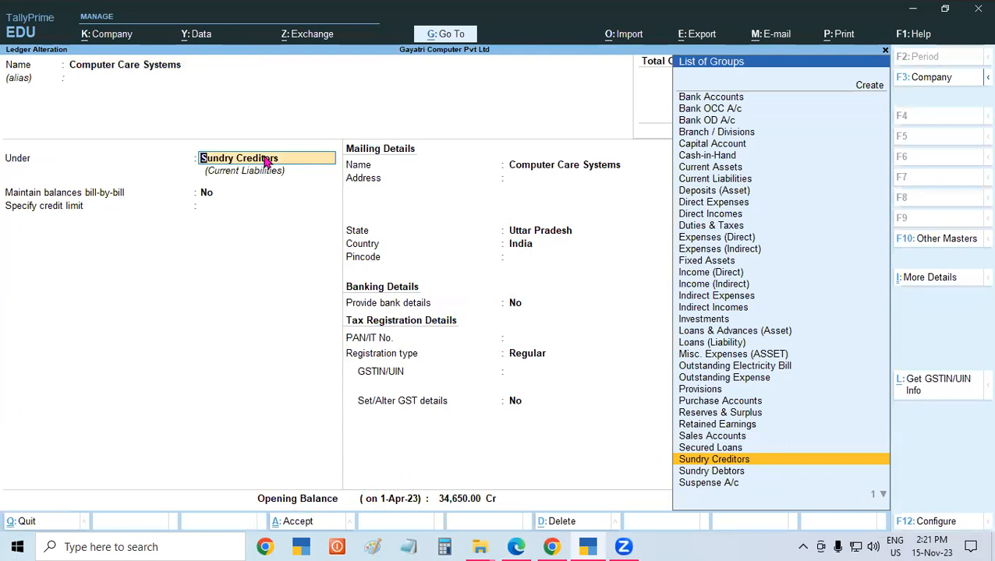
pyautogui.press('Return')
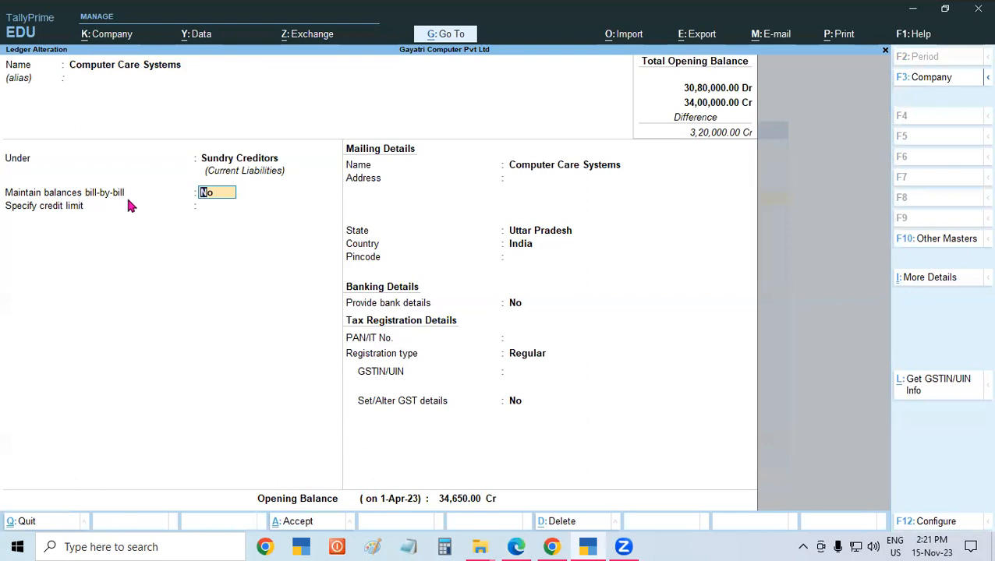
pyautogui.write('y')
pyautogui.press('Return')
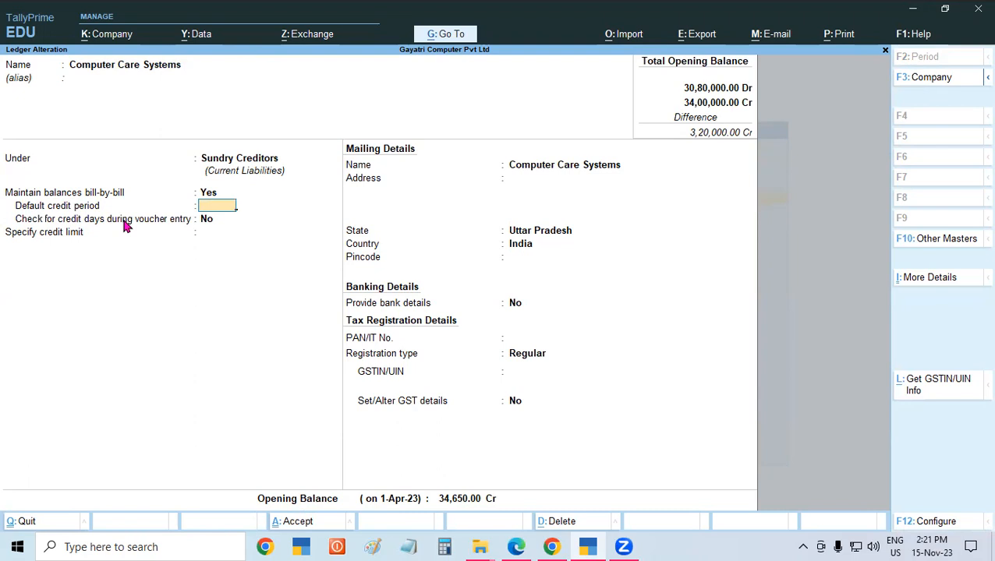
# Accept the remaining ledger details and opening balance as they are to reach the bill-wise breakup of Computer Care Systems.
pyautogui.press('Return')
pyautogui.press('Return')
pyautogui.press('Return')
pyautogui.press('Return')
pyautogui.press('Return')
pyautogui.press('Return')
pyautogui.press('Return')
pyautogui.press('Return')
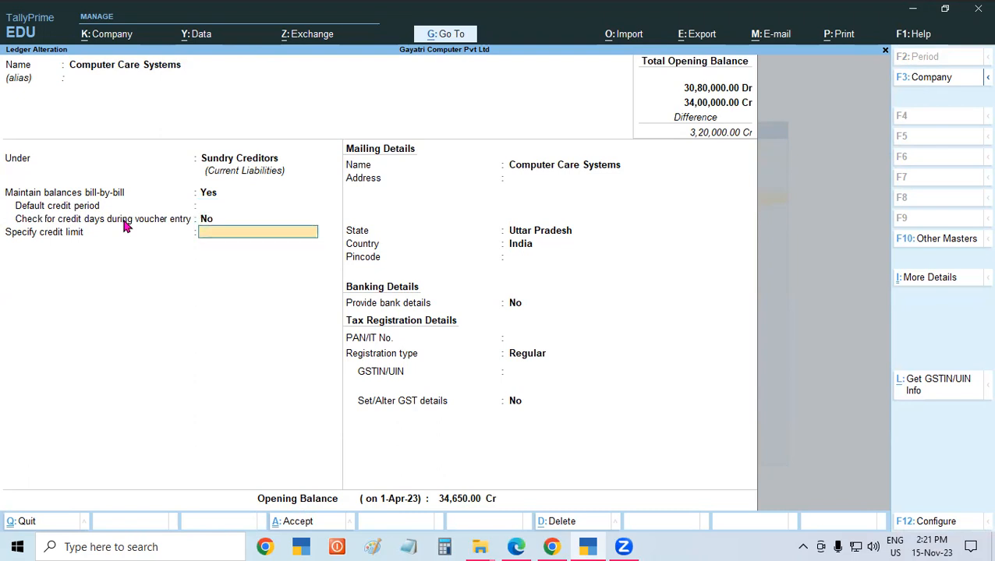
pyautogui.press('Return')
pyautogui.press('Return')
pyautogui.press('Return')
pyautogui.press('Return')
pyautogui.press('Return')
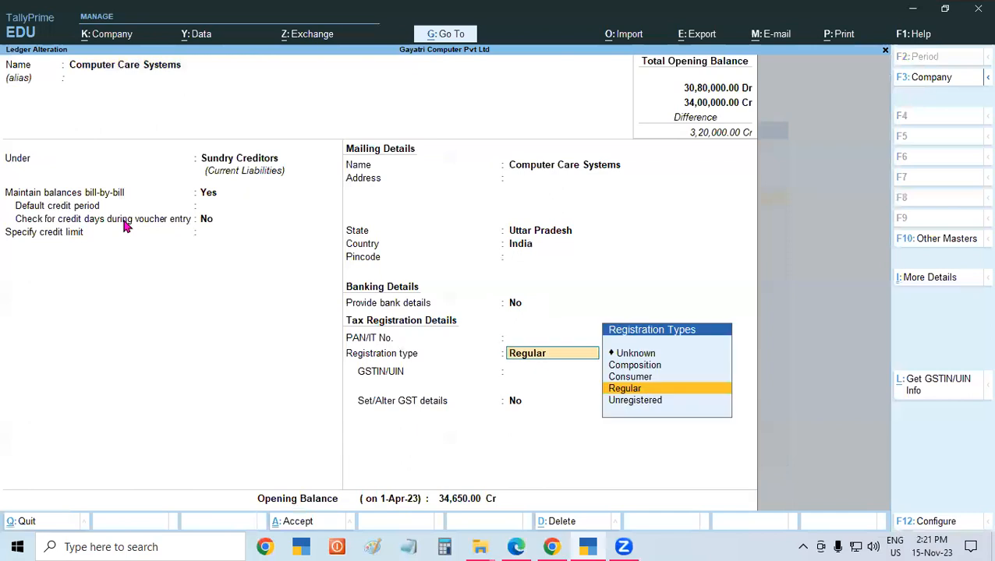
pyautogui.press('Return')
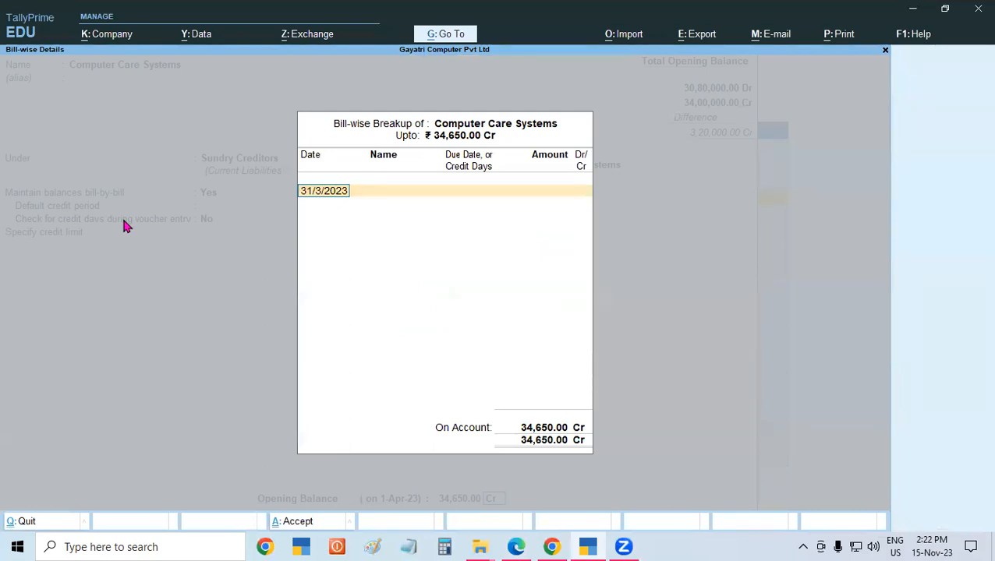
# Enter bill CCS/001/250 dated 31/3/2023 with an amount of 14650 Cr in the bill-wise breakup.
pyautogui.press('Return')
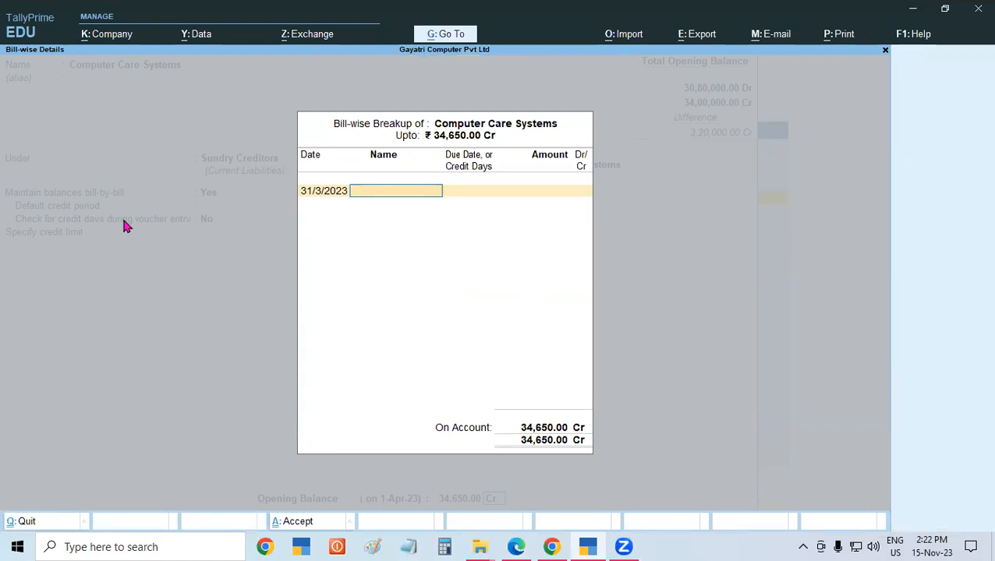
pyautogui.write('CCS/001/250')
pyautogui.press('Return')
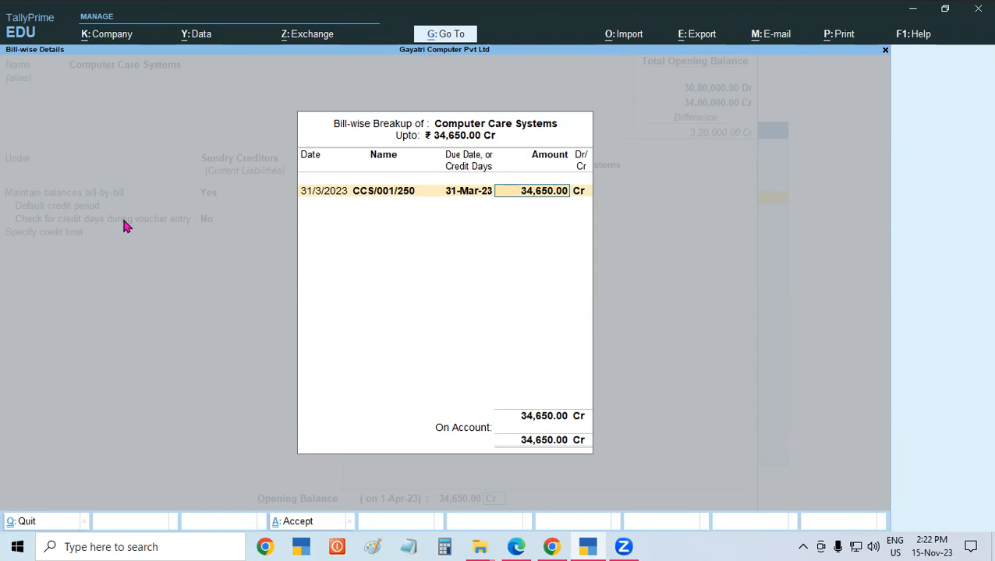
pyautogui.write('14650')
pyautogui.press('Return')
pyautogui.press('Return')
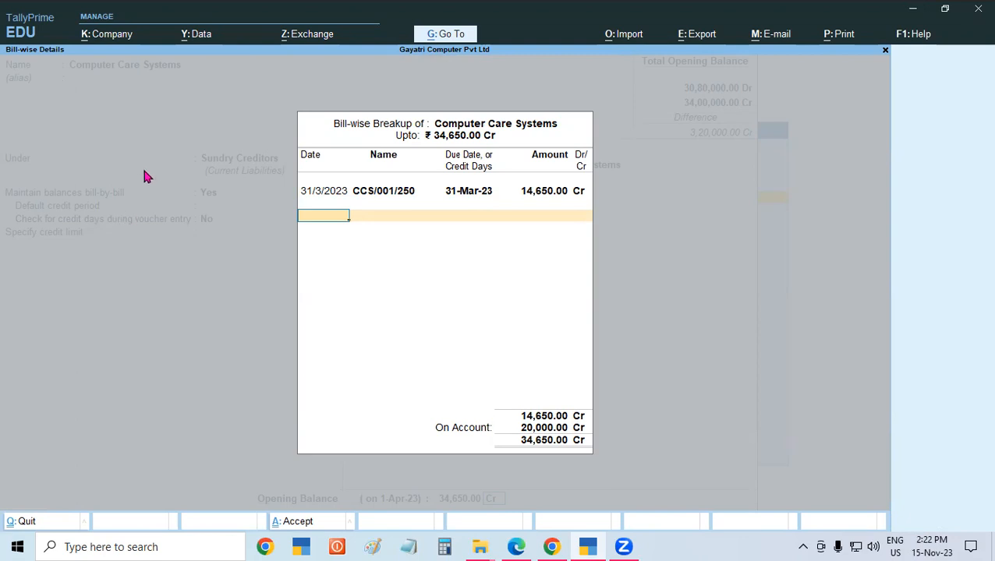
# Change the date of bill CCS/001/250 to 01/03/2023.
pyautogui.click(305, 193)
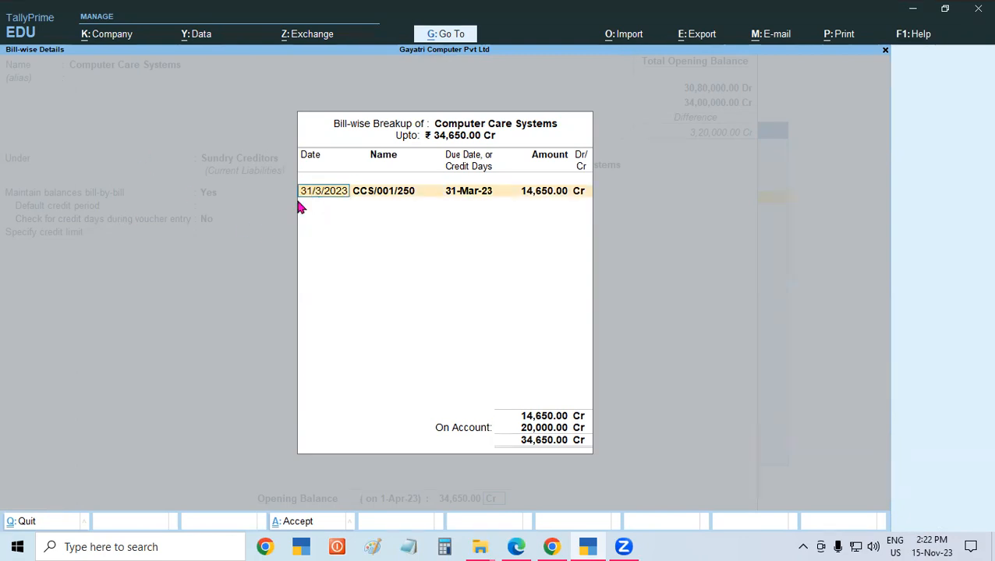
pyautogui.press('BackSpace')
pyautogui.write('01/')
pyautogui.write('03/202')
pyautogui.write('3')
pyautogui.press('Return')
pyautogui.press('Return')
pyautogui.press('Return')
pyautogui.press('Return')
pyautogui.press('Return')
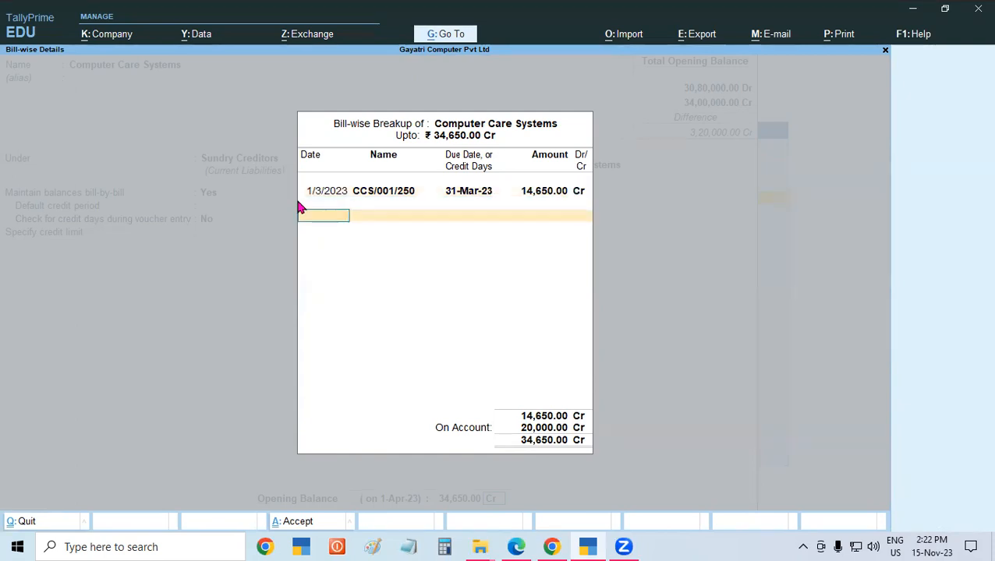
# Start the second bill row with the date 01/04/2023.
pyautogui.write('01/')
pyautogui.write('04/20')
pyautogui.write('23')
pyautogui.press('Return')
# Return to bill CCS/001/250 and set its date back to 31/03/2023.
pyautogui.press('BackSpace')
pyautogui.press('BackSpace')
pyautogui.press('BackSpace')
pyautogui.press('BackSpace')
pyautogui.press('BackSpace')
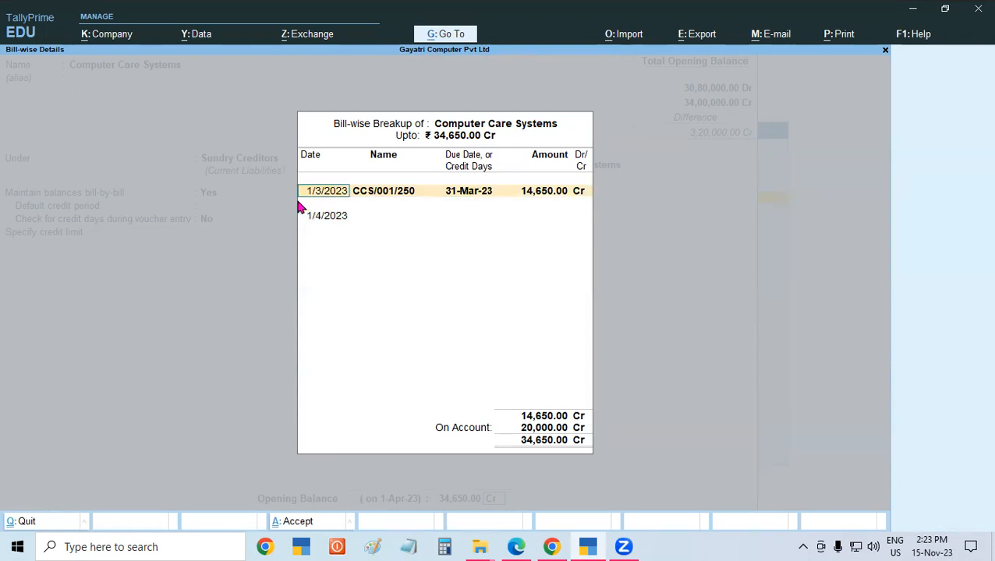
pyautogui.write('31/03/2023')
pyautogui.press('Return')
pyautogui.press('Return')
pyautogui.press('Return')
pyautogui.press('Return')
pyautogui.press('Return')
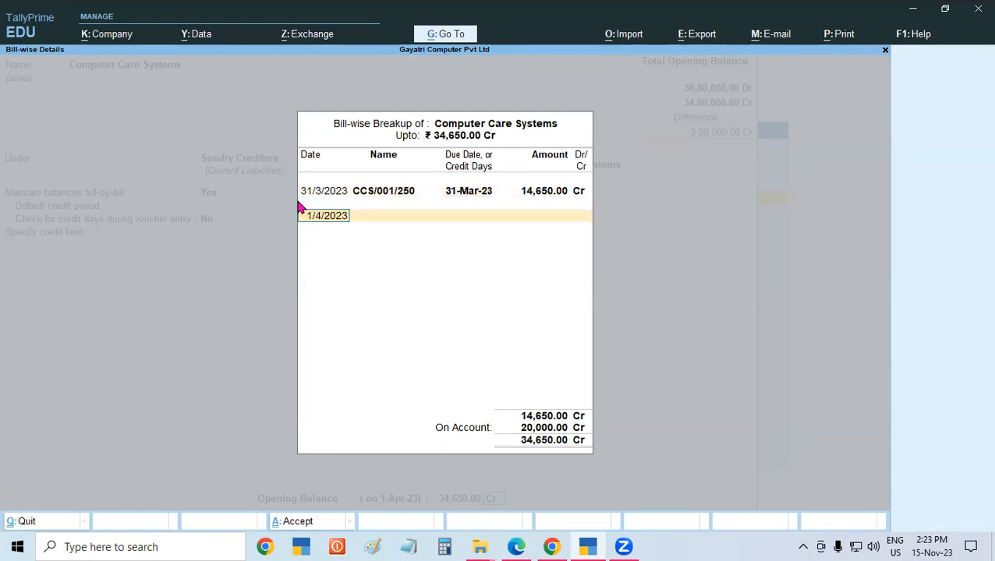
# Enter the second bill as CCS/001/251, dated 31/03/2023, with an amount of 8000 Cr.
pyautogui.write('31/04/2023')
pyautogui.press('Return')
pyautogui.write('31/03/2023')
pyautogui.press('Return')
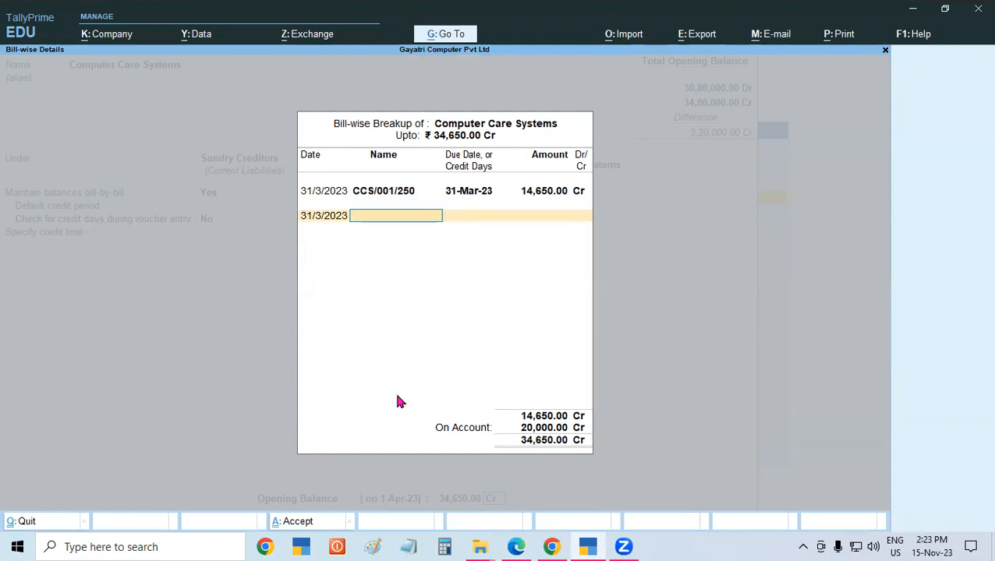
pyautogui.write('CCS/')
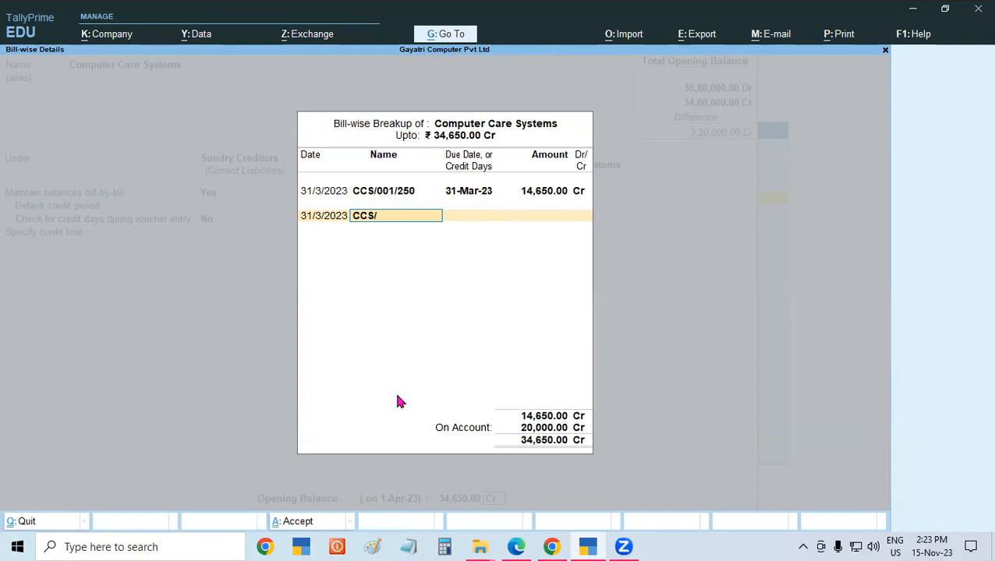
pyautogui.write('001/251')
pyautogui.press('Return')
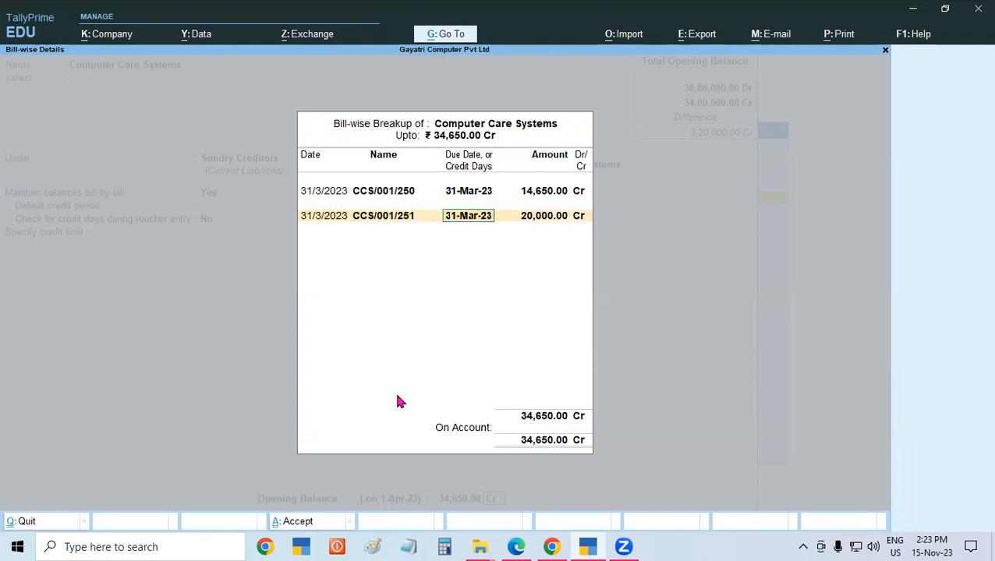
pyautogui.press('Return')
pyautogui.write('8000')
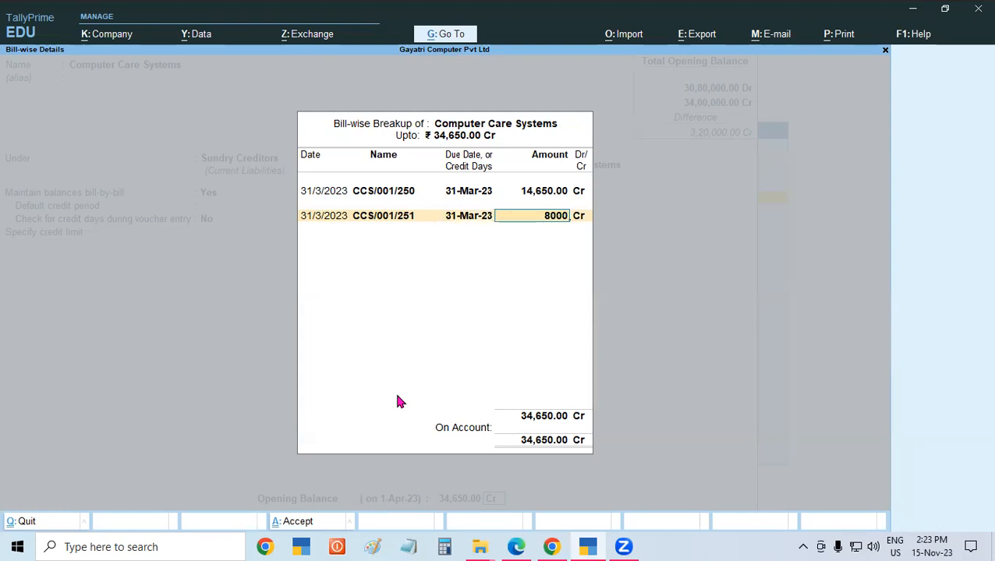
pyautogui.press('Return')
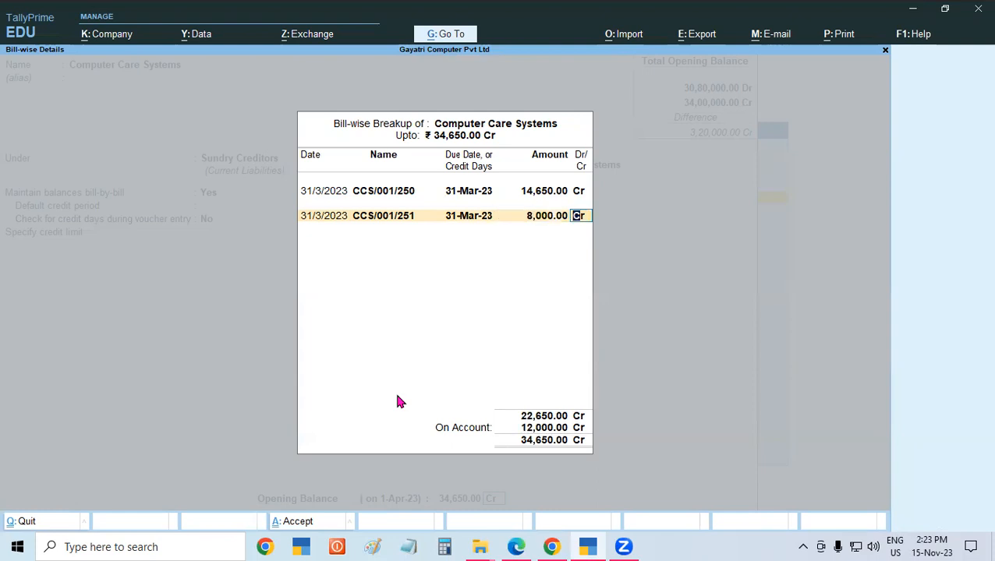
pyautogui.press('Return')
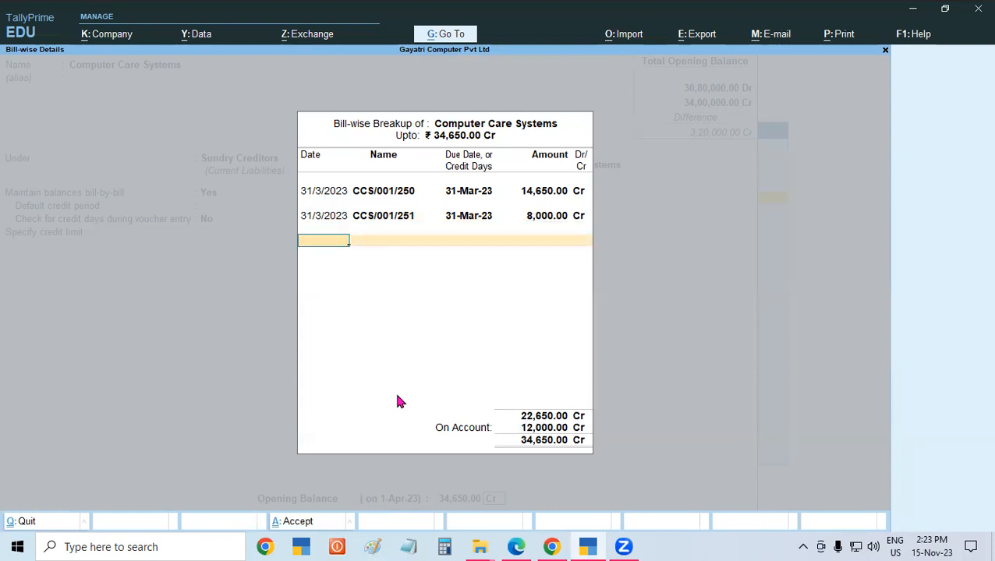
# Enter the third bill as CCS/001/252, dated 31/03/2023, with an amount of 12,000 Cr.
pyautogui.write('31/03/2023')
pyautogui.press('Return')
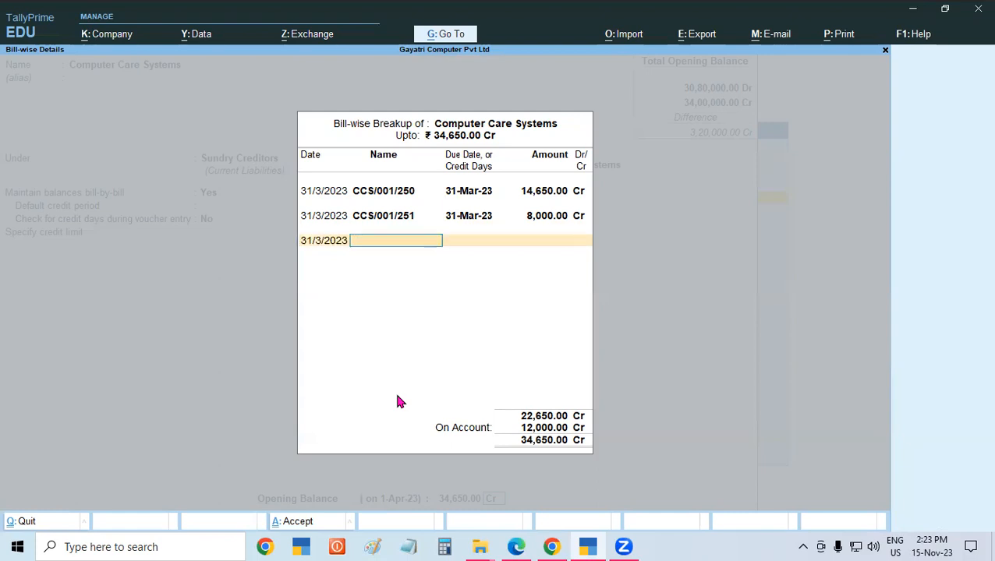
pyautogui.write('CCS/001/252')
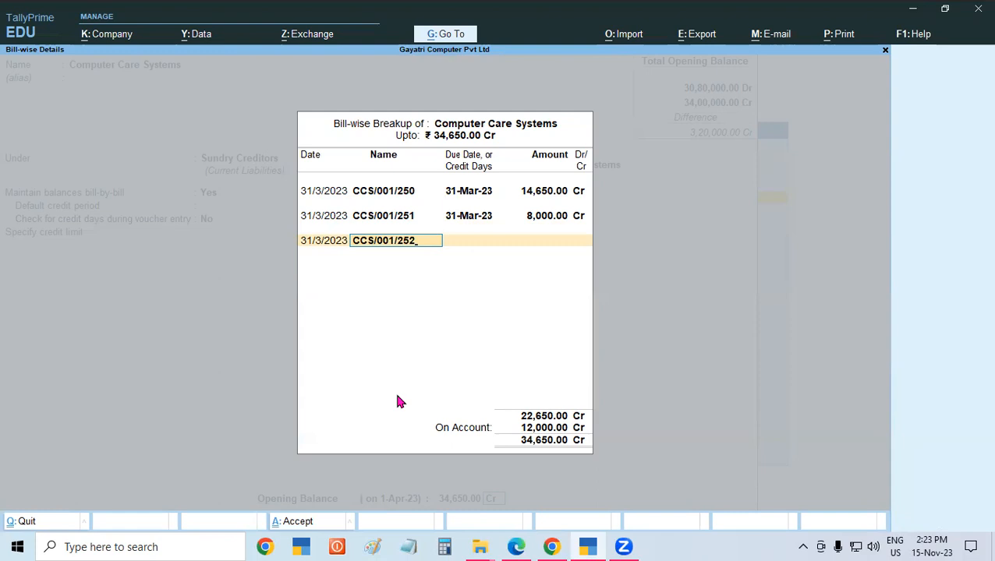
pyautogui.press('Return')
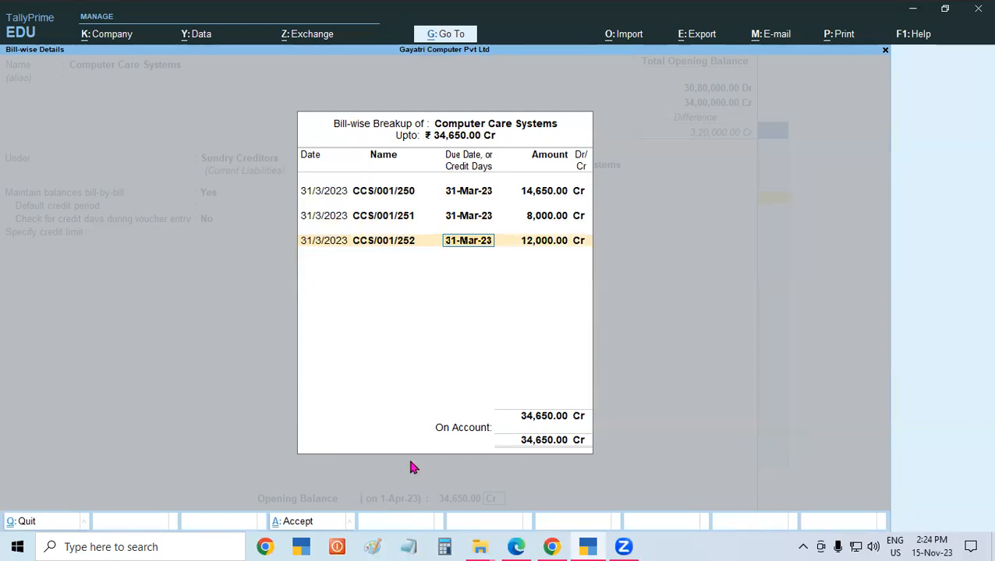
pyautogui.click(516, 546)
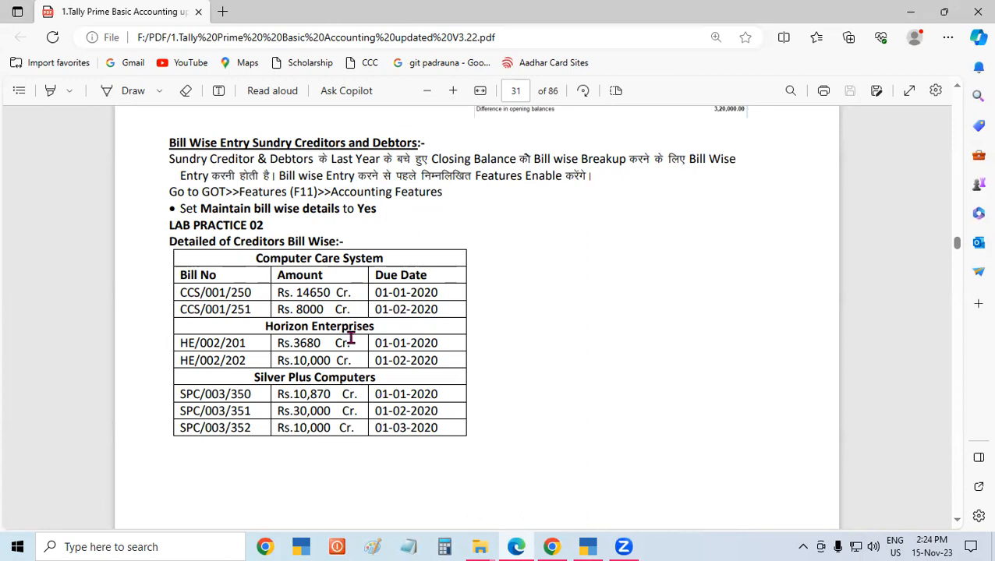
pyautogui.click(588, 547)
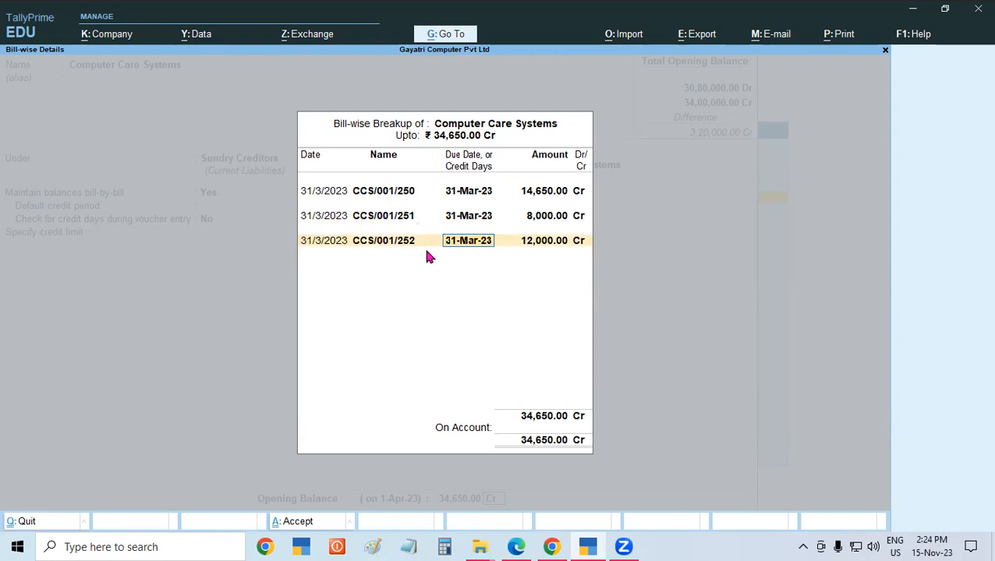
pyautogui.press('Return')
pyautogui.press('Return')
pyautogui.press('Return')
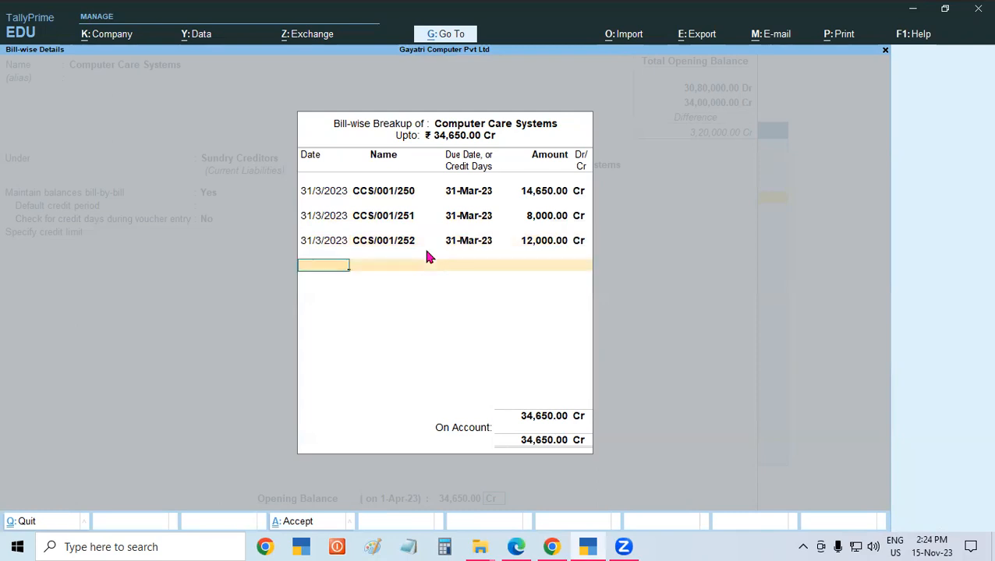
# Save the bill-wise breakup and the Computer Care Systems ledger, and return to the Gateway of Tally.
pyautogui.press('Return')
pyautogui.press('Return')
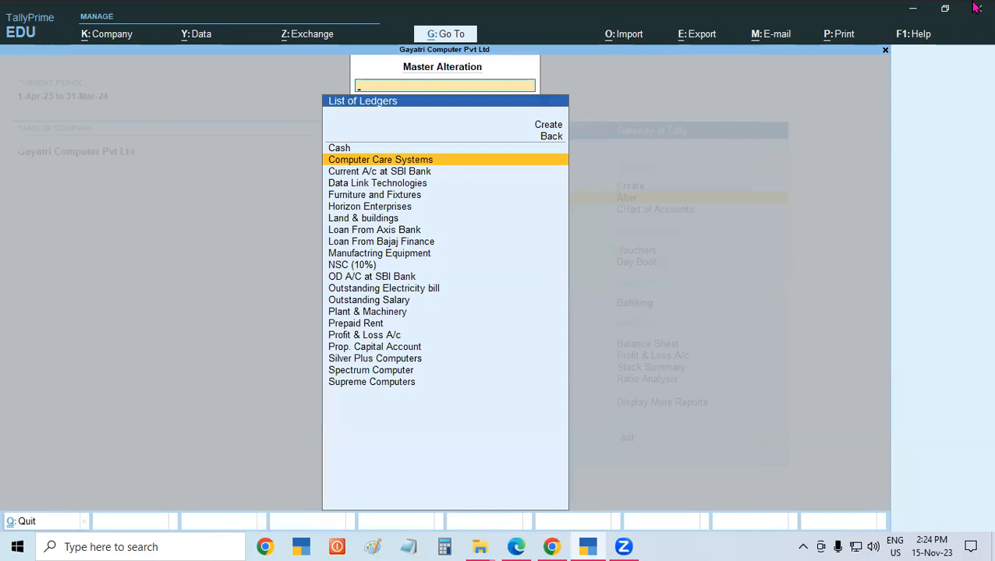
pyautogui.click(936, 21)
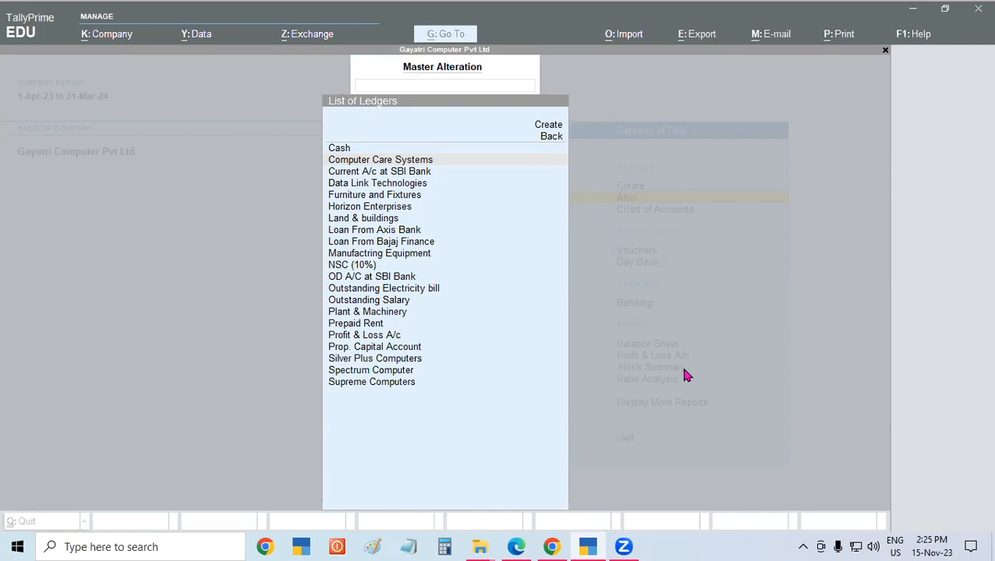
pyautogui.press('Escape')
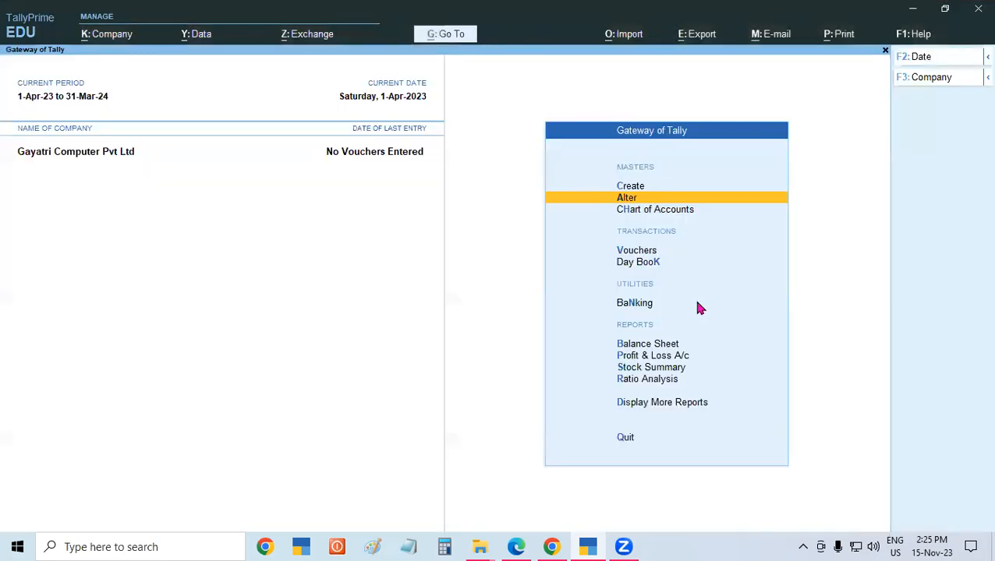
pyautogui.press('Up')
# Switch to the PDF notes in Edge and check the Horizon Enterprises bill details against the opening balances on pages 30 and 31.
pyautogui.click(518, 541)
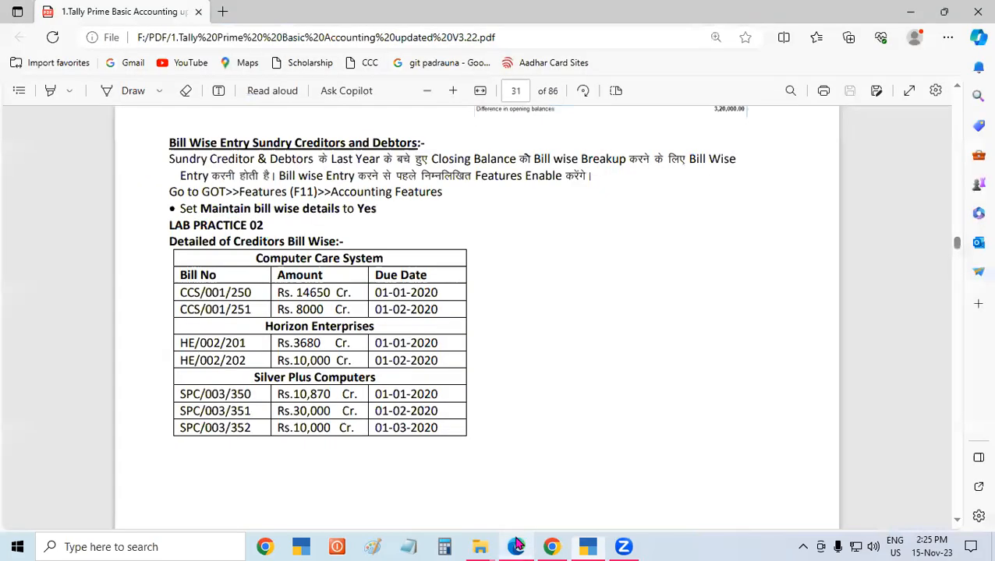
pyautogui.moveTo(253, 258); pyautogui.dragTo(386, 257)
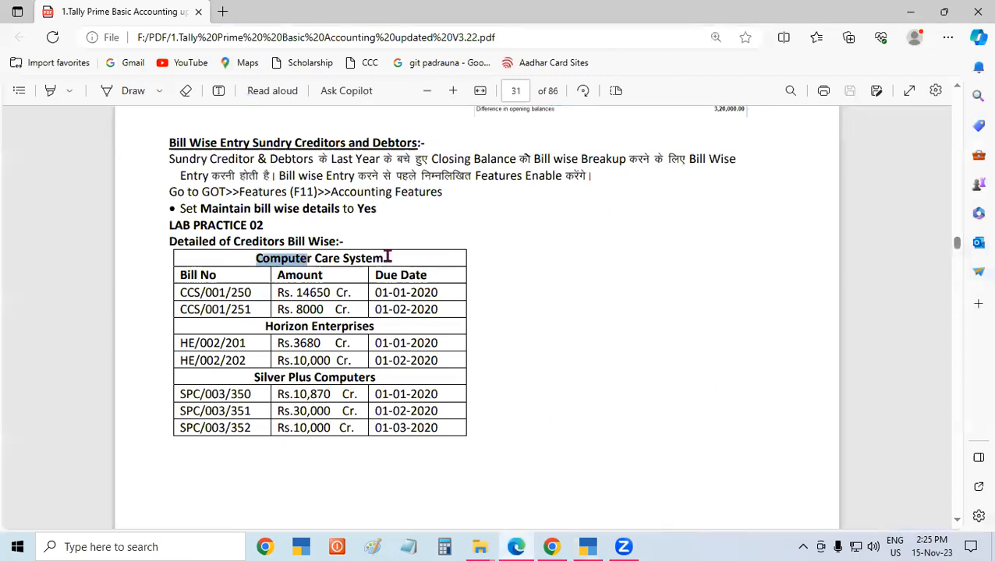
pyautogui.moveTo(261, 323); pyautogui.dragTo(573, 346)
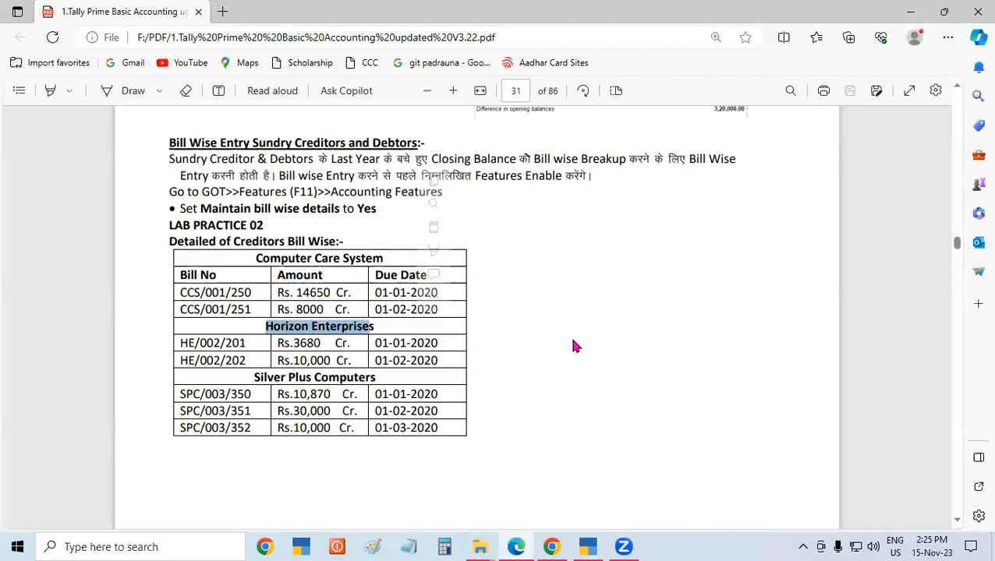
pyautogui.click(405, 335)
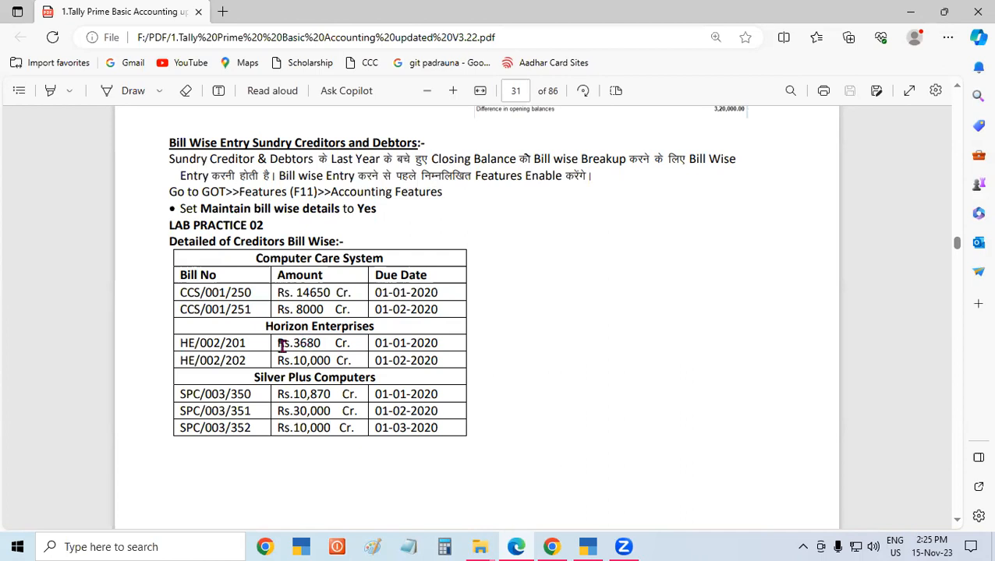
pyautogui.moveTo(293, 343); pyautogui.dragTo(319, 343)
pyautogui.scroll(7, 960, 94)
pyautogui.scroll(7, 960, 94)
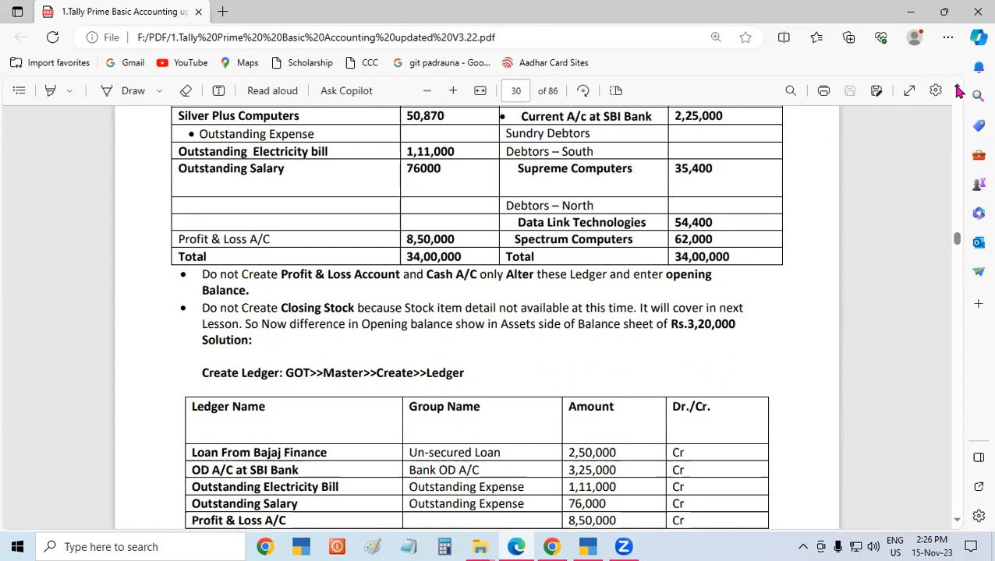
pyautogui.scroll(1, 957, 93)
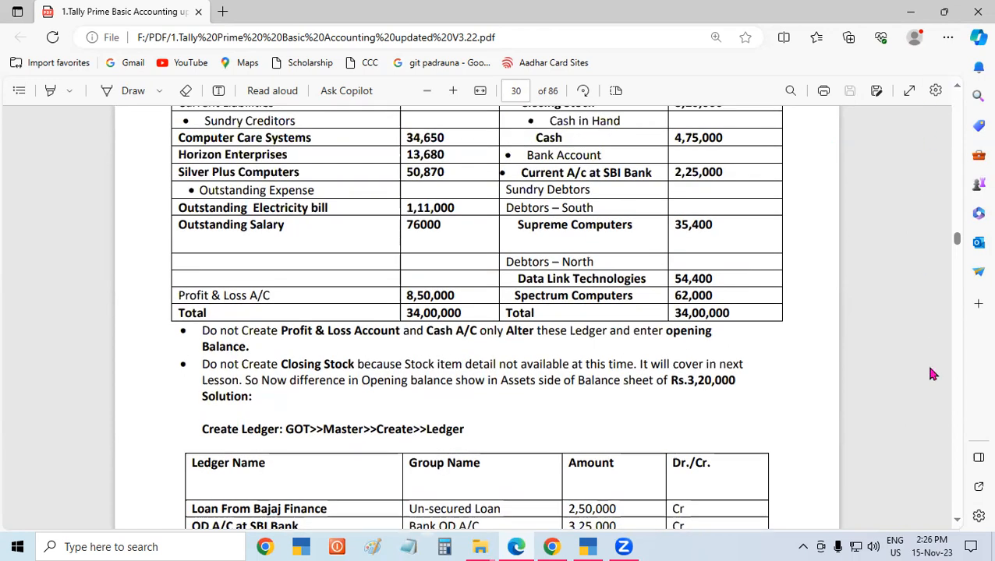
pyautogui.scroll(-2, 959, 521)
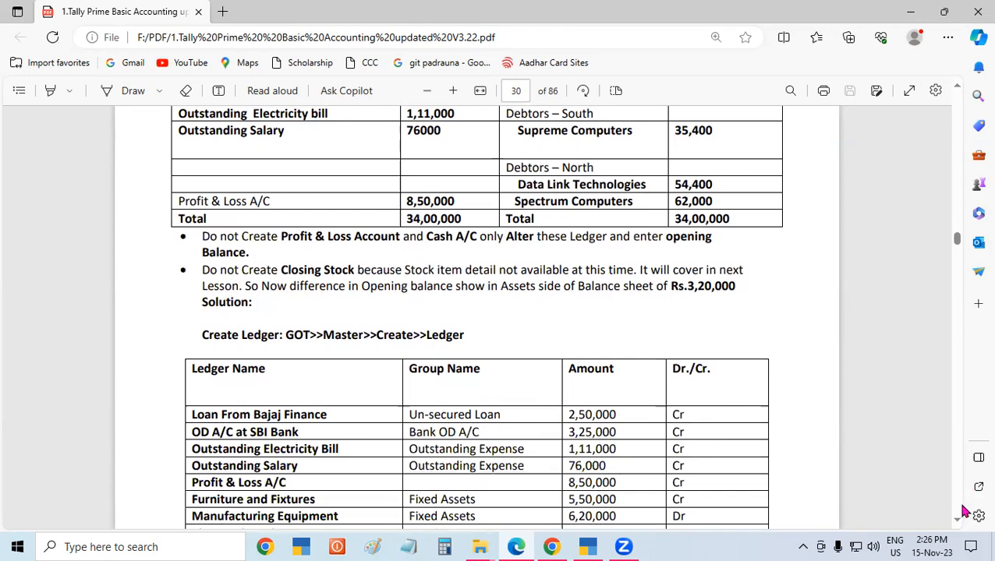
pyautogui.scroll(-2, 959, 523)
pyautogui.scroll(-1, 959, 524)
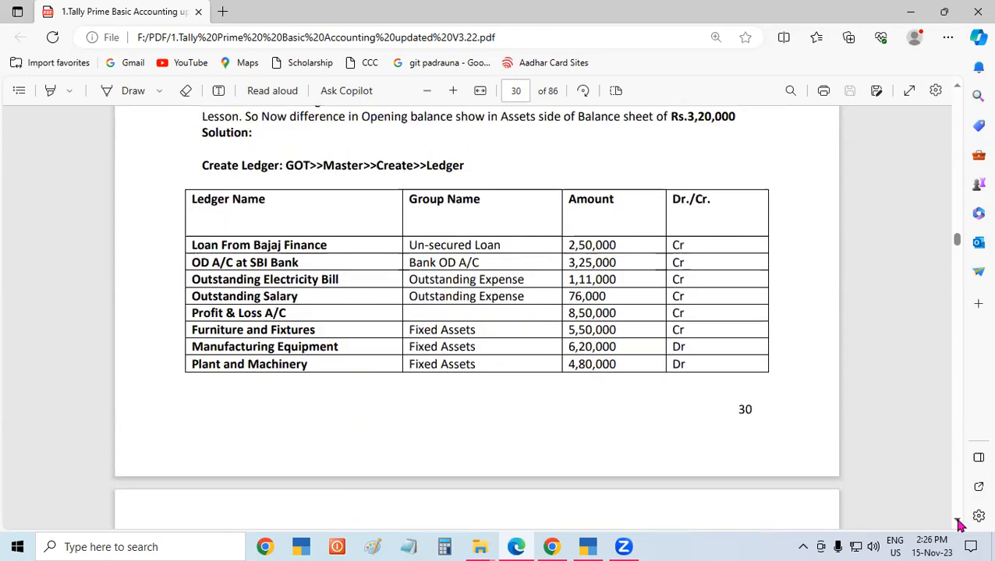
pyautogui.scroll(-10, 958, 524)
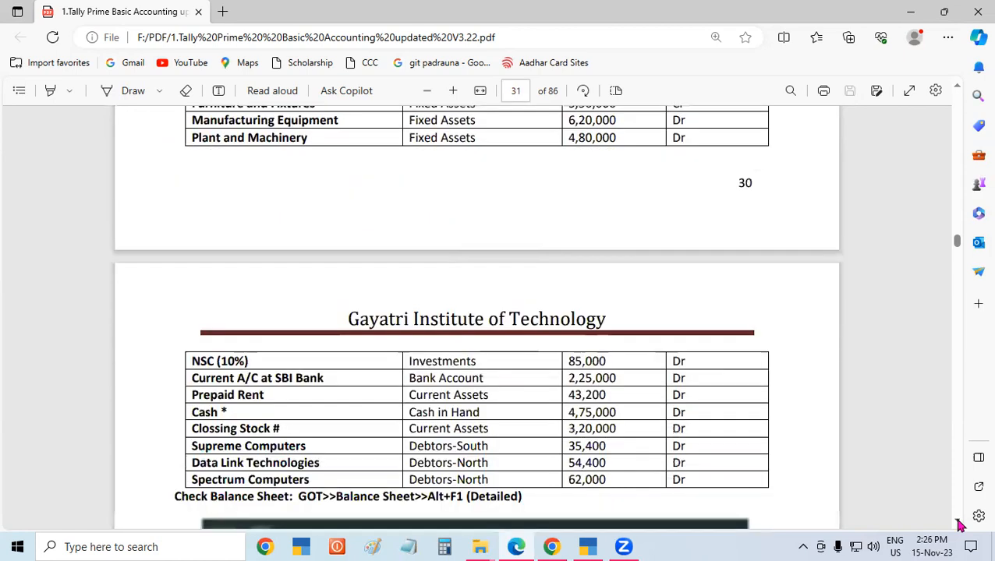
pyautogui.scroll(-1, 958, 524)
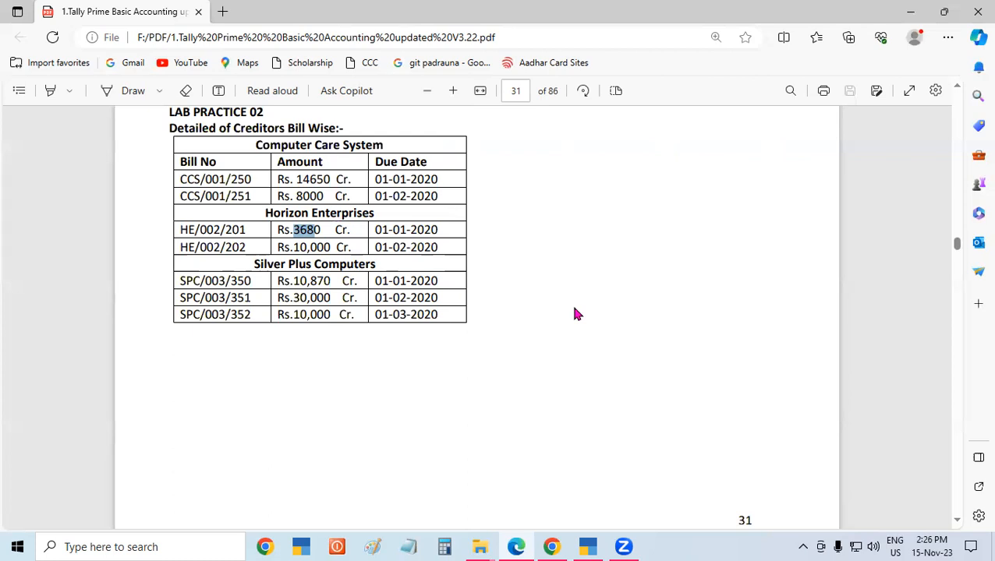
# Switch back to TallyPrime and open the Horizon Enterprises ledger for alteration.
pyautogui.hotkey('alt', 'Tab')
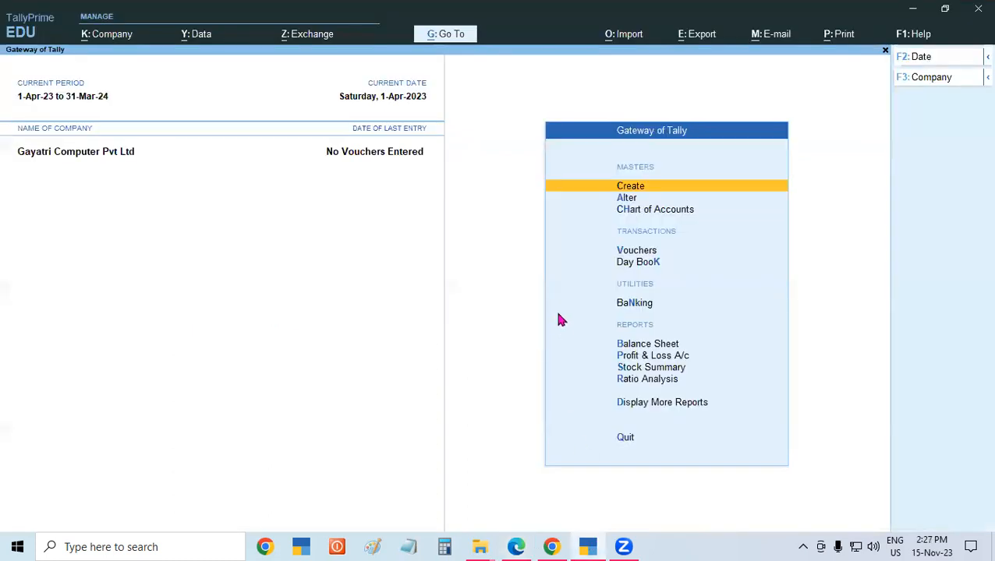
pyautogui.press('Down')
pyautogui.press('Return')
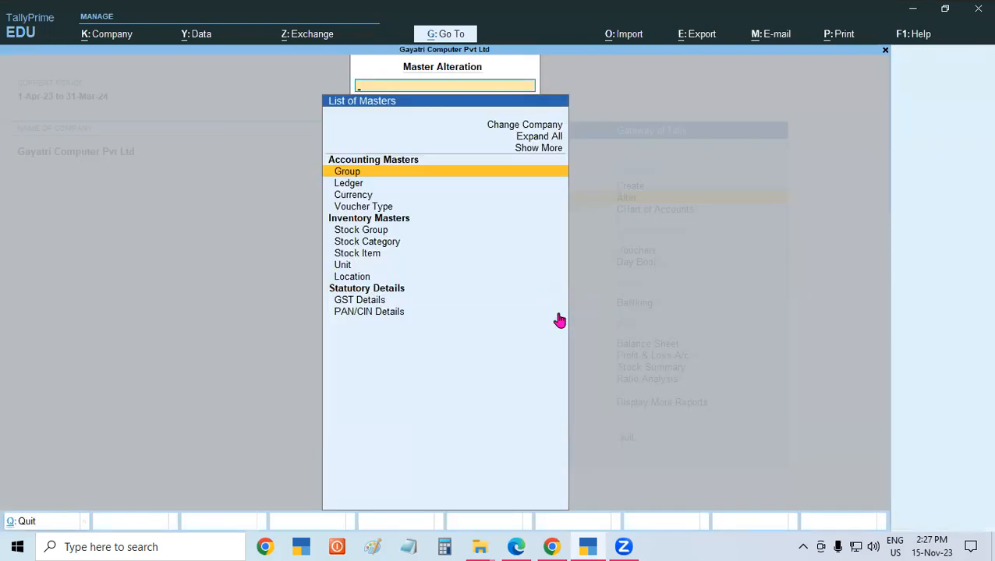
pyautogui.press('Down')
pyautogui.press('Return')
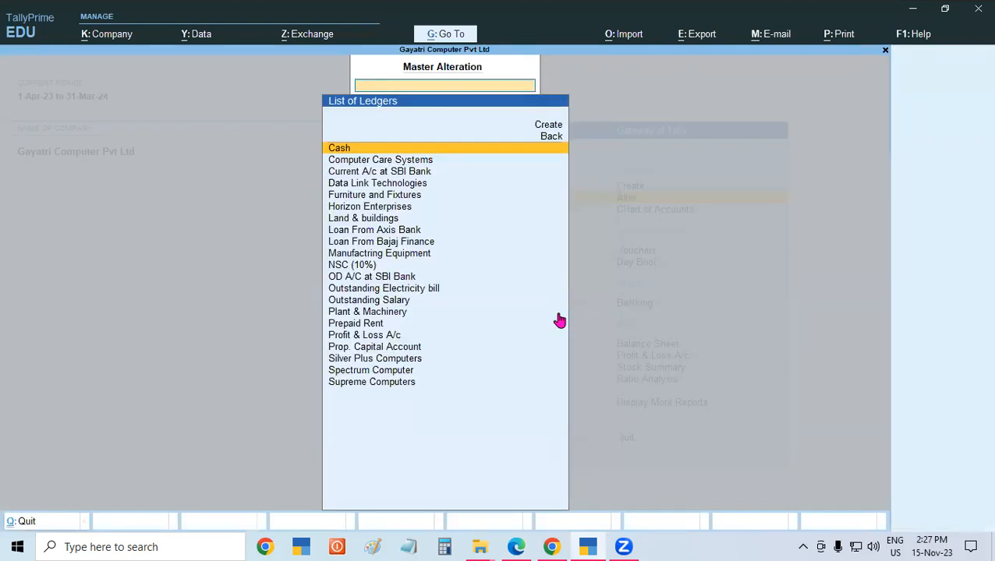
pyautogui.write('hor')
pyautogui.press('Return')
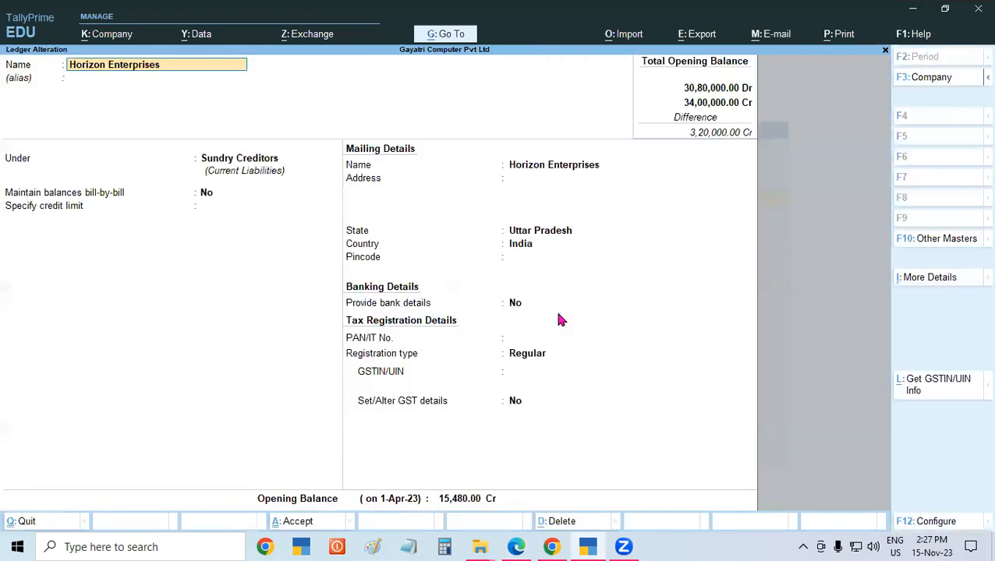
# Keep Horizon Enterprises under Sundry Creditors and set Maintain balances bill-by-bill to Yes.
pyautogui.click(684, 546)
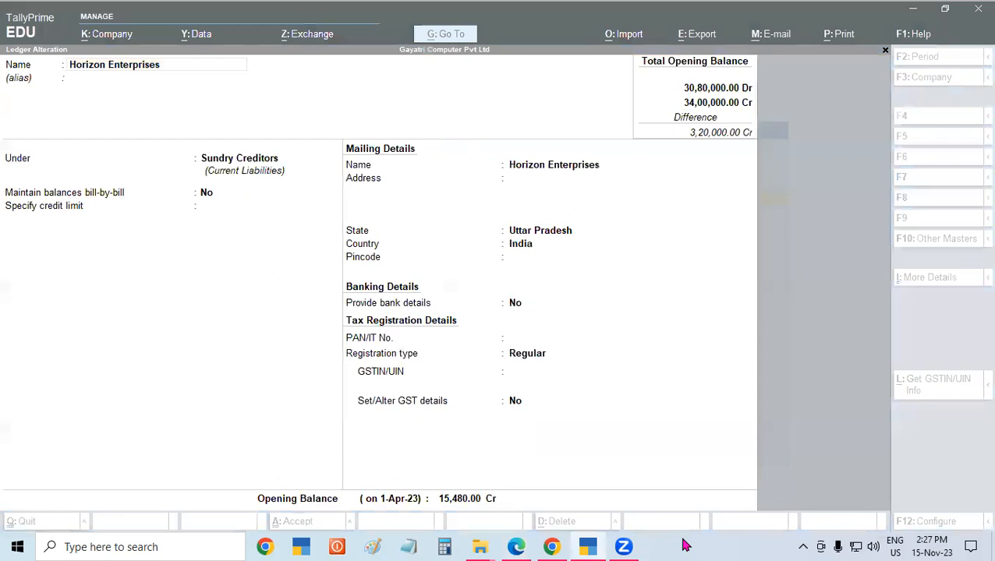
pyautogui.click(255, 160)
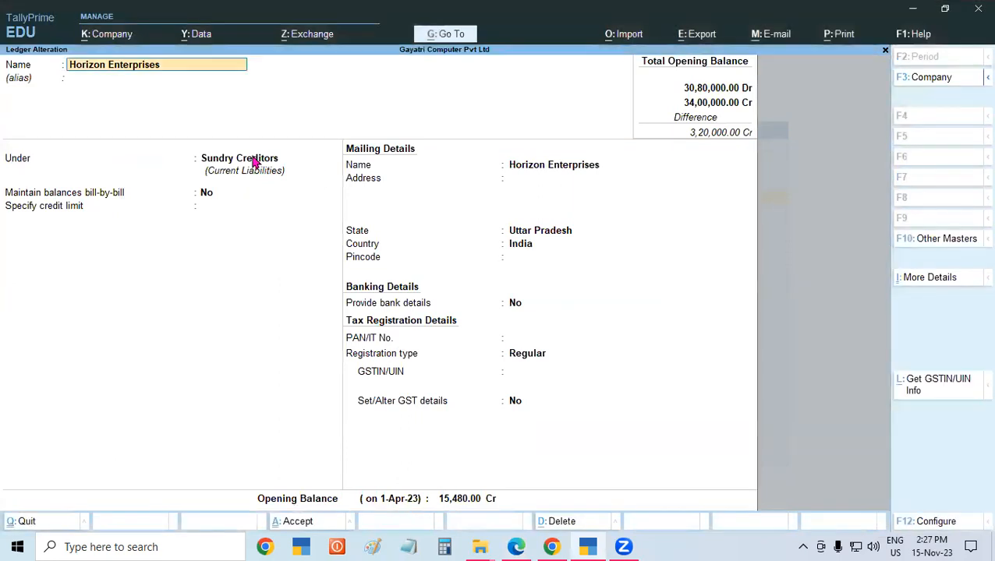
pyautogui.click(254, 160)
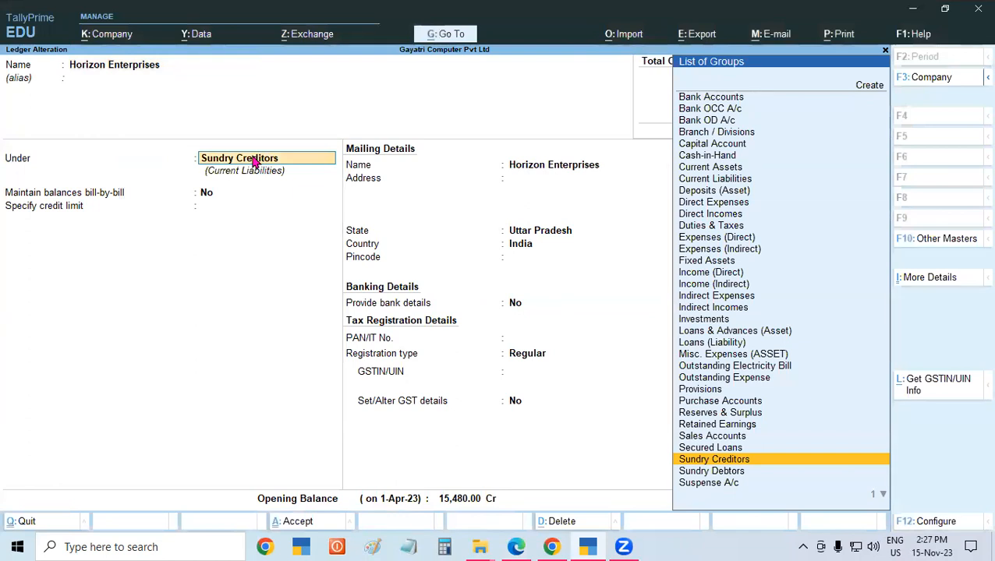
pyautogui.press('Return')
pyautogui.write('y')
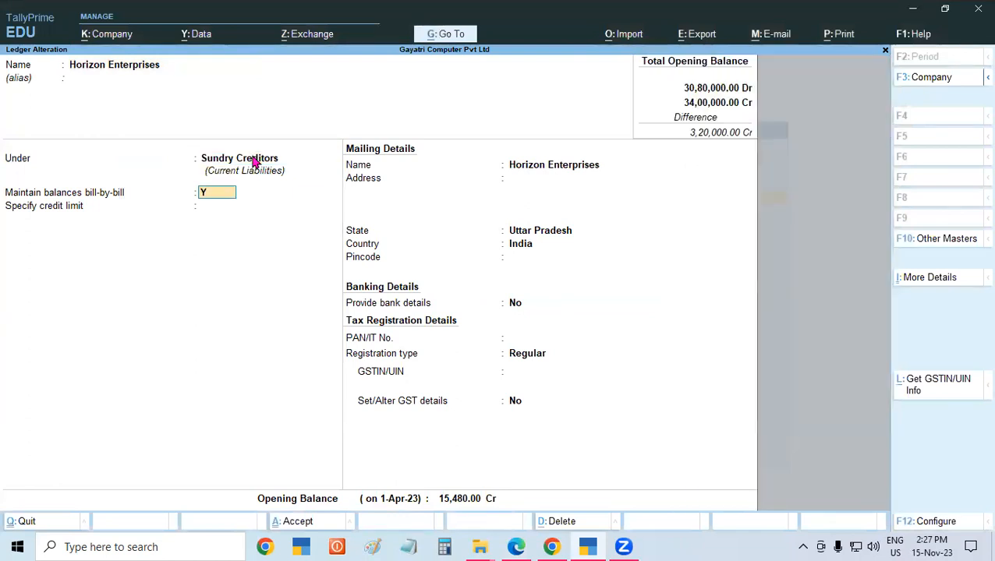
pyautogui.press('Return')
# Accept the remaining ledger details and the Cr opening balance as they are, and open the bill-wise breakup of Horizon Enterprises.
pyautogui.press('Return')
pyautogui.press('Return')
pyautogui.press('Return')
pyautogui.press('Return')
pyautogui.press('Return')
pyautogui.press('Return')
pyautogui.press('Return')
pyautogui.press('Return')
pyautogui.press('Return')
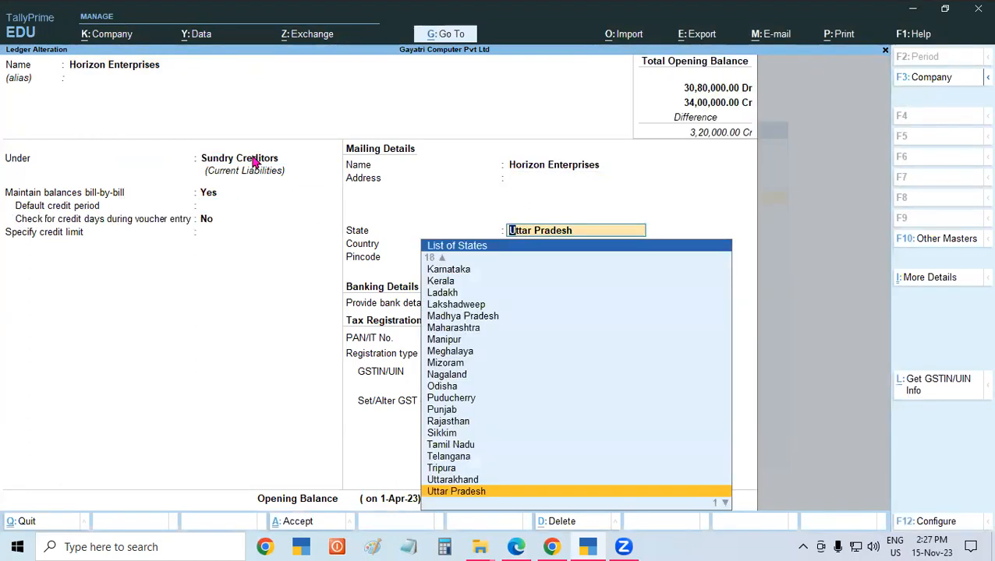
pyautogui.press('Return')
pyautogui.press('Return')
pyautogui.press('Return')
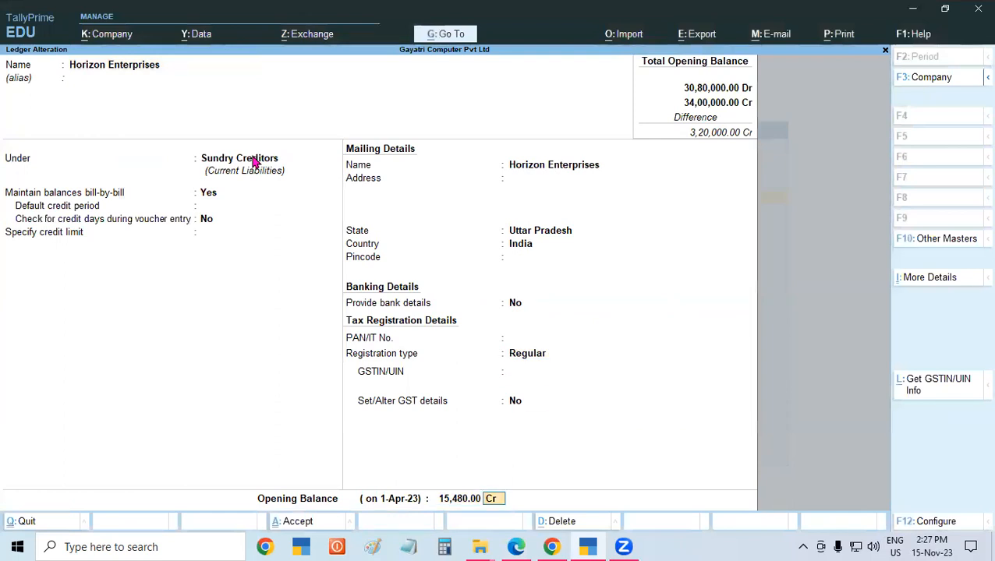
pyautogui.press('Return')
# Enter the first bill as HE/002/201, dated 31/03/2023, with an amount of 5,480 Cr.
pyautogui.press('Return')
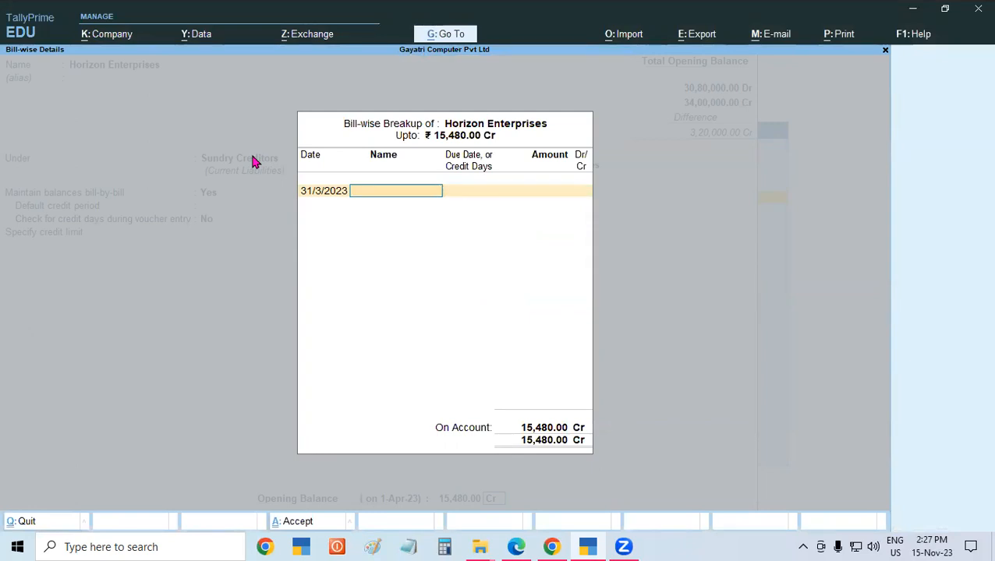
pyautogui.write('HE/002/201')
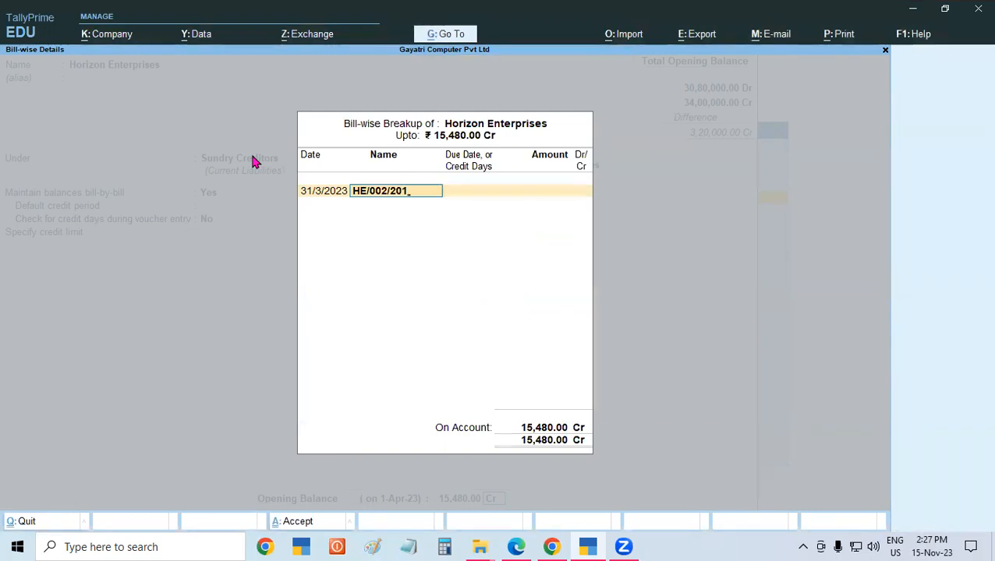
pyautogui.press('Return')
pyautogui.press('Return')
pyautogui.write('5')
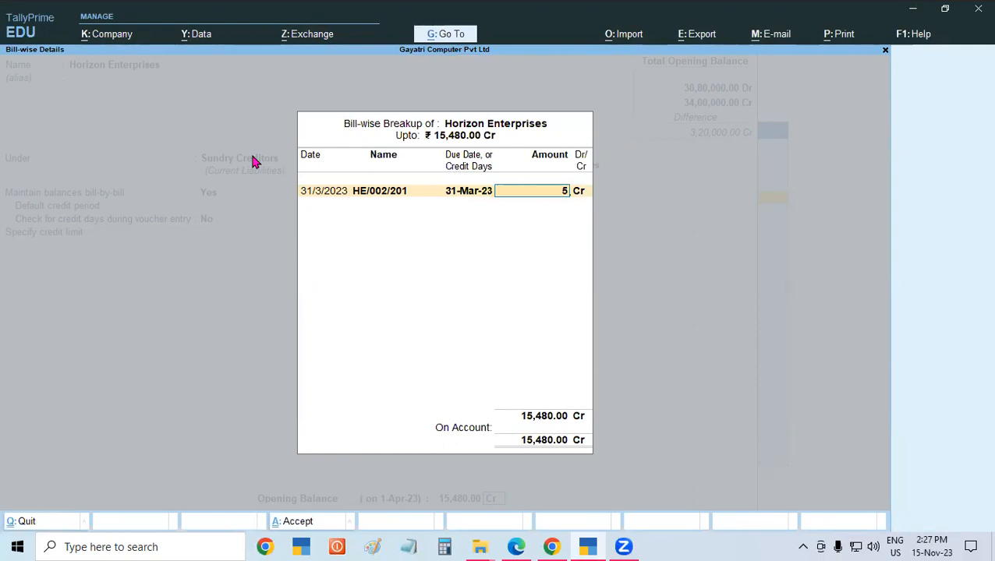
pyautogui.write(',480')
pyautogui.press('Return')
pyautogui.press('Return')
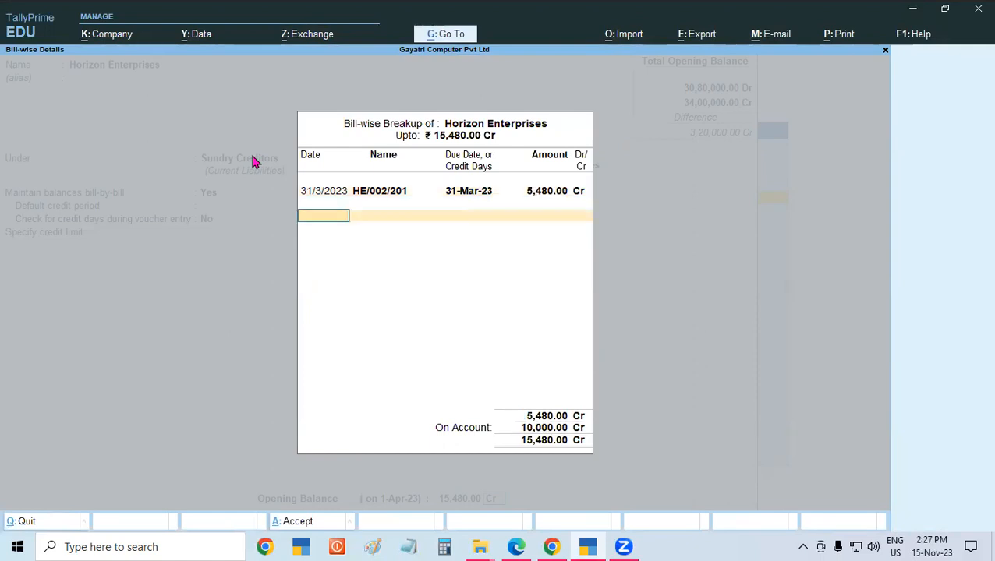
# Enter the second bill as HE/002/202, dated 31/03/2023, for 10,000 Cr, and save the Horizon Enterprises ledger.
pyautogui.write('31/03/2023')
pyautogui.press('Return')
pyautogui.write('HE/003')
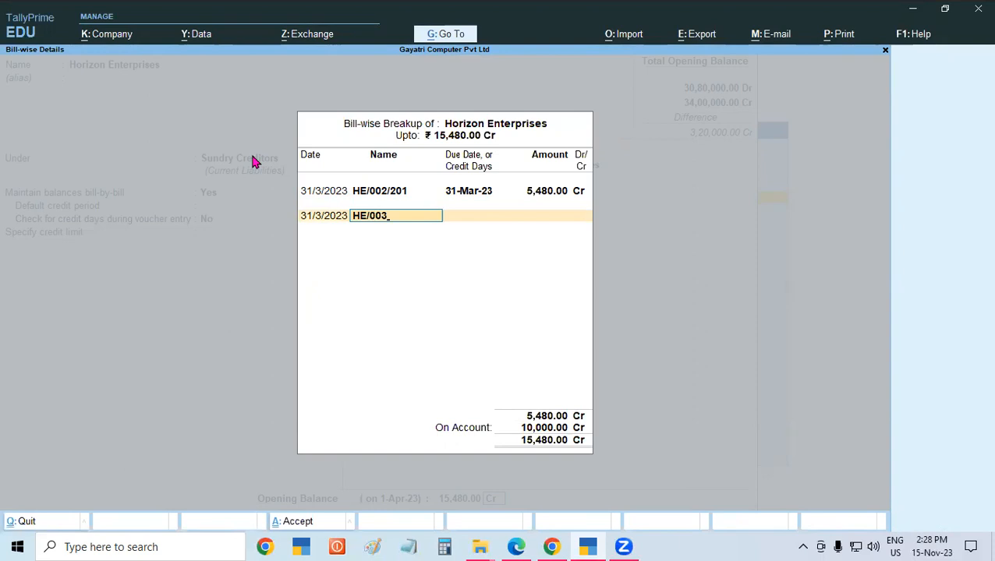
pyautogui.press('BackSpace')
pyautogui.write('2/202')
pyautogui.press('Return')
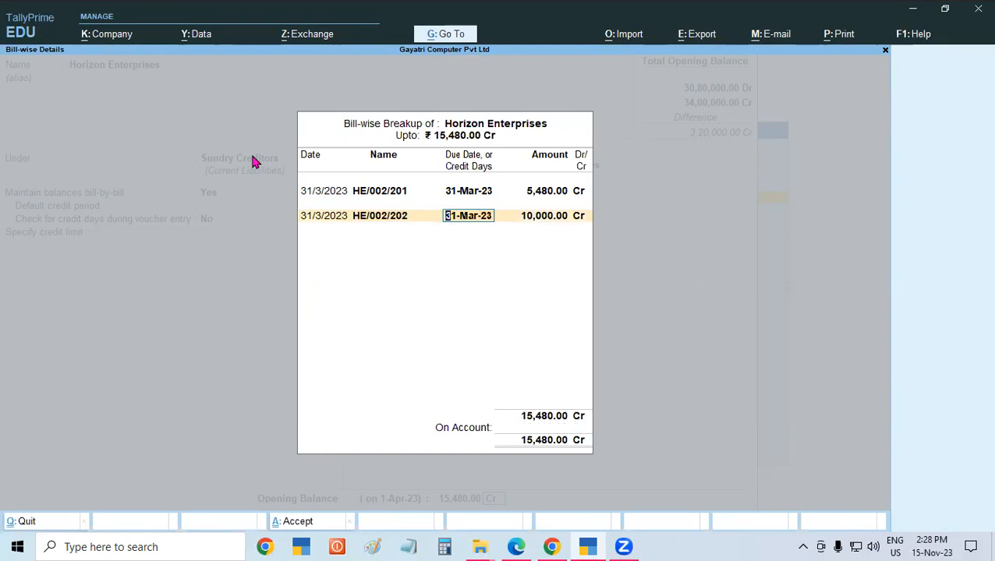
pyautogui.press('Return')
pyautogui.press('Return')
pyautogui.press('Return')
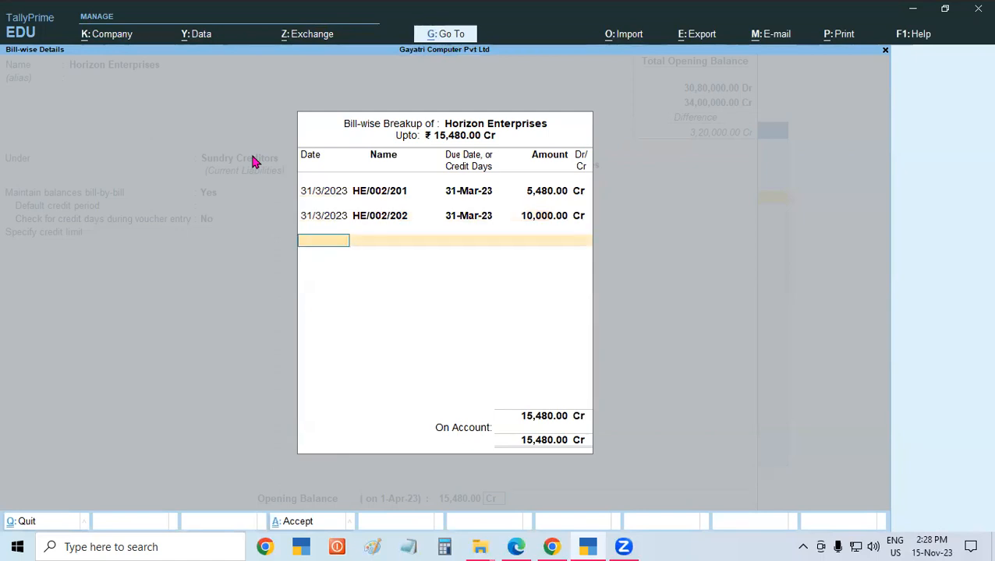
pyautogui.press('Return')
pyautogui.press('Return')
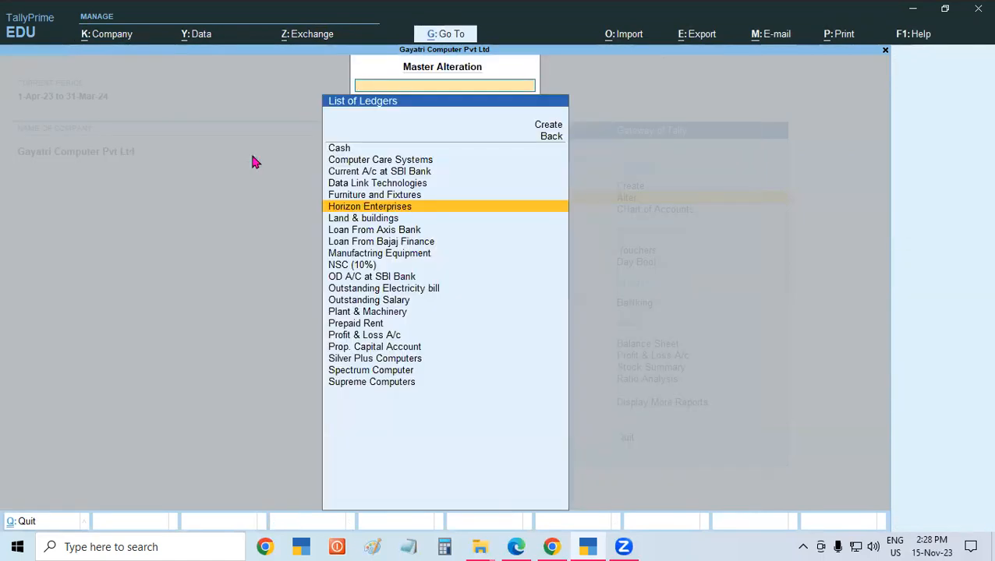
# Switch to the PDF notes in the browser and check the opening balance and bill-wise details of Silver Plus Computers.
pyautogui.click(516, 547)
pyautogui.moveTo(255, 267); pyautogui.dragTo(360, 268)
pyautogui.click(584, 391)
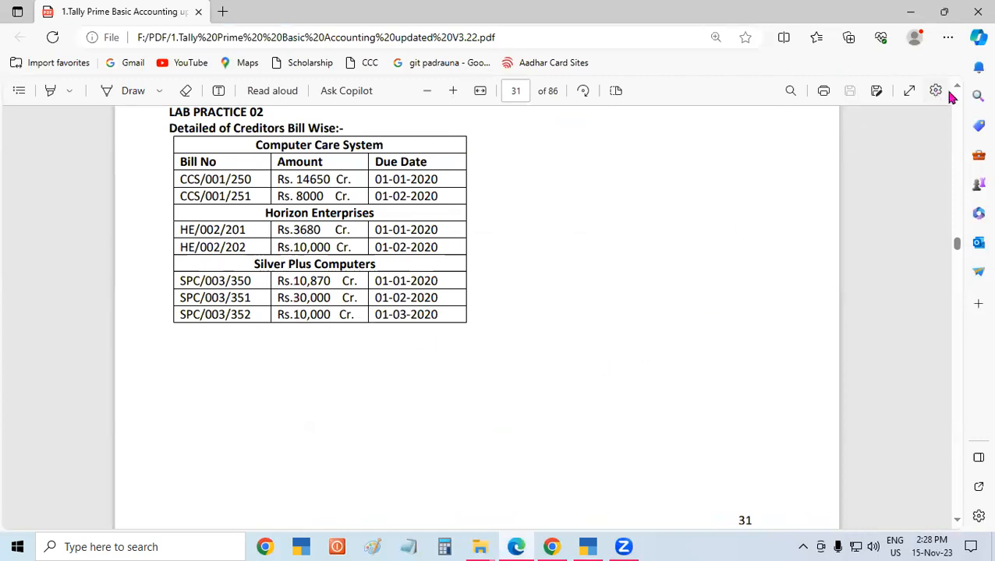
pyautogui.scroll(10, 961, 92)
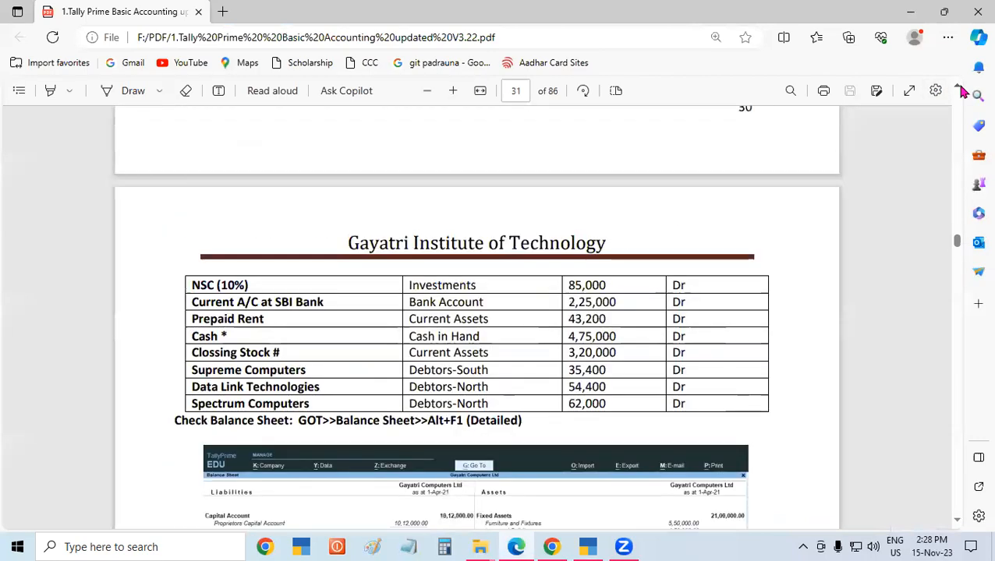
pyautogui.scroll(4, 961, 92)
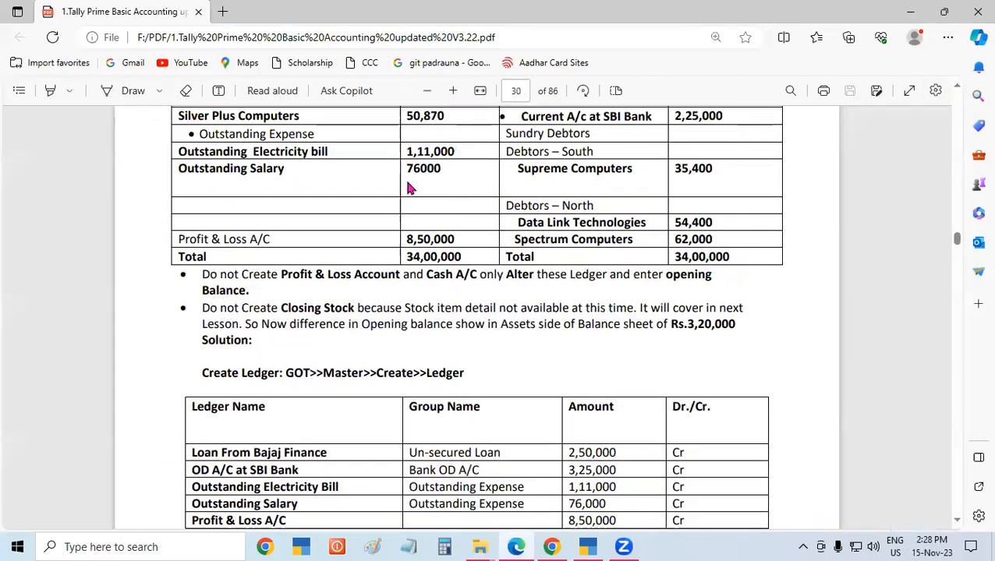
pyautogui.moveTo(406, 116); pyautogui.dragTo(444, 115)
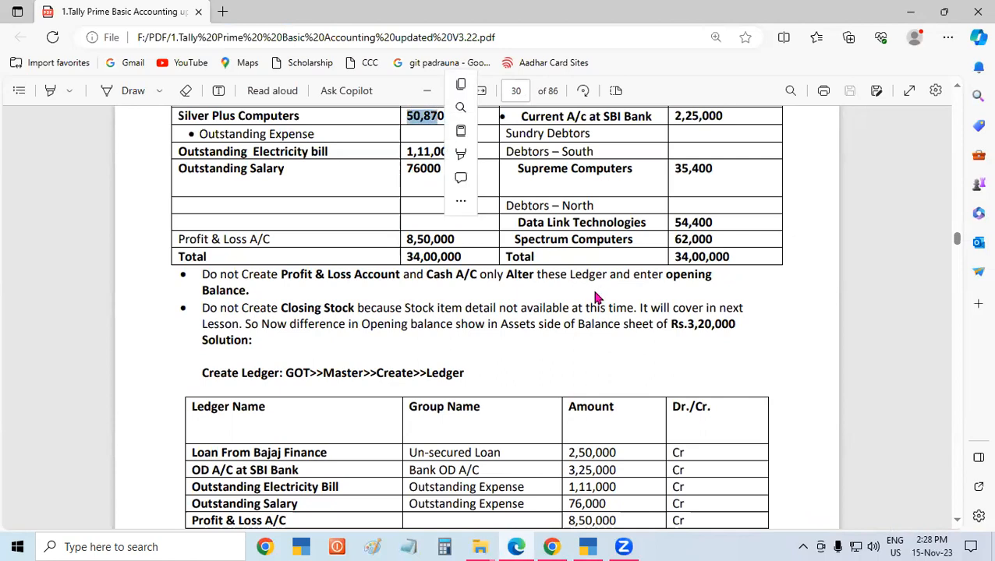
pyautogui.click(636, 342)
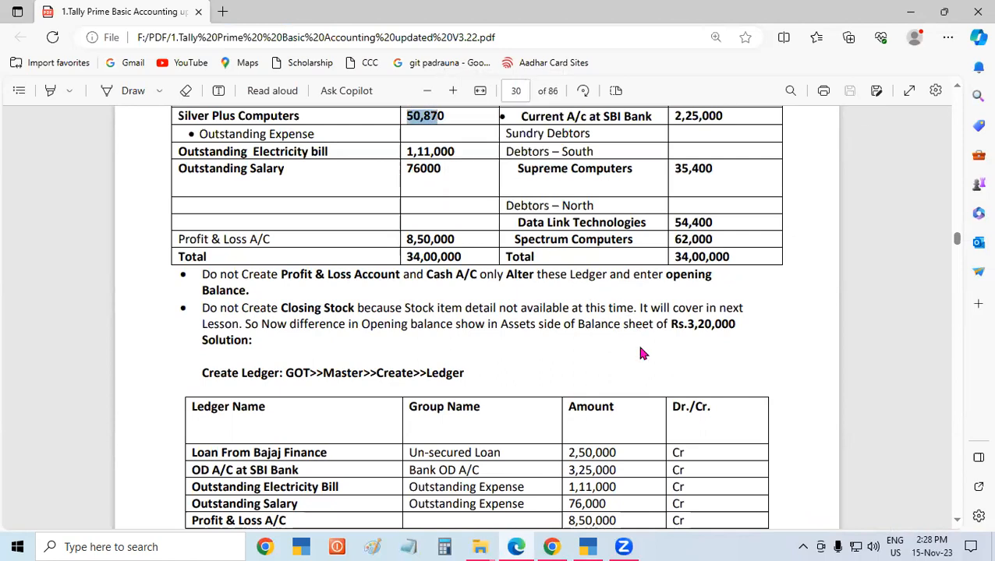
pyautogui.click(956, 520)
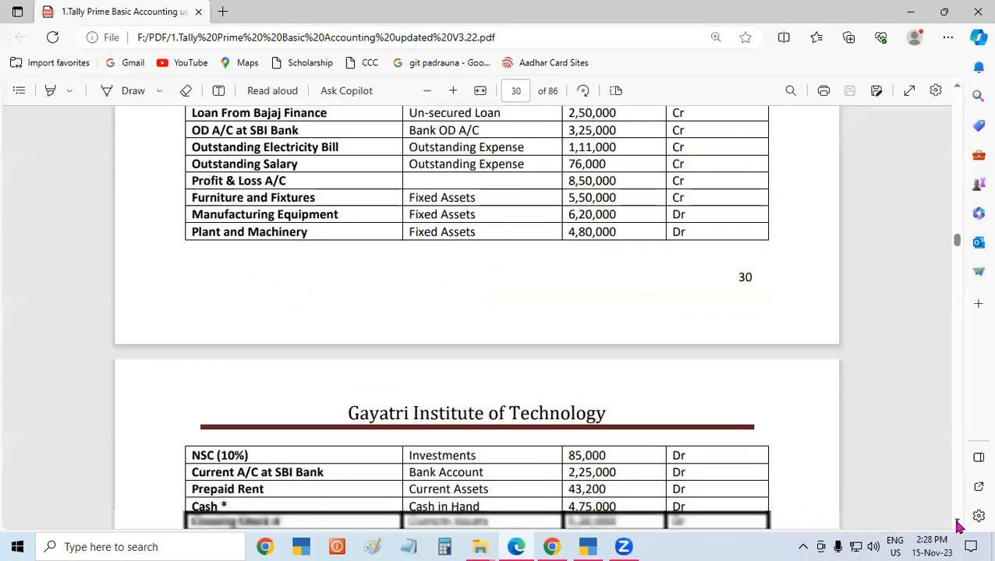
pyautogui.click(956, 523)
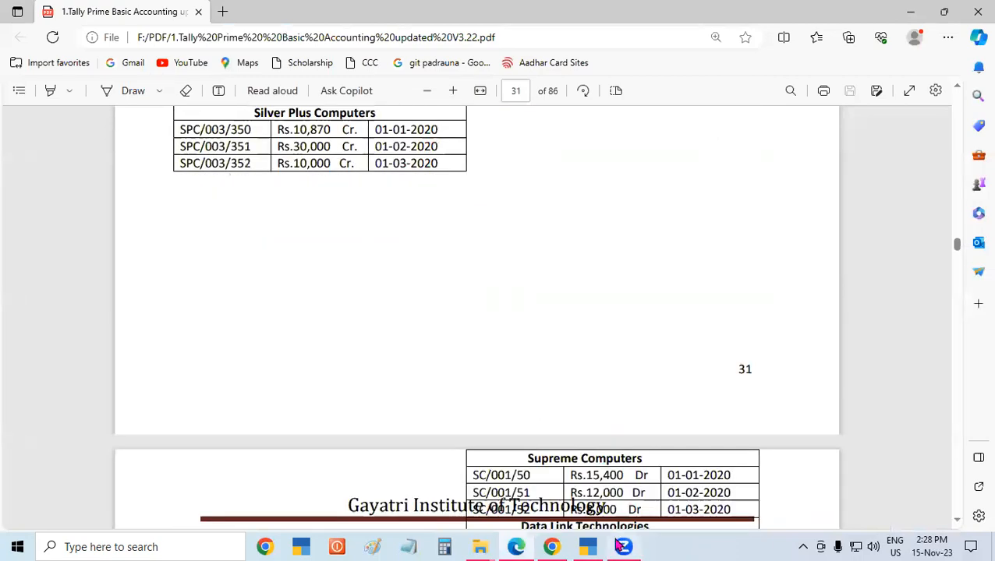
# Switch back to TallyPrime and open the Silver Plus Computers ledger for alteration.
pyautogui.click(591, 547)
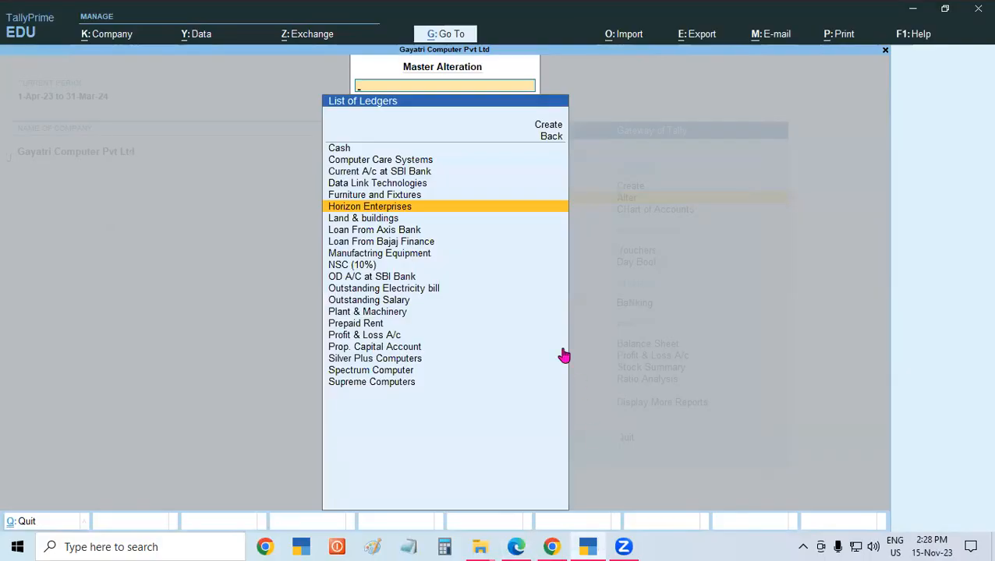
pyautogui.press('Down')
pyautogui.press('Down')
pyautogui.press('Down')
pyautogui.press('Down')
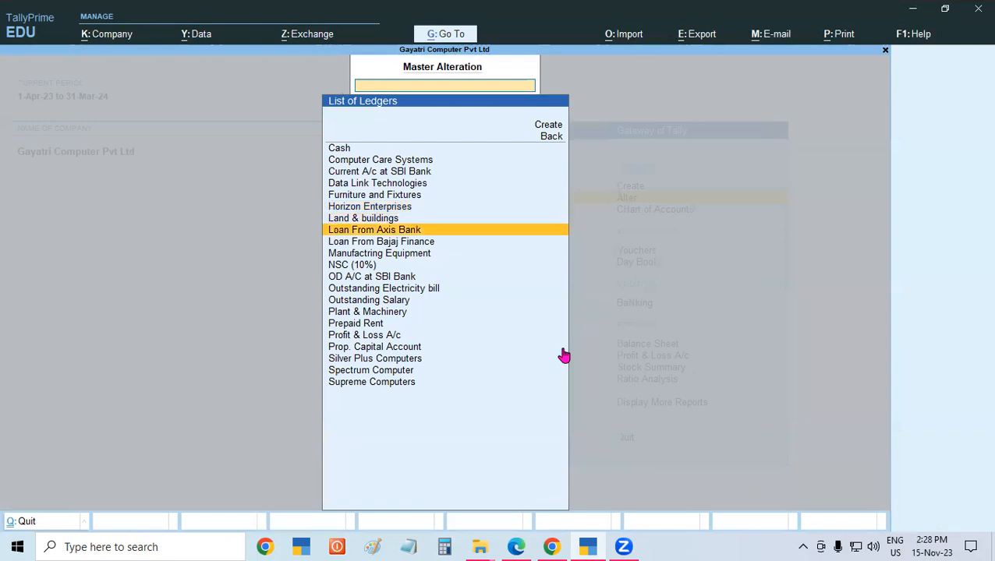
pyautogui.press('Up')
pyautogui.press('Up')
pyautogui.press('Up')
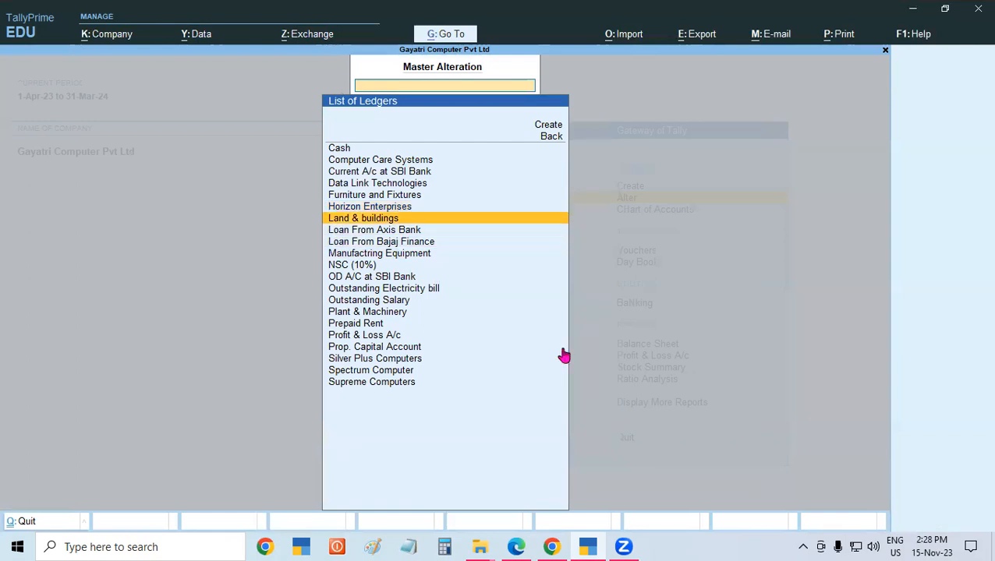
pyautogui.press('Down')
pyautogui.press('Down')
pyautogui.press('Down')
pyautogui.press('Down')
pyautogui.press('Down')
pyautogui.press('Down')
pyautogui.press('Down')
pyautogui.press('Down')
pyautogui.press('Down')
pyautogui.press('Down')
pyautogui.press('Down')
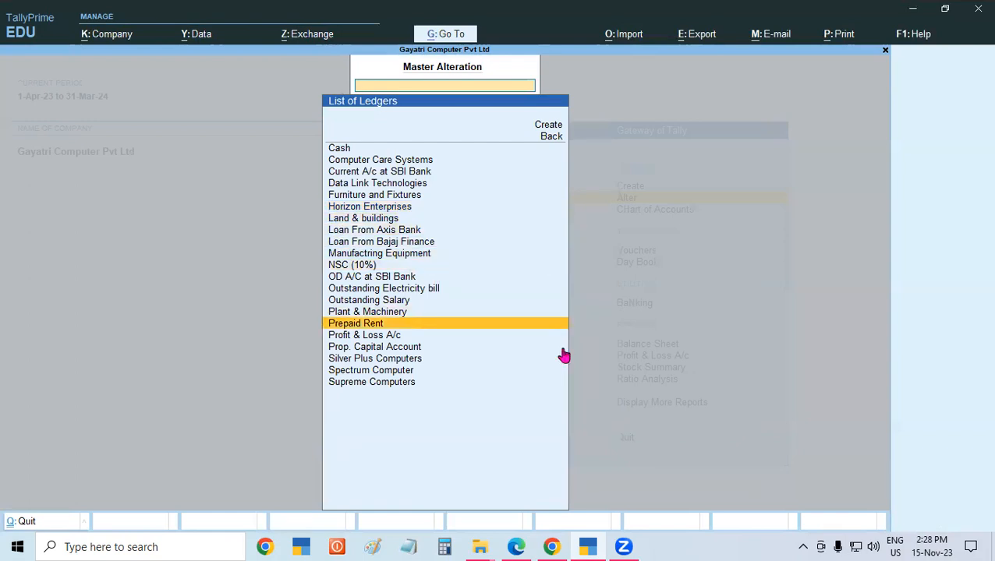
pyautogui.press('Down')
pyautogui.press('Return')
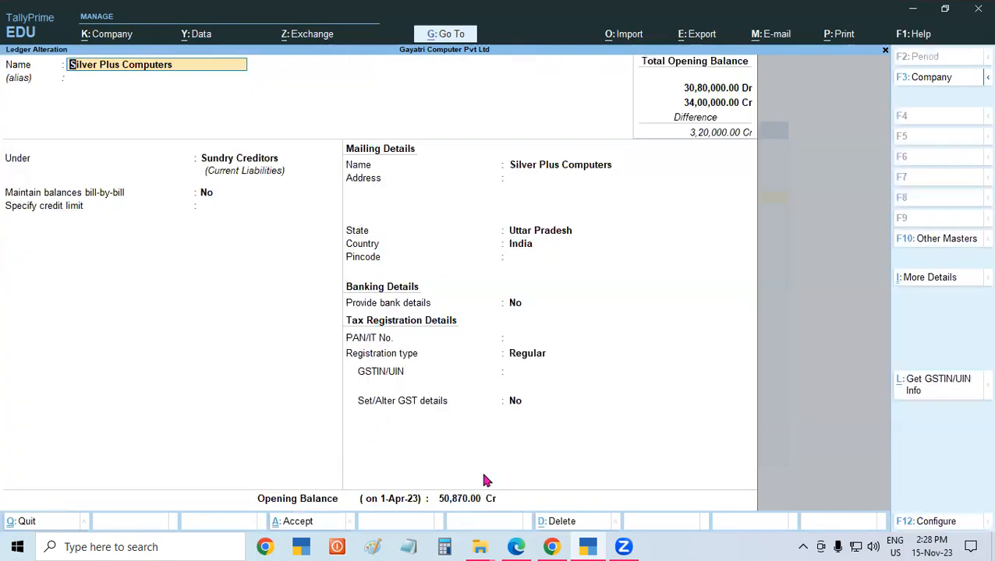
# Keep Silver Plus Computers under Sundry Creditors and set Maintain balances bill-by-bill to Yes.
pyautogui.press('Return')
pyautogui.press('Return')
pyautogui.press('Return')
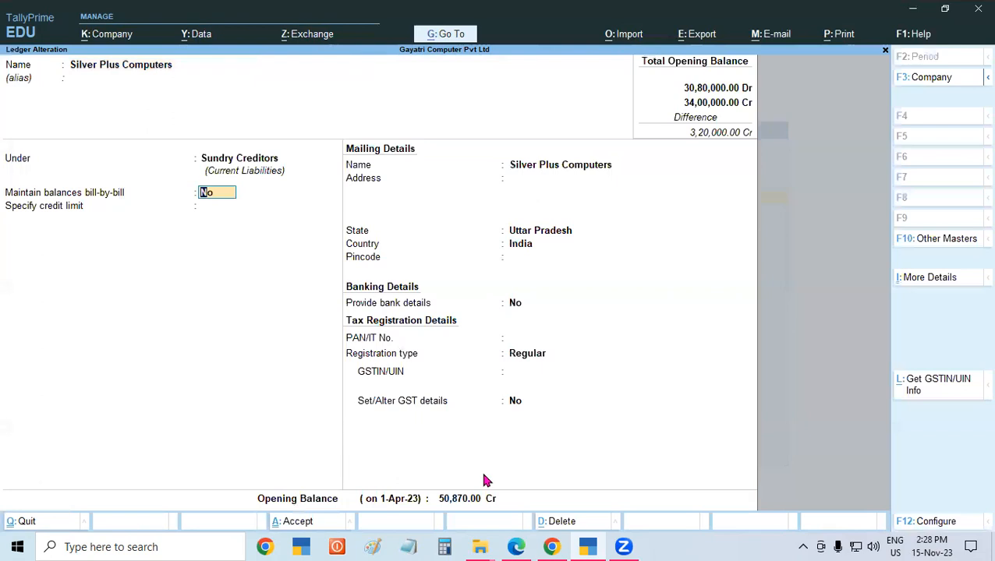
pyautogui.press('y')
pyautogui.press('Return')
# Accept the remaining ledger details and the Cr opening balance as they are, and open the bill-wise breakup of Silver Plus Computers.
pyautogui.press('Return')
pyautogui.press('Return')
pyautogui.press('Return')
pyautogui.press('Return')
pyautogui.press('Return')
pyautogui.press('Return')
pyautogui.press('Return')
pyautogui.press('Return')
pyautogui.press('Return')
pyautogui.press('Return')
pyautogui.press('Return')
pyautogui.press('Return')
pyautogui.press('Return')
pyautogui.press('Return')
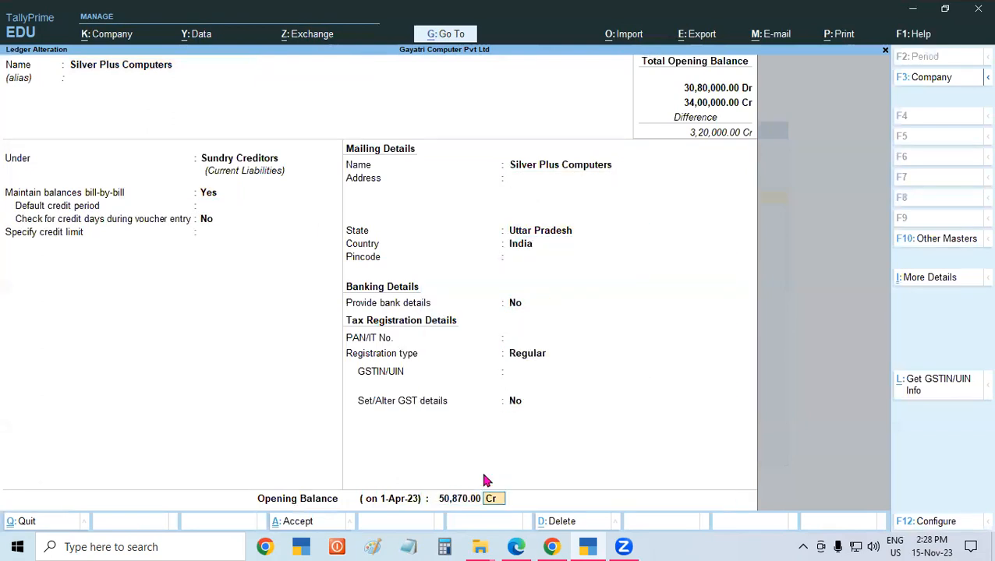
pyautogui.press('Return')
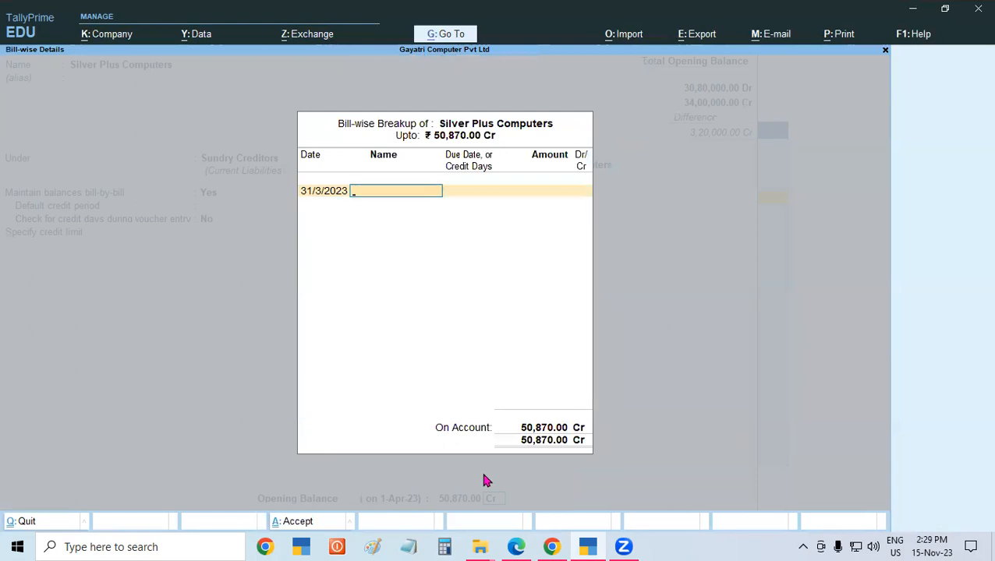
# Enter the first bill as SPC/003/350, dated 31/03/2023, with an amount of 10,870 Cr.
pyautogui.write('SPC/003/350')
pyautogui.press('Return')
pyautogui.press('Return')
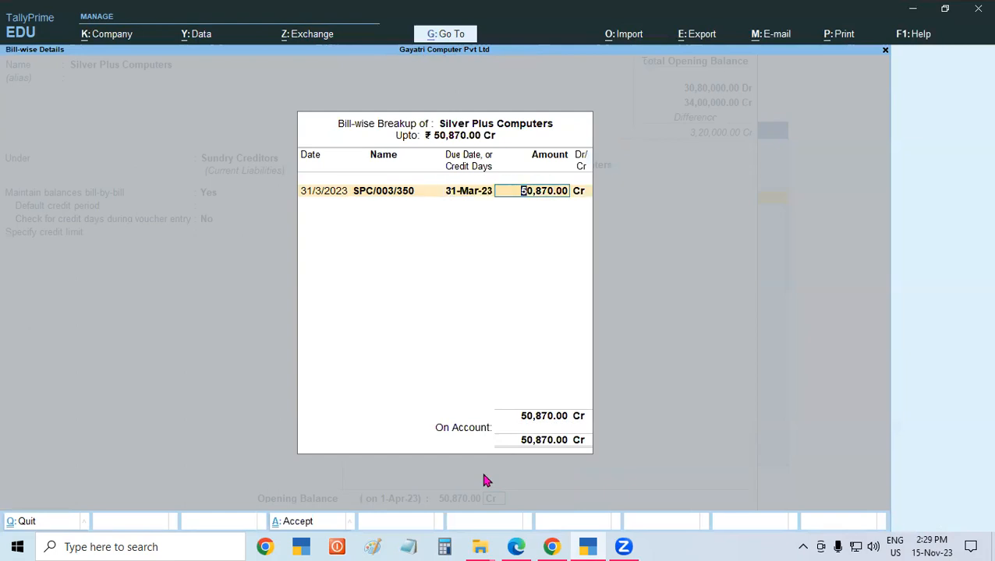
pyautogui.write('10,870')
pyautogui.press('Return')
pyautogui.press('Return')
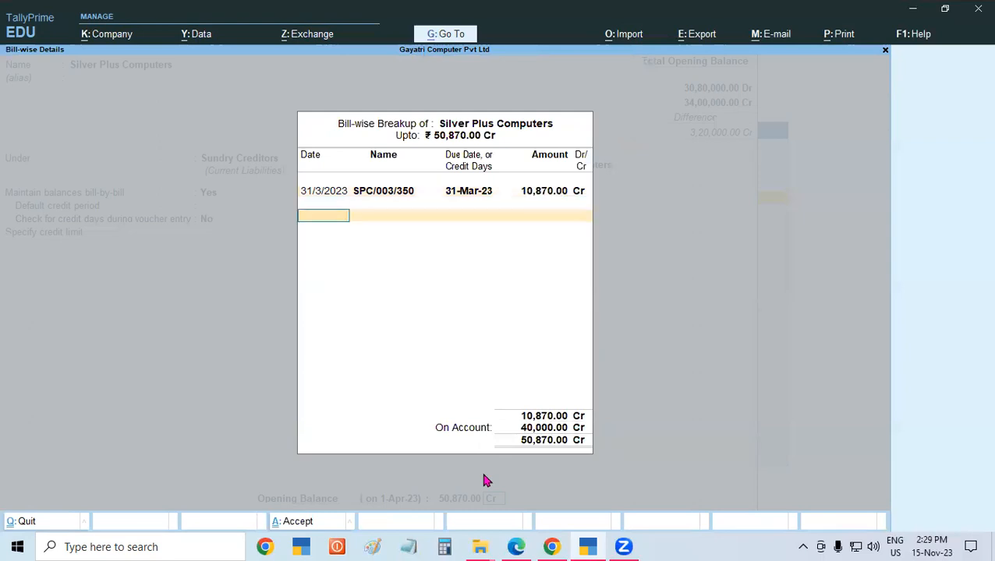
# Enter the second bill as SPC/003/351, dated 31/03/2023, with an amount of 30,000 Cr.
pyautogui.write('31/03/2023')
pyautogui.press('Return')
pyautogui.write('SPC/0')
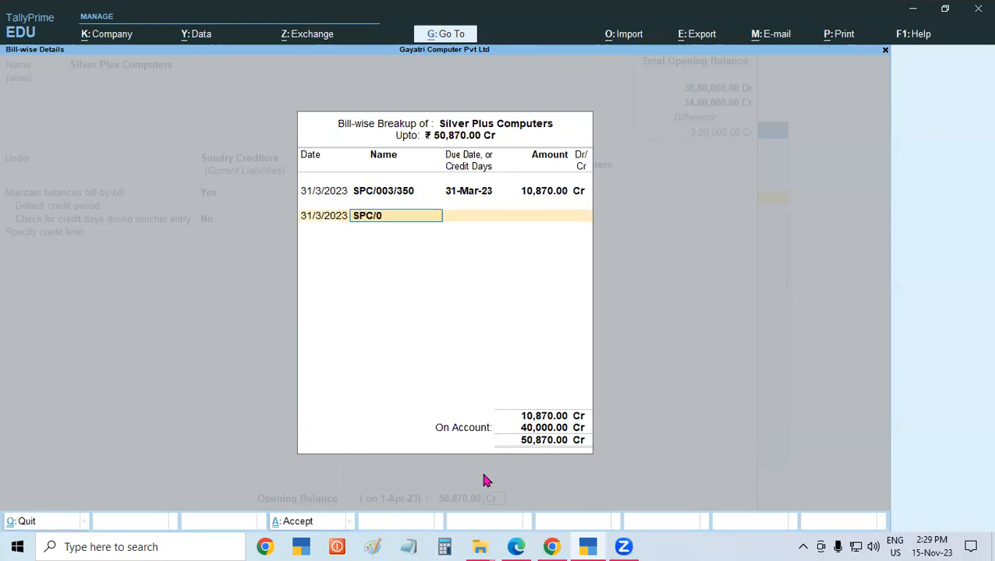
pyautogui.write('03/351')
pyautogui.press('Return')
pyautogui.press('Return')
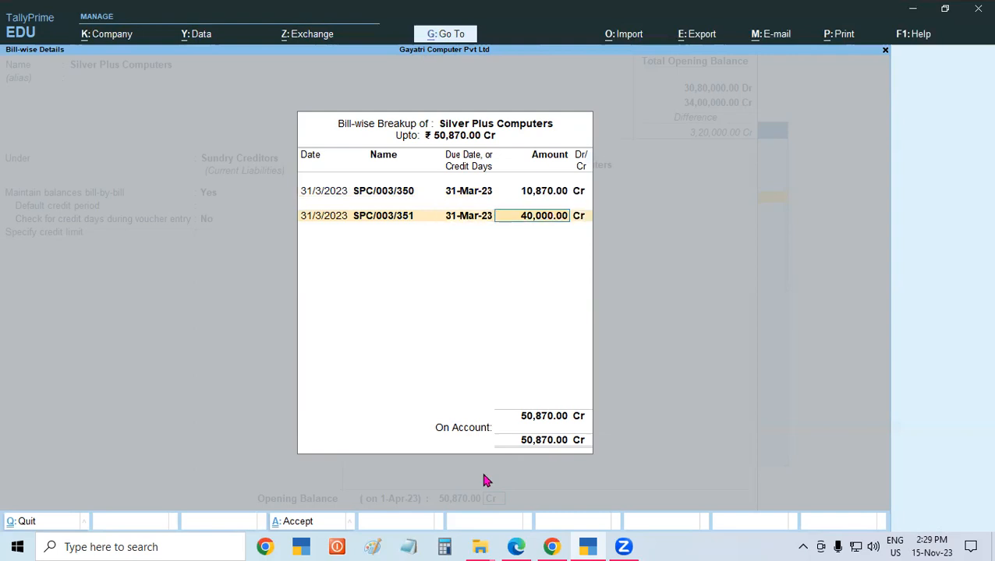
pyautogui.write('30000')
pyautogui.press('Return')
pyautogui.press('Return')
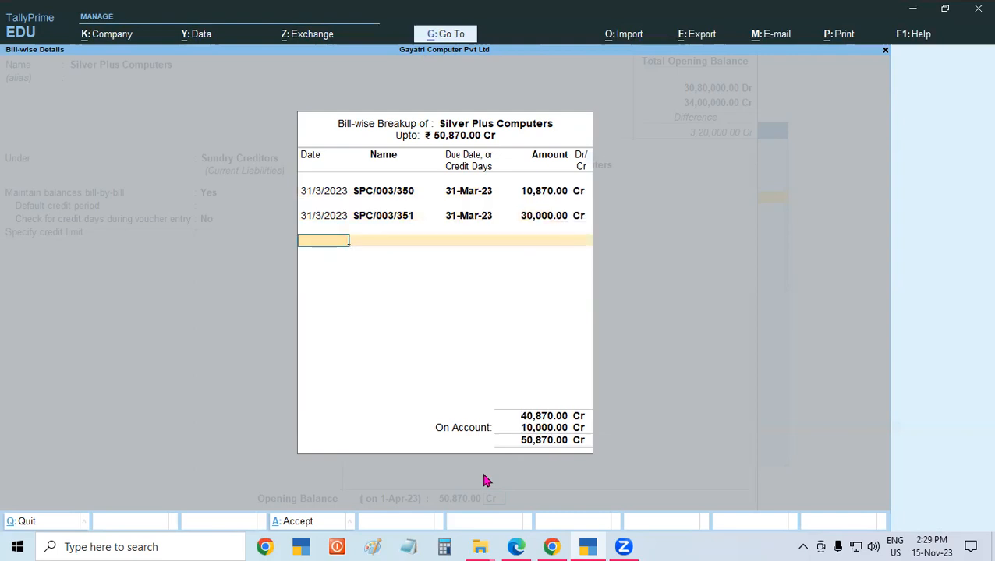
# Enter the third bill as SPC/003/352, dated 31/03/2023, for 10,000 Cr, and save the Silver Plus Computers ledger.
pyautogui.write('31/03/2023')
pyautogui.press('Return')
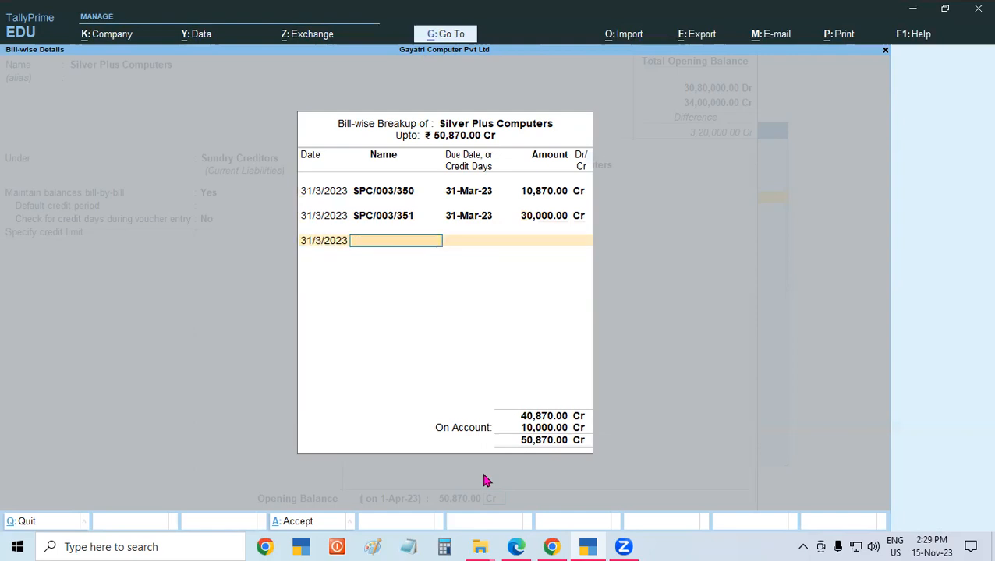
pyautogui.write('SPC/003/352')
pyautogui.press('Return')
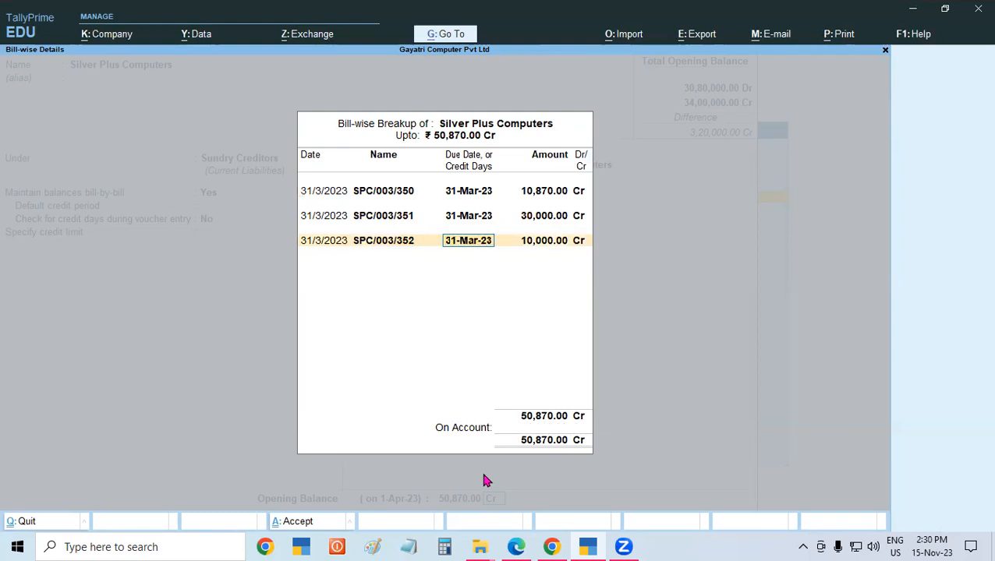
pyautogui.press('Return')
pyautogui.press('Return')
pyautogui.press('Return')
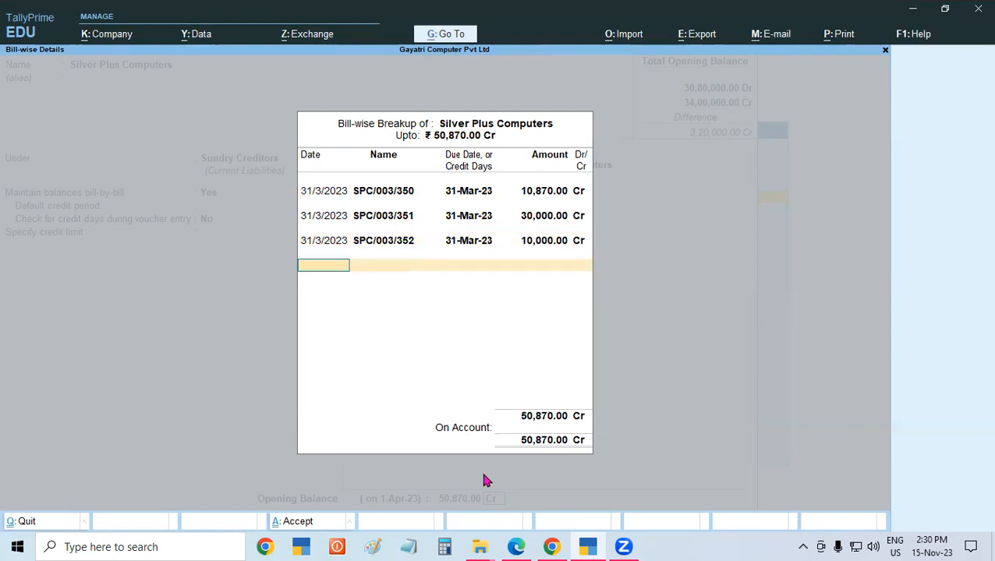
pyautogui.press('Return')
pyautogui.press('Return')
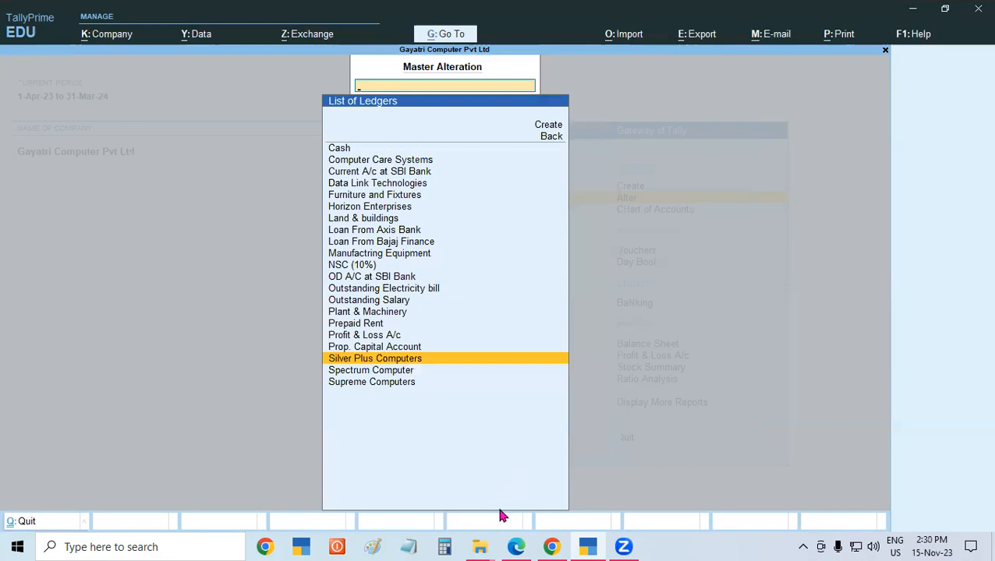
# Switch to the PDF notes and mark Computer Care Systems, Horizon Enterprises and Silver Plus Computers with red strokes in the balance sheet table.
pyautogui.click(516, 546)
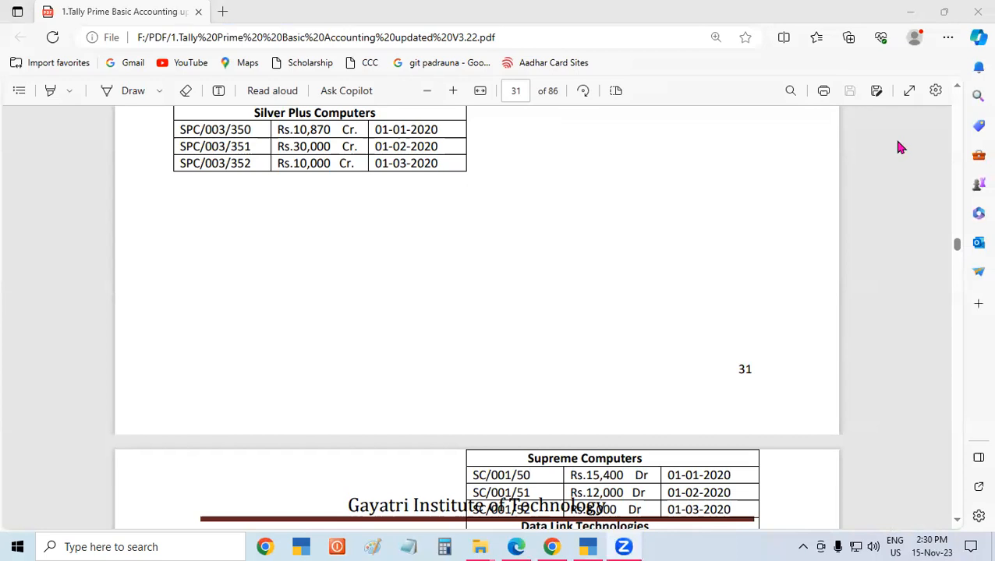
pyautogui.click(956, 89)
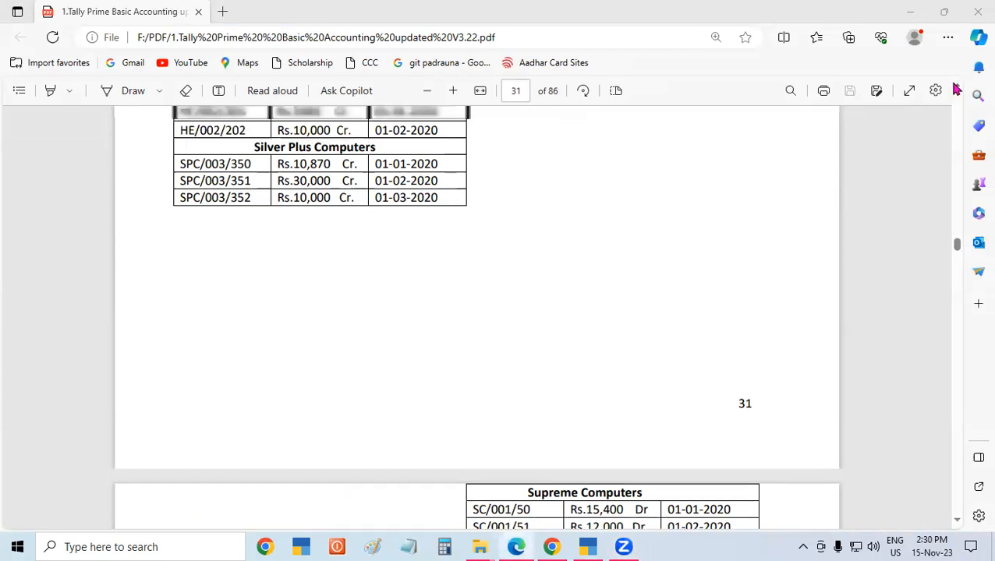
pyautogui.click(955, 89)
pyautogui.click(956, 89)
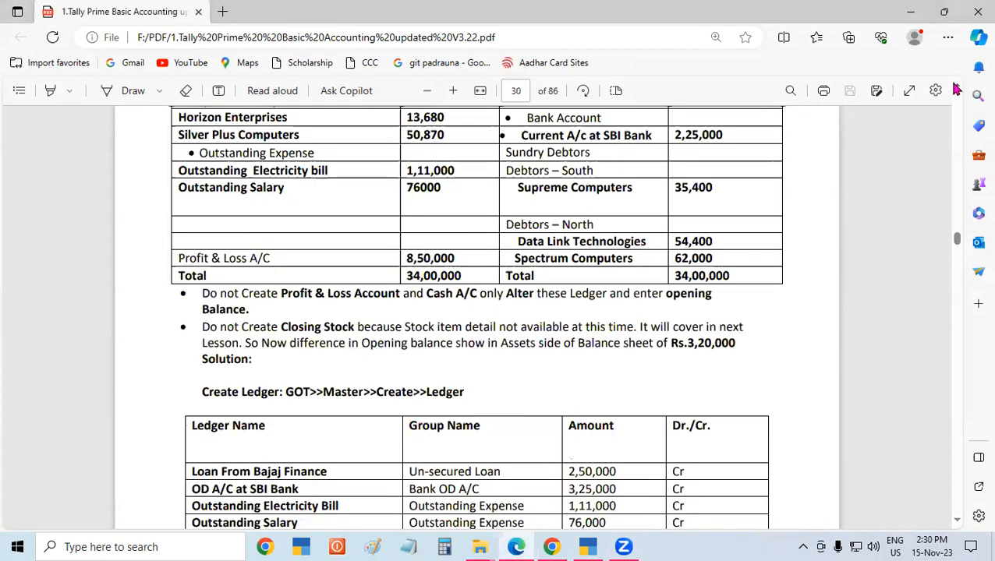
pyautogui.click(955, 89)
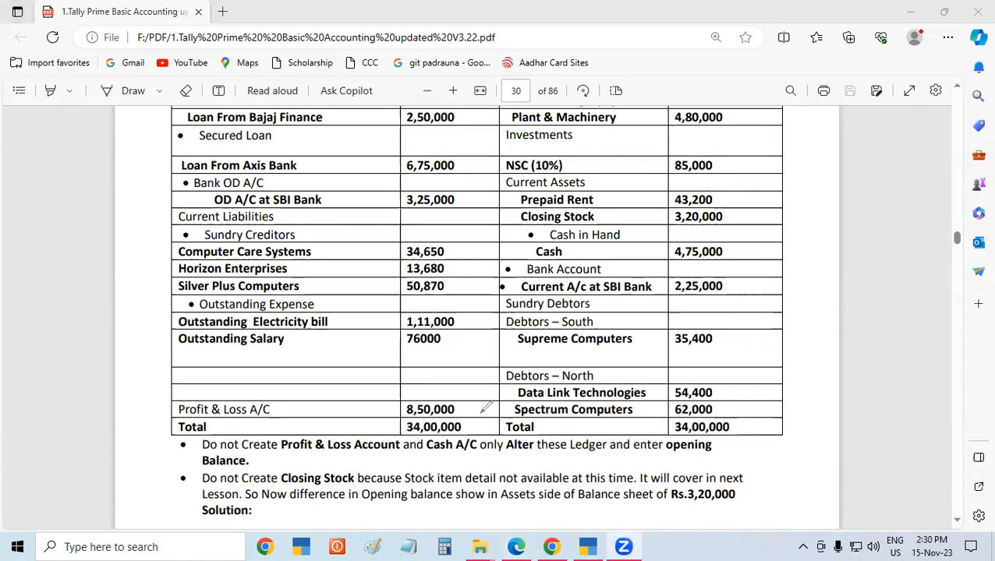
pyautogui.moveTo(332, 254); pyautogui.dragTo(358, 242)
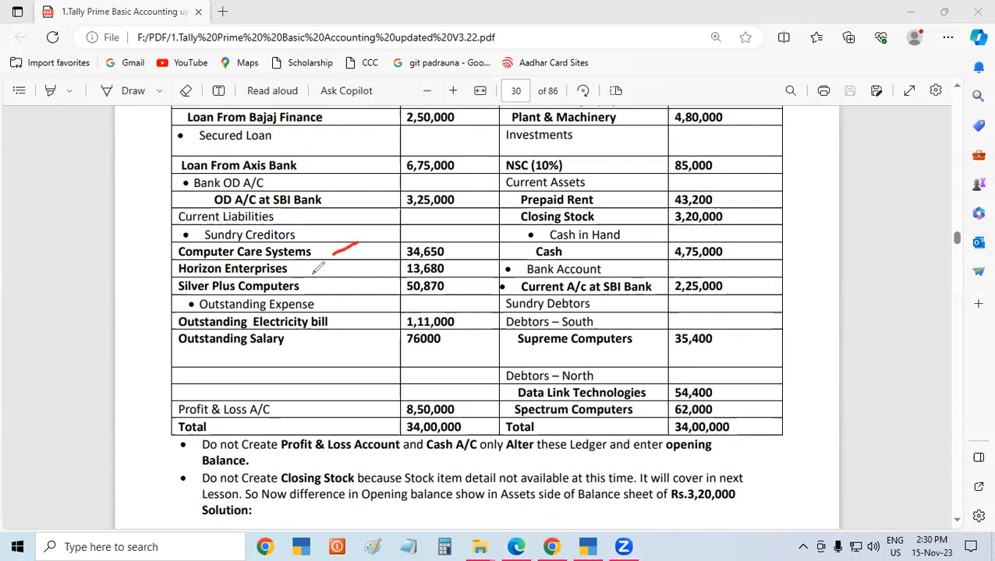
pyautogui.moveTo(314, 273); pyautogui.dragTo(376, 248)
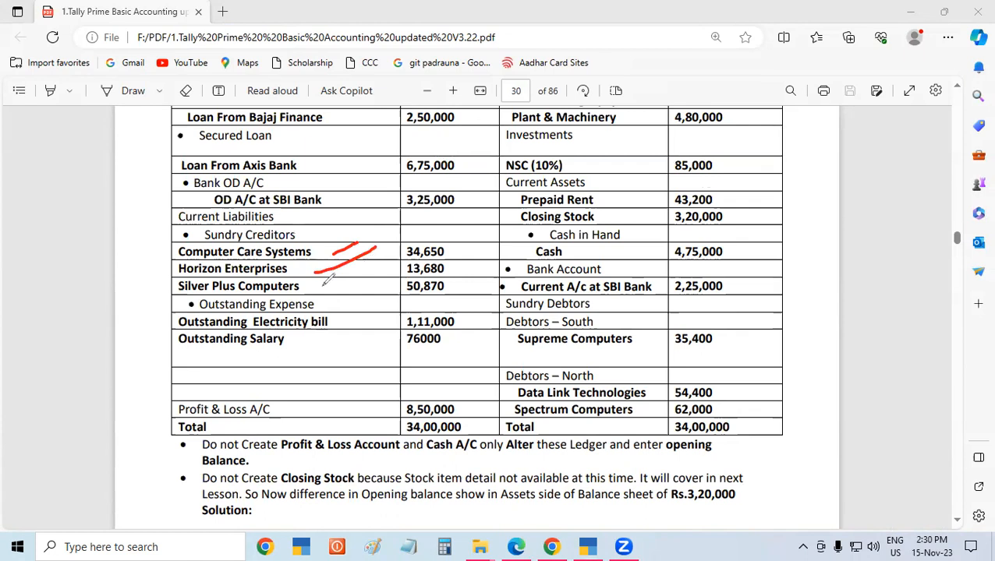
pyautogui.moveTo(399, 257); pyautogui.dragTo(310, 287)
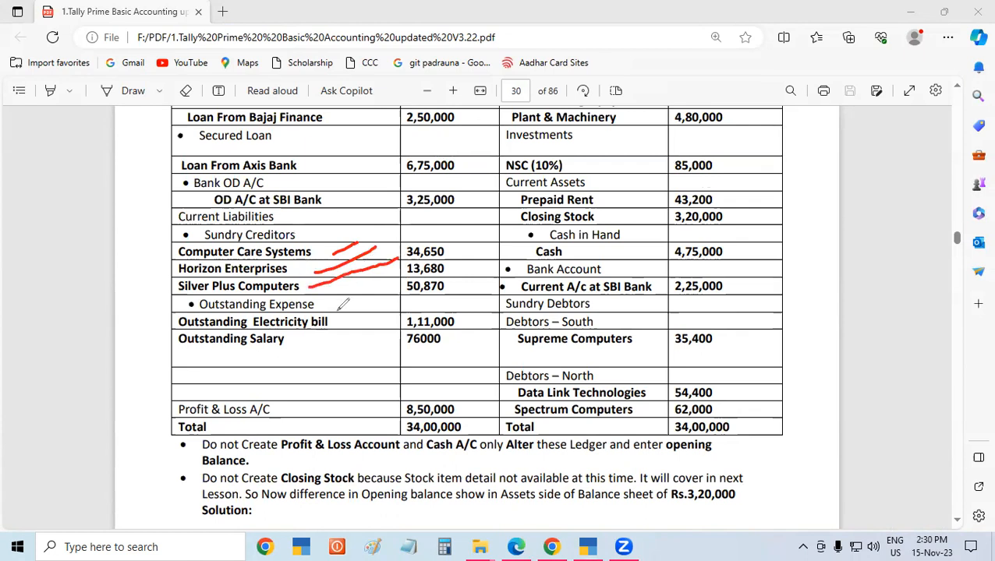
# Draw vertical red strokes across the creditors' marks and mark Supreme Computers, Data Link Technologies and Spectrum Computers in the balance sheet table.
pyautogui.moveTo(339, 218); pyautogui.dragTo(333, 301)
pyautogui.moveTo(328, 231); pyautogui.dragTo(331, 284)
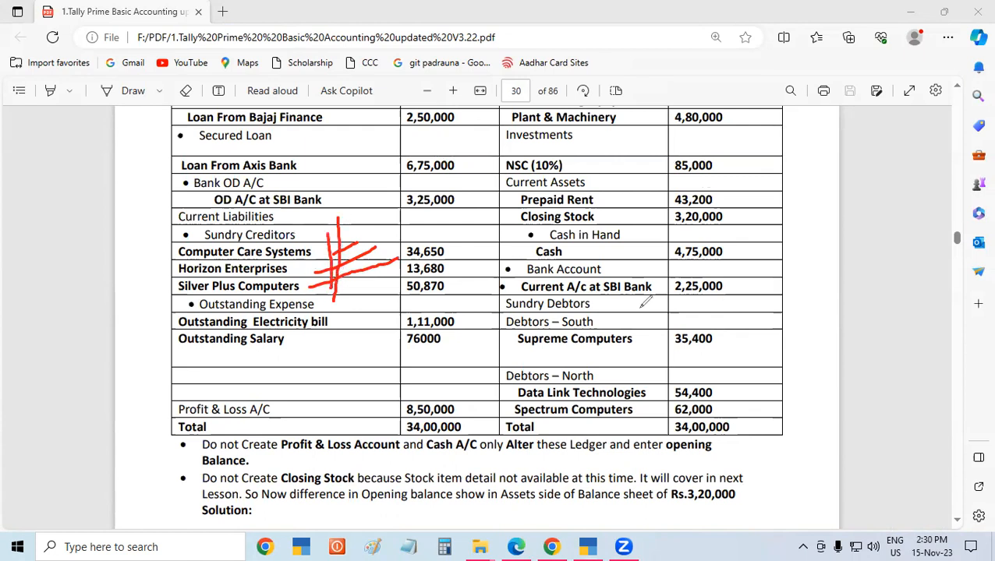
pyautogui.moveTo(644, 339); pyautogui.dragTo(671, 320)
pyautogui.moveTo(653, 397); pyautogui.dragTo(688, 367)
pyautogui.moveTo(636, 412); pyautogui.dragTo(669, 393)
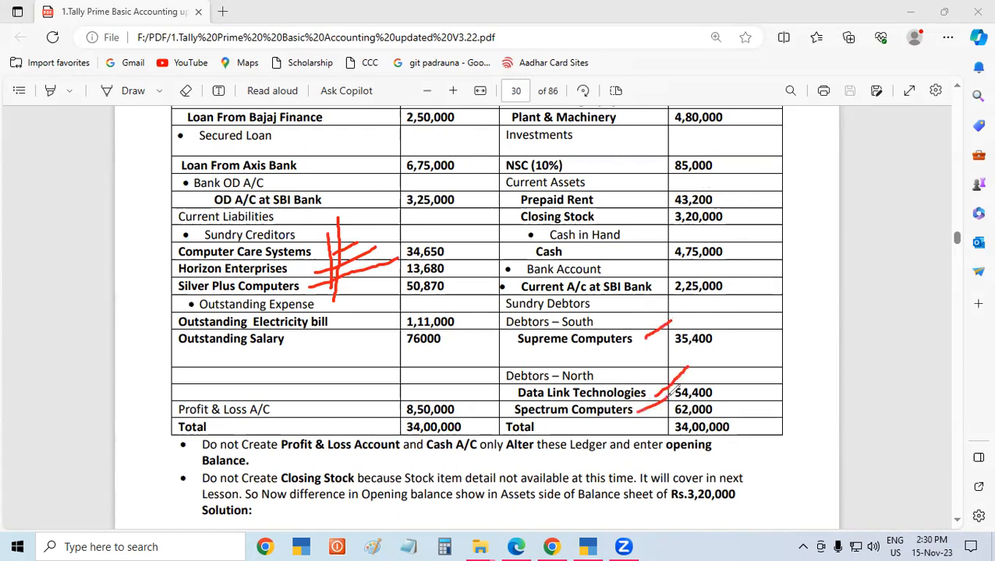
pyautogui.moveTo(646, 298); pyautogui.dragTo(658, 403)
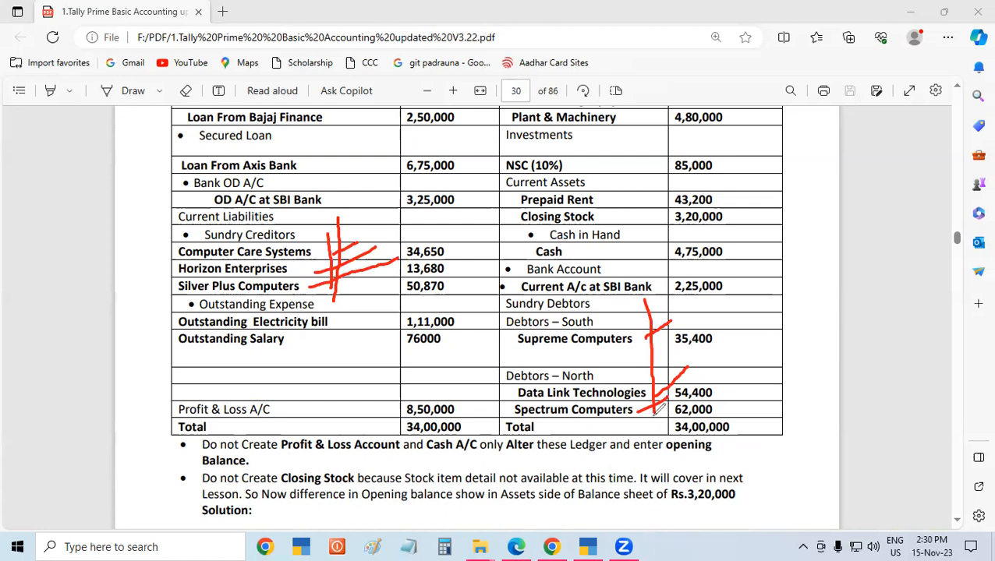
# Underline the three sundry debtors and their amounts in red, and clear all the red annotations from the page.
pyautogui.moveTo(522, 359); pyautogui.dragTo(599, 351)
pyautogui.moveTo(672, 356); pyautogui.dragTo(733, 353)
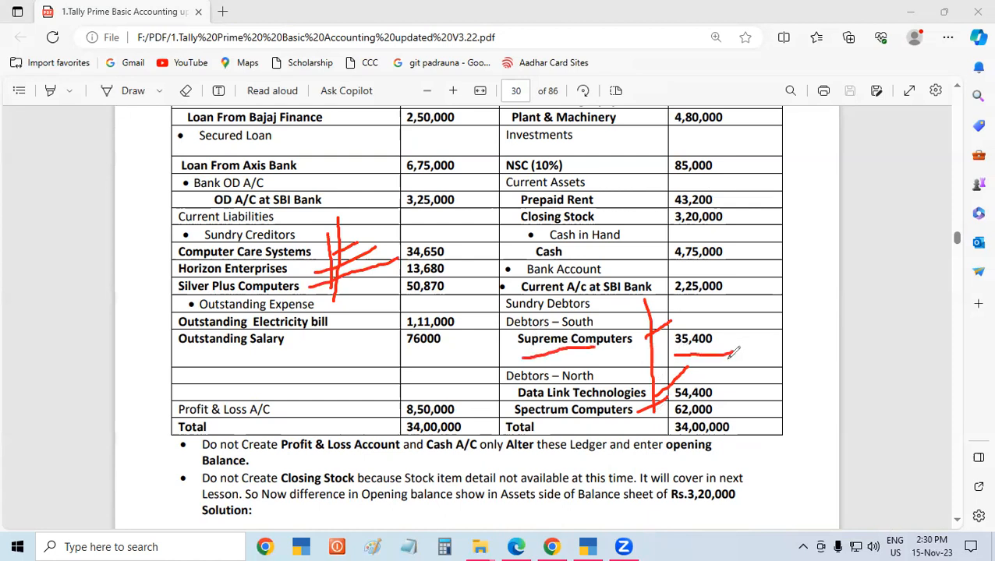
pyautogui.moveTo(518, 398); pyautogui.dragTo(547, 397)
pyautogui.moveTo(677, 403); pyautogui.dragTo(726, 400)
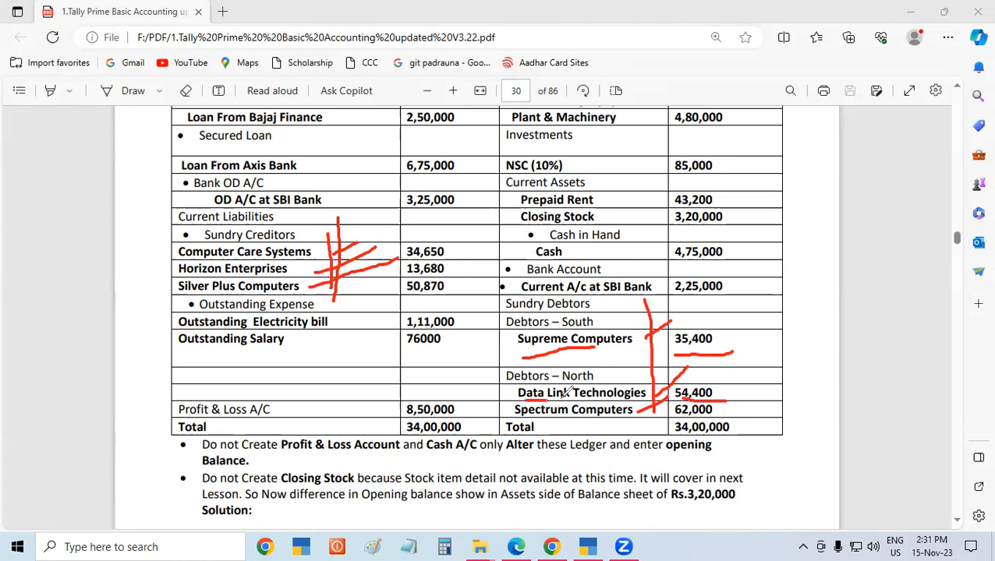
pyautogui.moveTo(549, 421); pyautogui.dragTo(699, 421)
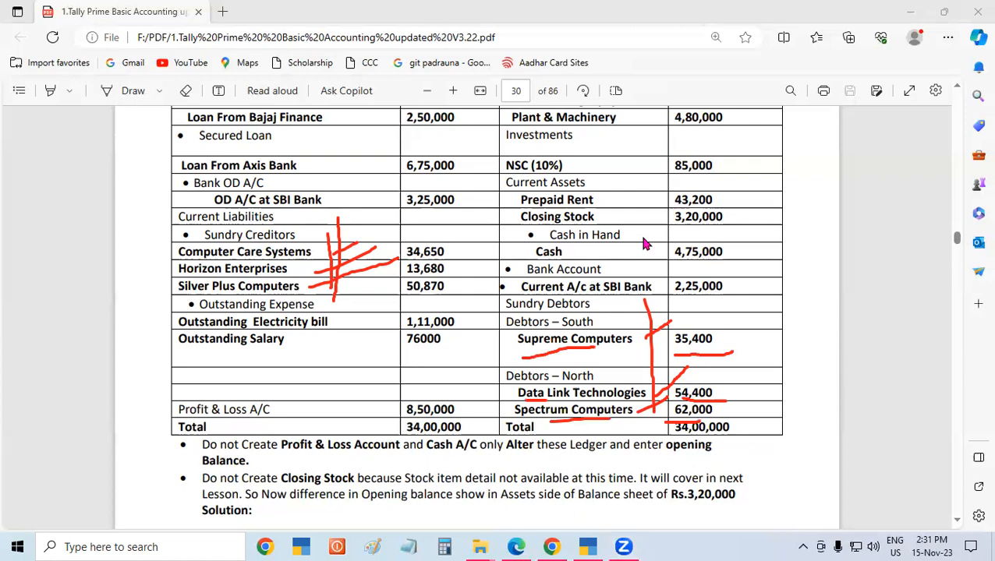
pyautogui.moveTo(315, 273)
pyautogui.mouseDown()
pyautogui.moveTo(404, 271)
pyautogui.moveTo(800, 402)
pyautogui.moveTo(695, 340)
pyautogui.moveTo(674, 418)
pyautogui.moveTo(649, 397)
pyautogui.moveTo(496, 412)
pyautogui.moveTo(584, 409)
pyautogui.mouseUp()
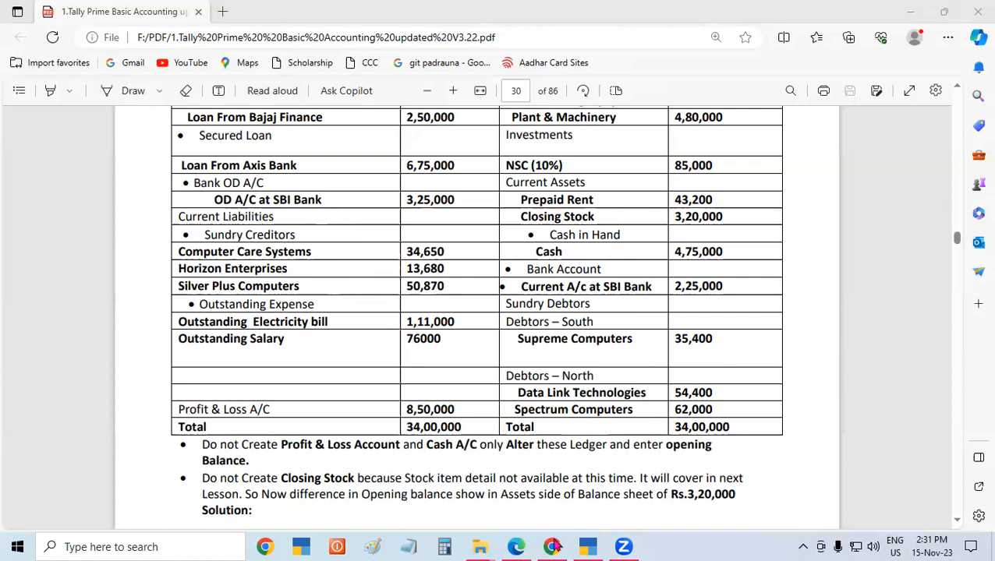
# Consult the debtors' bill tables on page 32 of the PDF, and open the Supreme Computers ledger for alteration in TallyPrime.
pyautogui.click(958, 520)
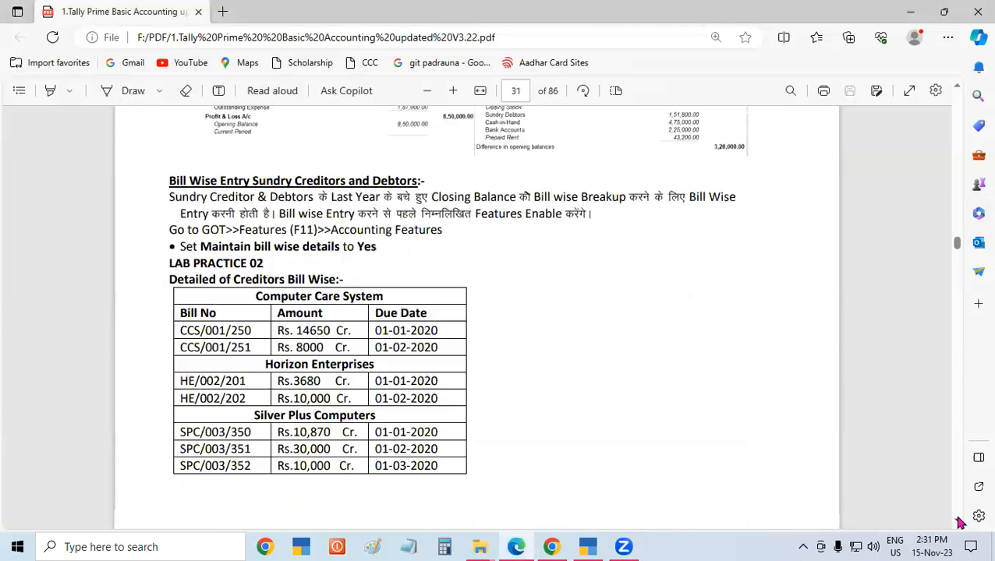
pyautogui.click(957, 519)
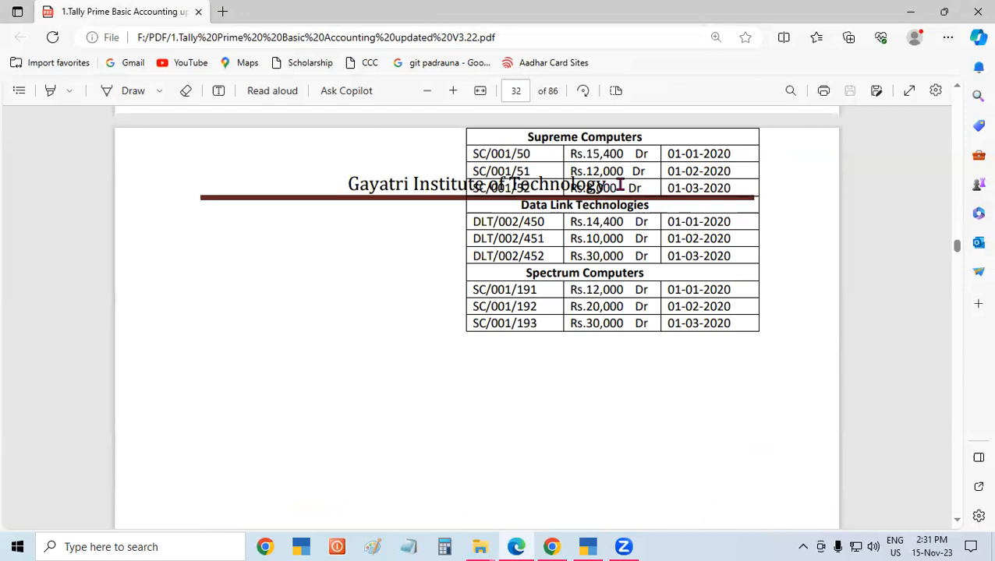
pyautogui.moveTo(619, 185); pyautogui.dragTo(615, 382)
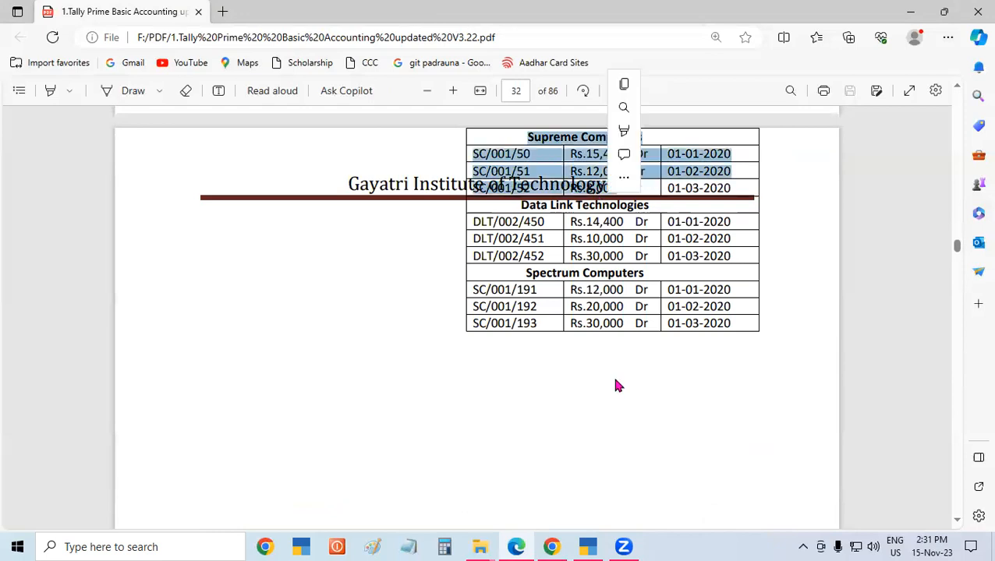
pyautogui.click(615, 385)
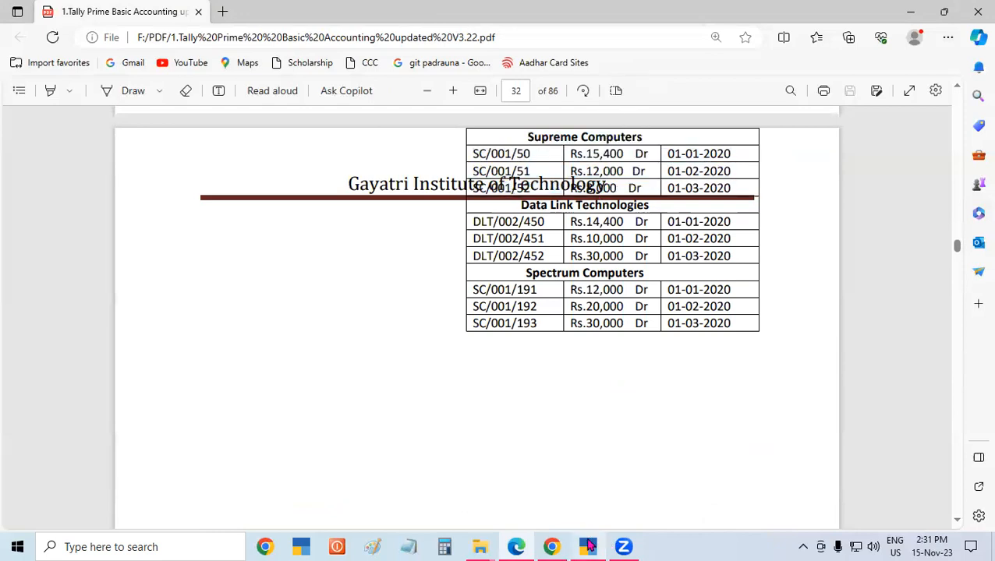
pyautogui.moveTo(590, 534)
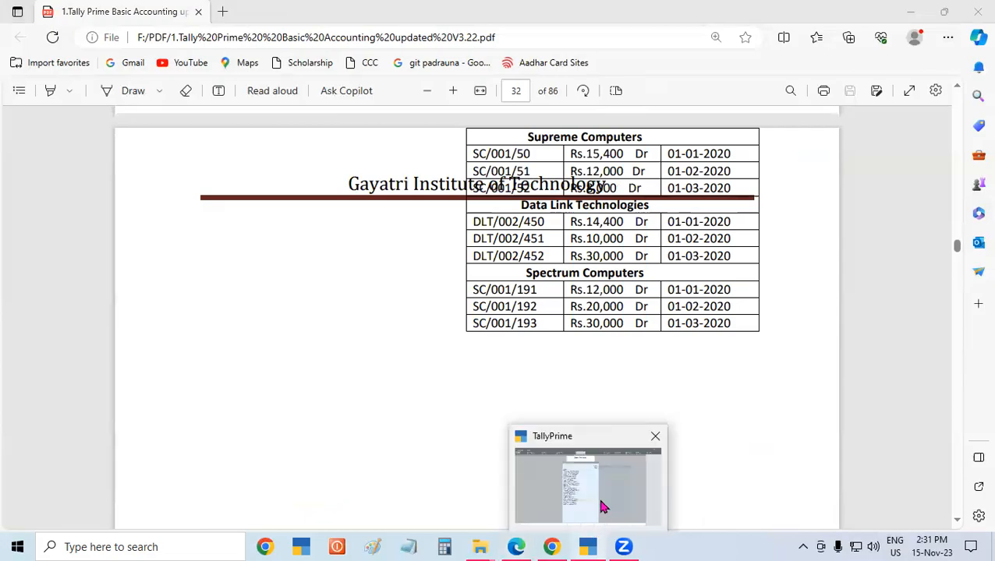
pyautogui.click(603, 508)
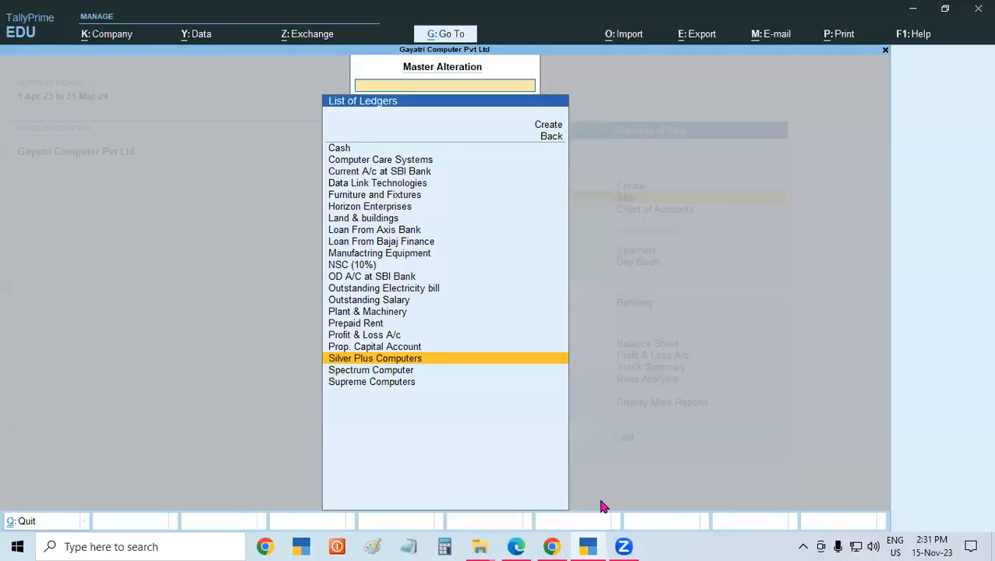
pyautogui.write('SUP')
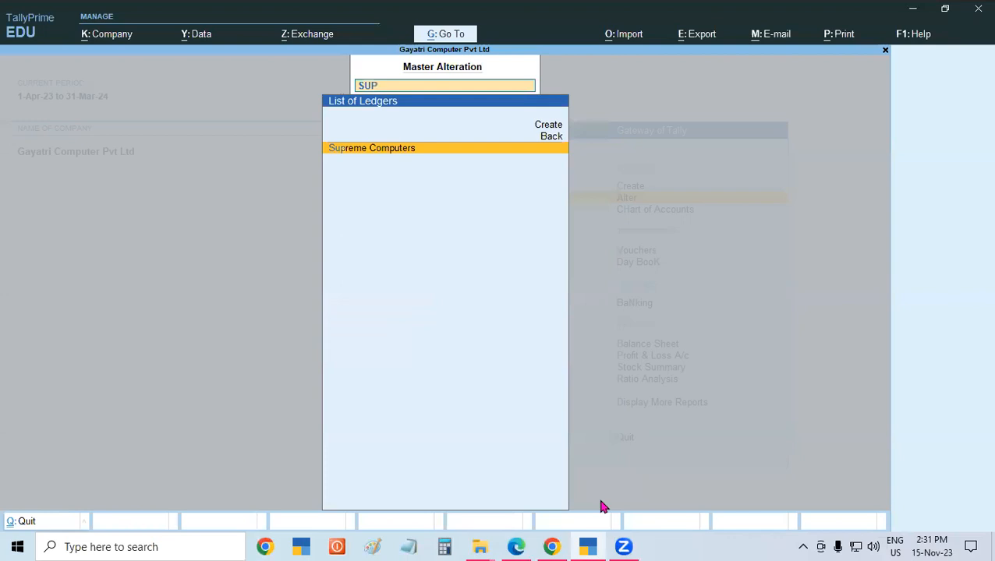
pyautogui.press('Return')
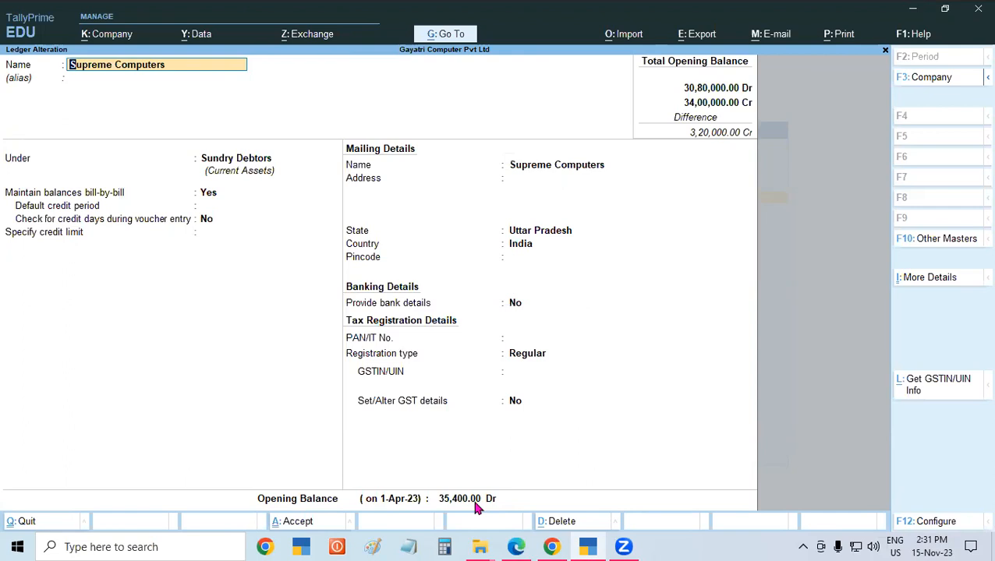
# Keep the existing Supreme Computers ledger details, open the bill-wise breakup of the opening balance and date the first bill 31/3/2023.
pyautogui.press('Return')
pyautogui.press('Return')
pyautogui.press('Return')
pyautogui.press('Return')
pyautogui.press('Return')
pyautogui.press('Return')
pyautogui.press('Return')
pyautogui.press('Return')
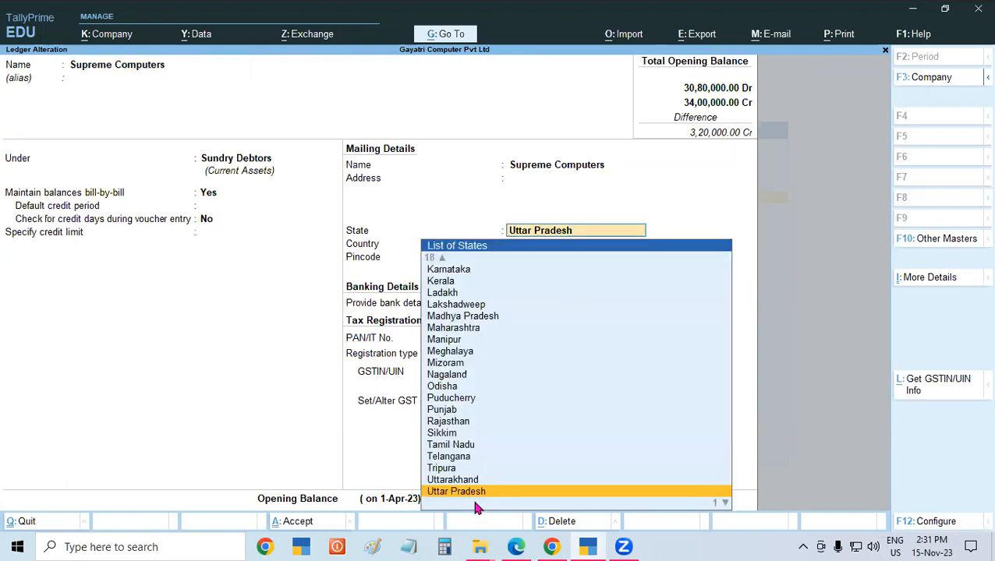
pyautogui.press('Return')
pyautogui.press('Return')
pyautogui.press('Return')
pyautogui.press('Return')
pyautogui.press('Return')
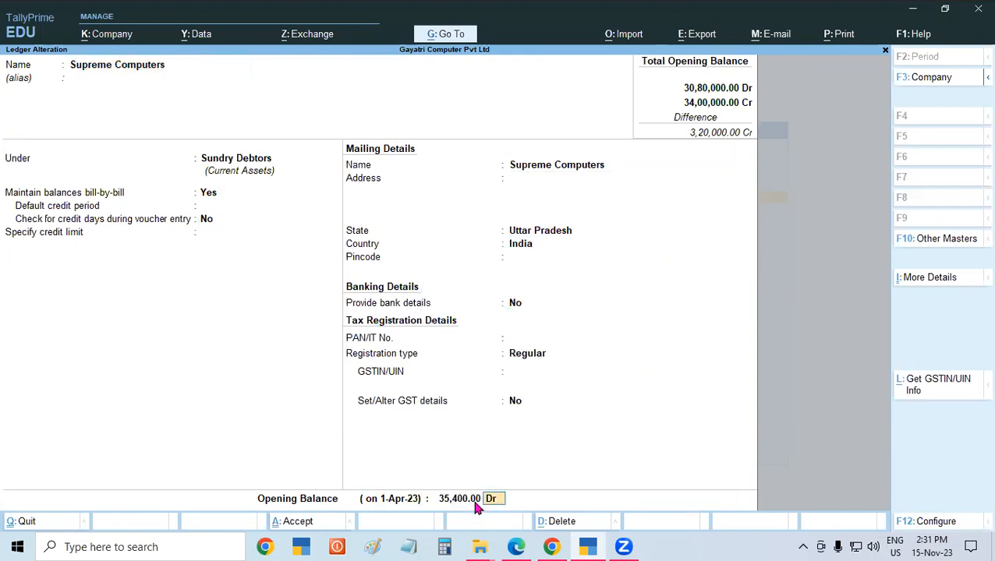
pyautogui.press('Return')
pyautogui.press('Return')
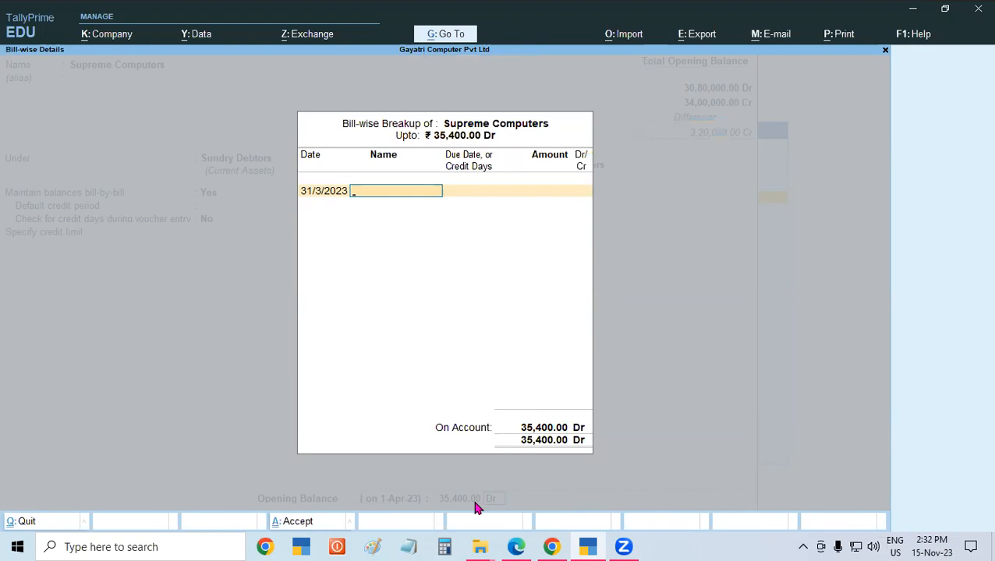
# Enter the first Supreme Computers bill as SC/001/50 with an amount of 15,400 Dr.
pyautogui.write('SC/001/50')
pyautogui.press('Return')
pyautogui.press('Return')
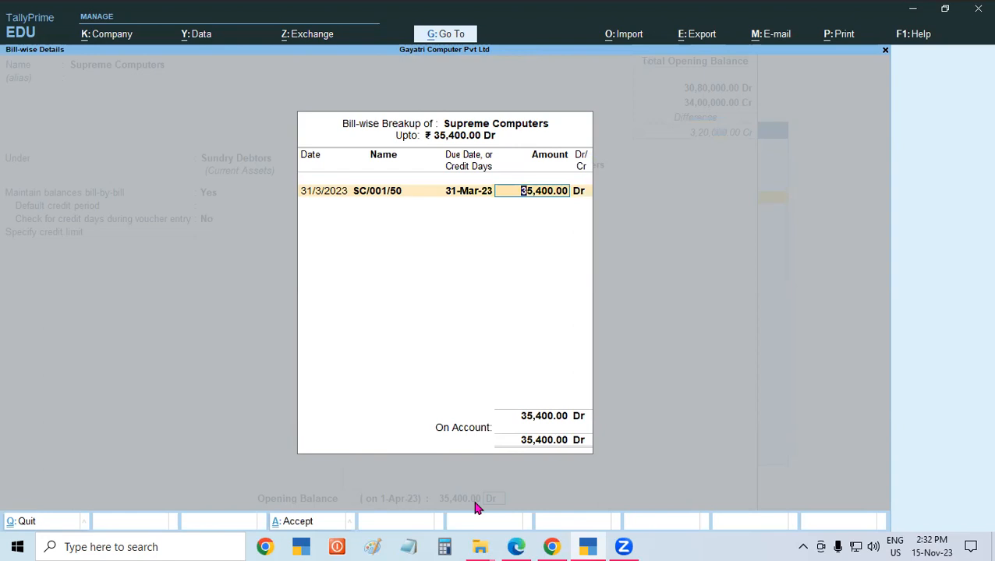
pyautogui.write('15,400')
pyautogui.press('Return')
pyautogui.press('Return')
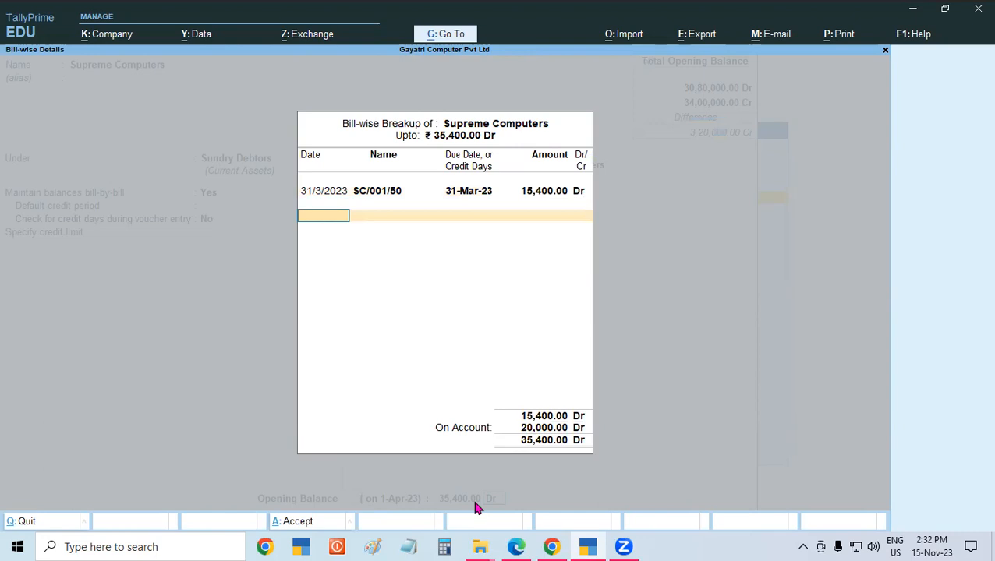
# Enter the second Supreme Computers bill as SC/001/51, dated 31/03/2023, with an amount of 12,000 Dr.
pyautogui.write('31/03/2023')
pyautogui.press('Return')
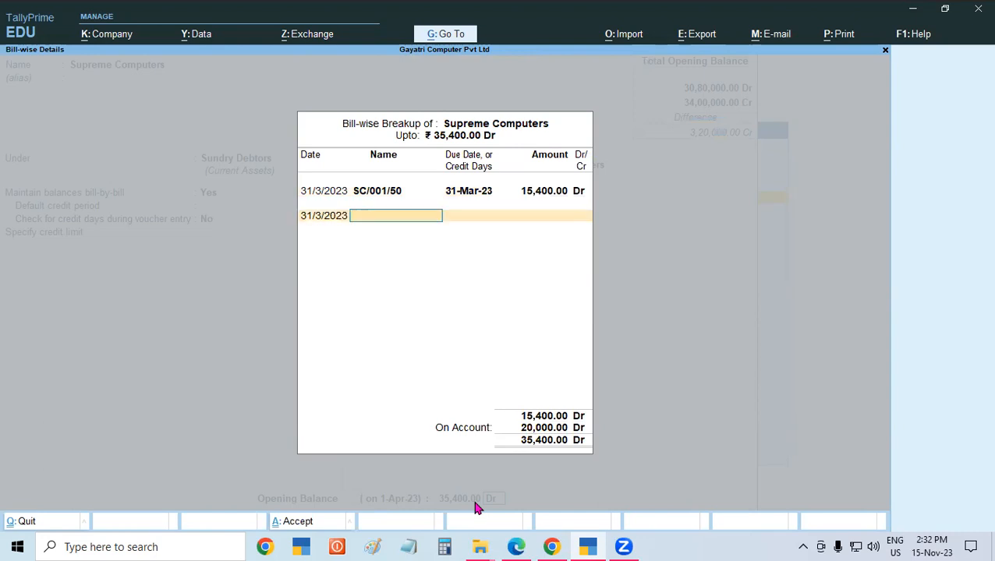
pyautogui.write('SC/001/51')
pyautogui.press('Return')
pyautogui.press('Return')
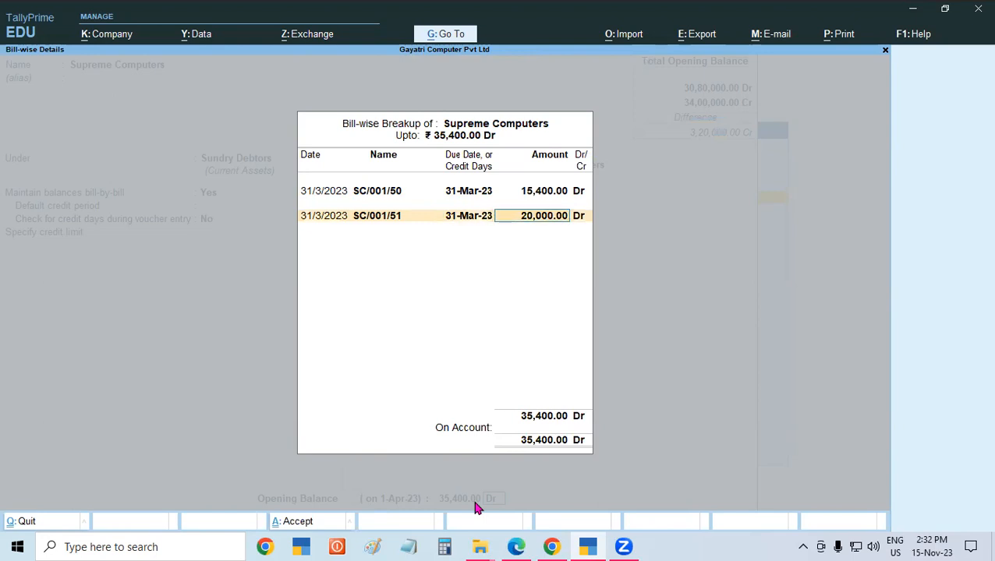
pyautogui.write('12000')
pyautogui.press('Return')
pyautogui.press('Return')
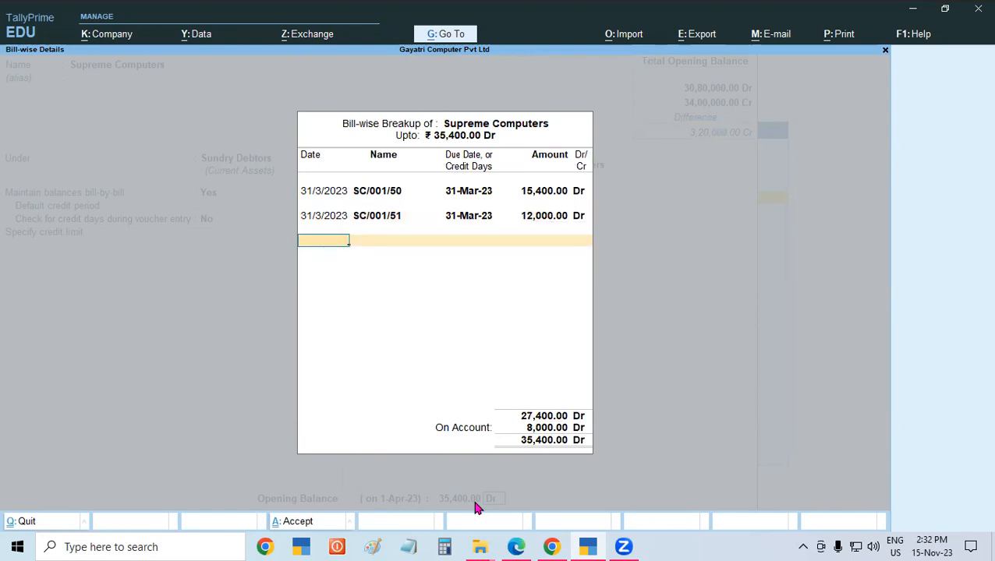
# Enter the third bill as SC/001/52, dated 31/03/2023, for 8,000 Dr, and save the Supreme Computers ledger.
pyautogui.write('31/03/2023')
pyautogui.press('Return')
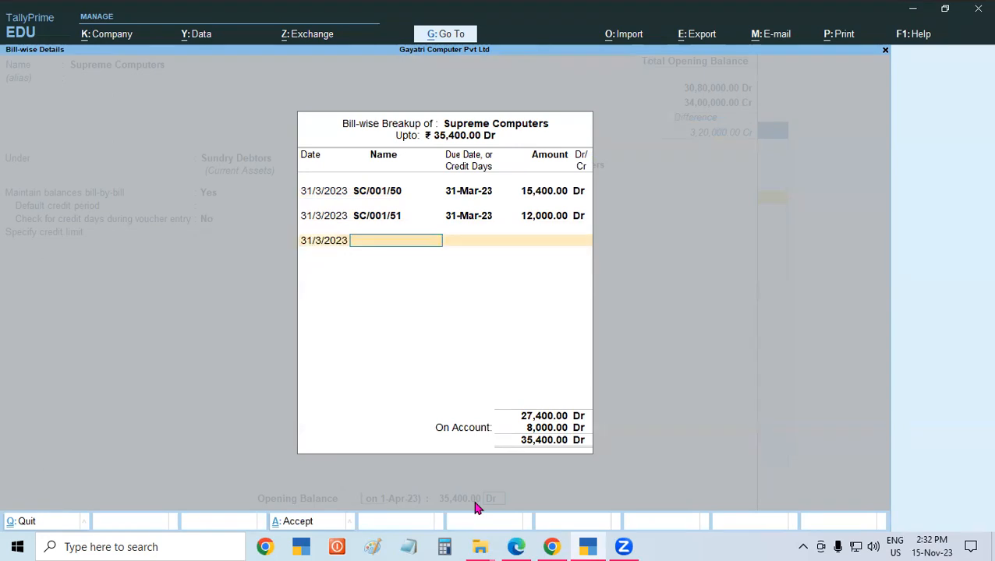
pyautogui.write('SC/001/52')
pyautogui.press('Return')
pyautogui.press('Return')
pyautogui.press('Return')
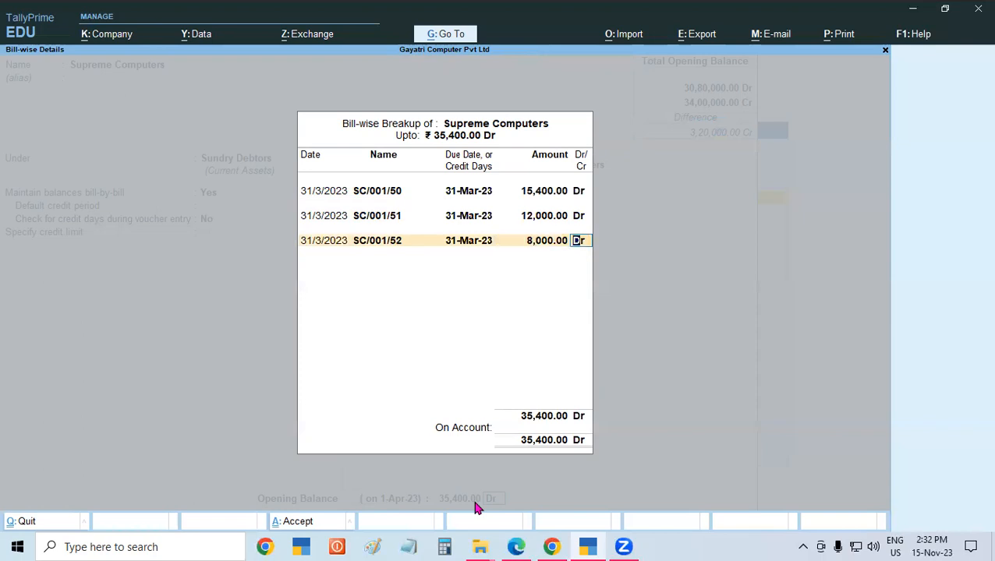
pyautogui.press('Return')
pyautogui.press('Return')
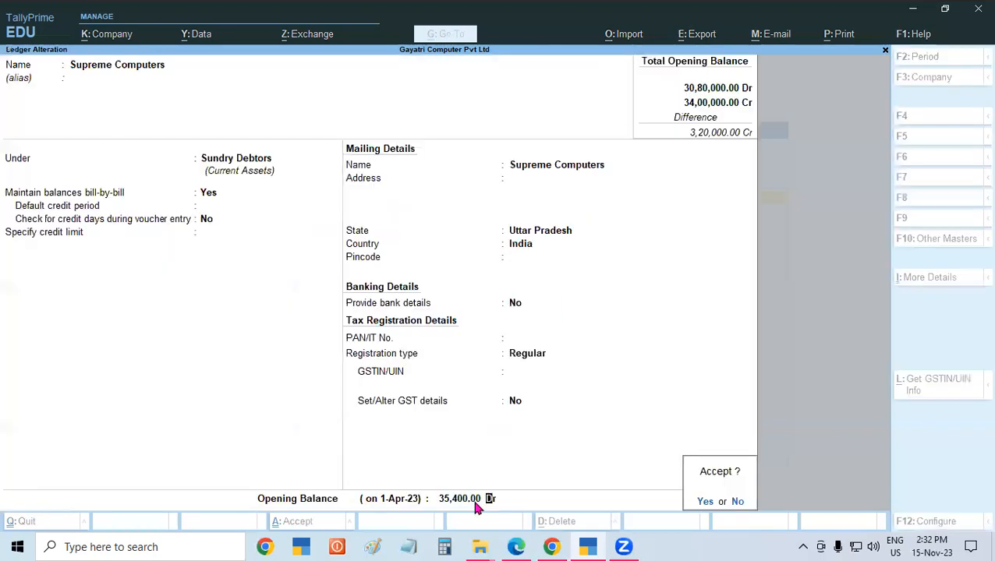
pyautogui.press('Return')
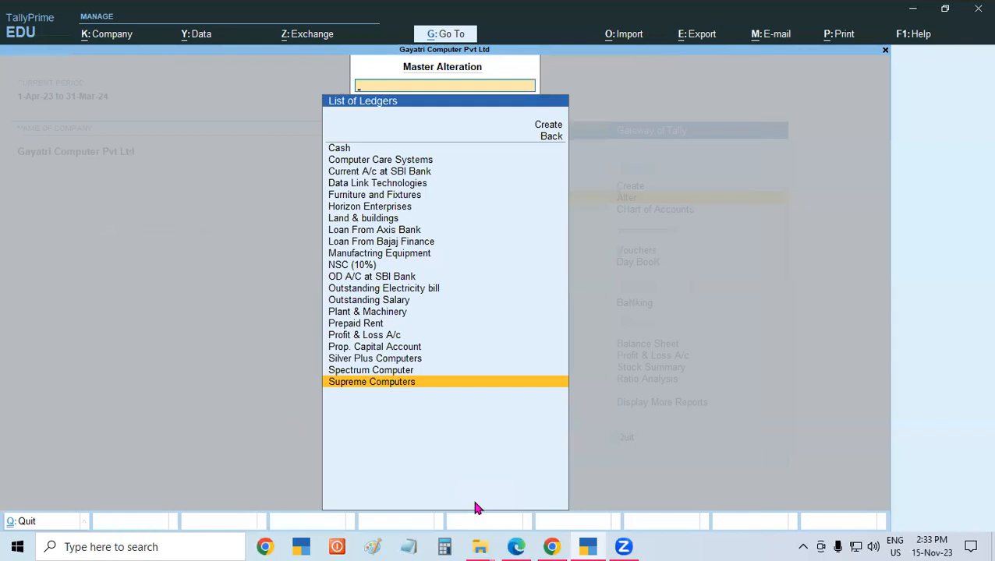
# Open the Data Link Technologies ledger for alteration and set Maintain balances bill-by-bill to Yes.
pyautogui.write('AT')
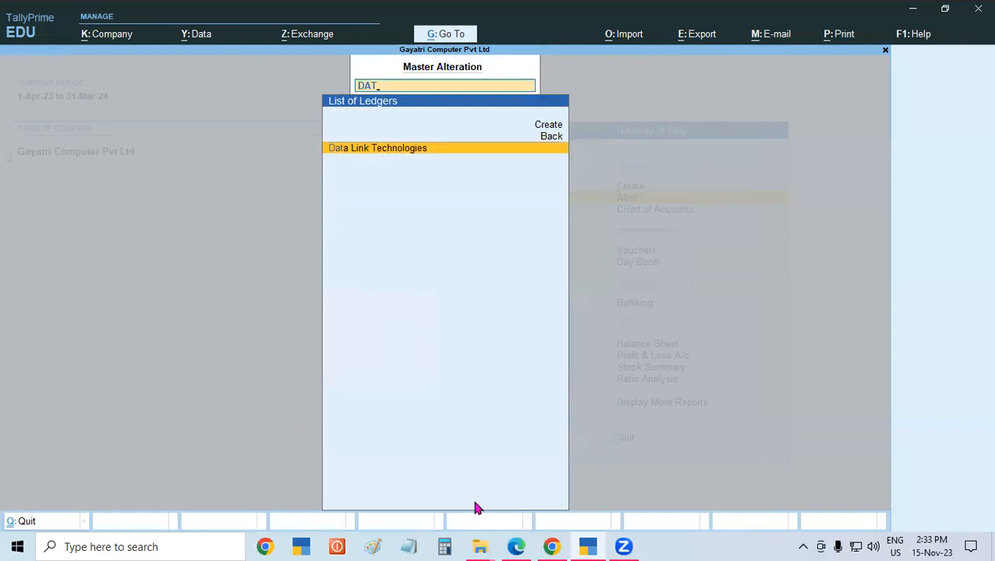
pyautogui.press('Return')
pyautogui.press('Return')
pyautogui.press('Return')
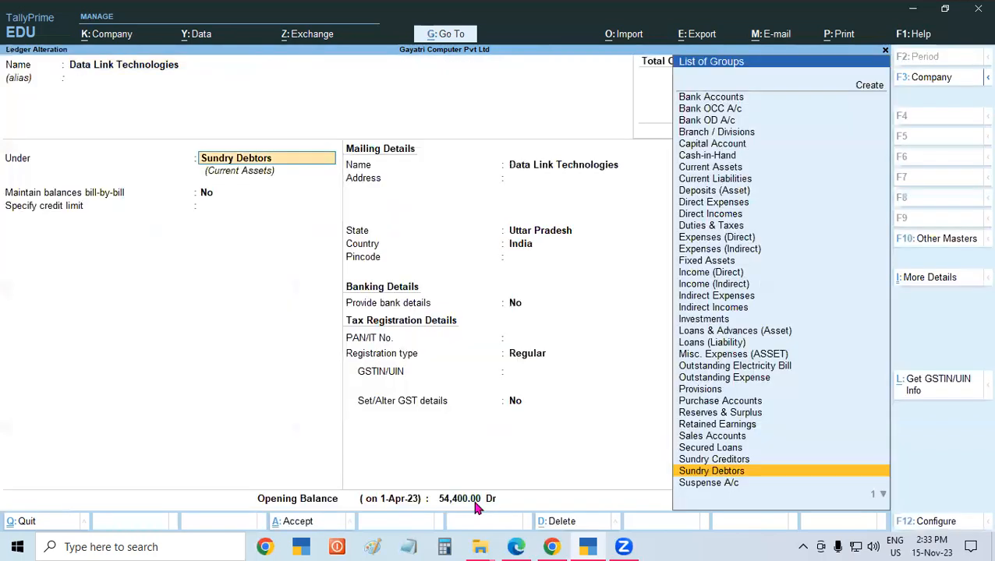
pyautogui.press('Return')
pyautogui.write('Y')
# Keep the other Data Link Technologies details, open the bill-wise breakup of the opening balance and date the first bill 31/3/2023.
pyautogui.press('Return')
pyautogui.press('Return')
pyautogui.press('Return')
pyautogui.press('Return')
pyautogui.press('Return')
pyautogui.press('Return')
pyautogui.press('Return')
pyautogui.press('Return')
pyautogui.press('Return')
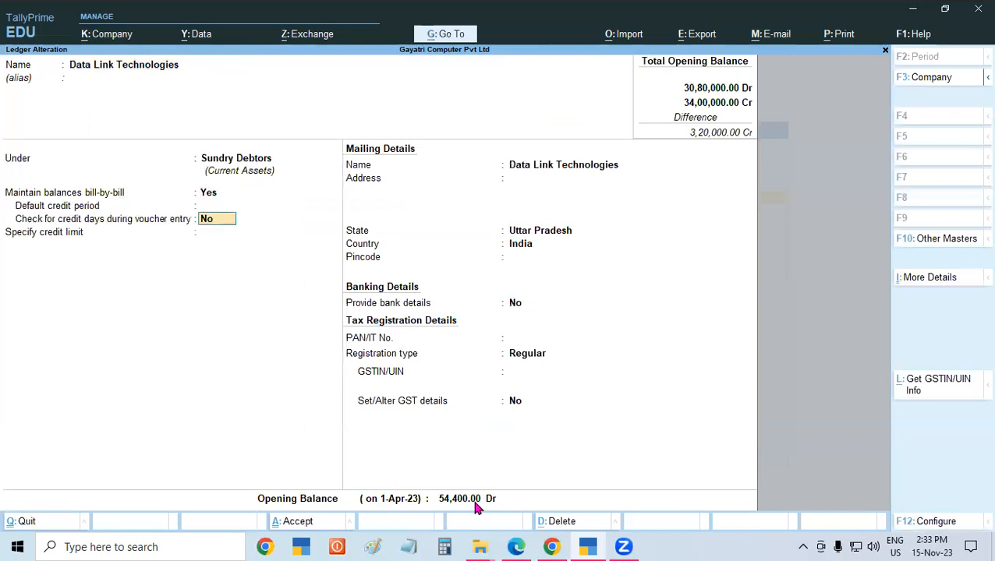
pyautogui.press('Return')
pyautogui.press('Return')
pyautogui.press('Return')
pyautogui.press('Return')
pyautogui.press('Return')
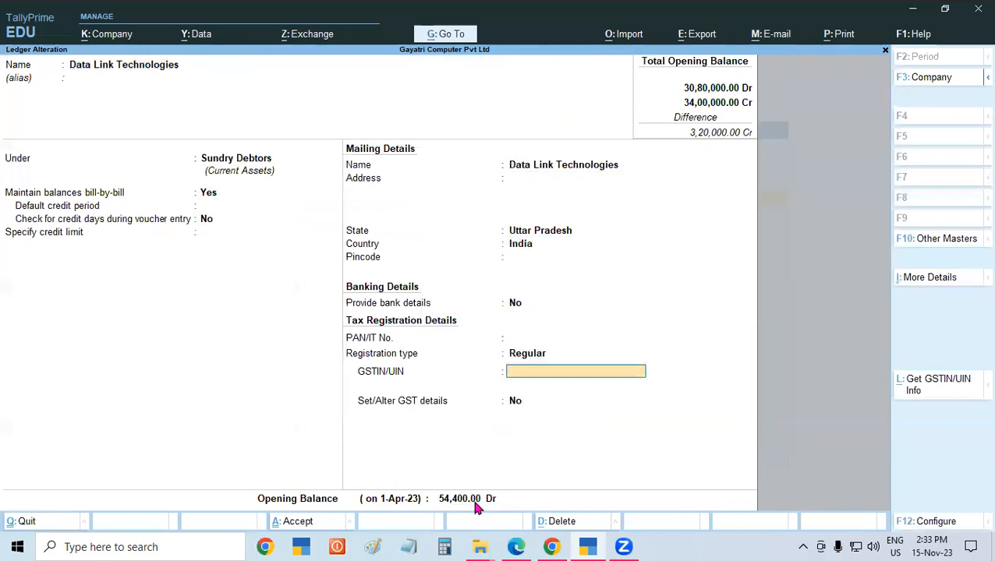
pyautogui.press('Return')
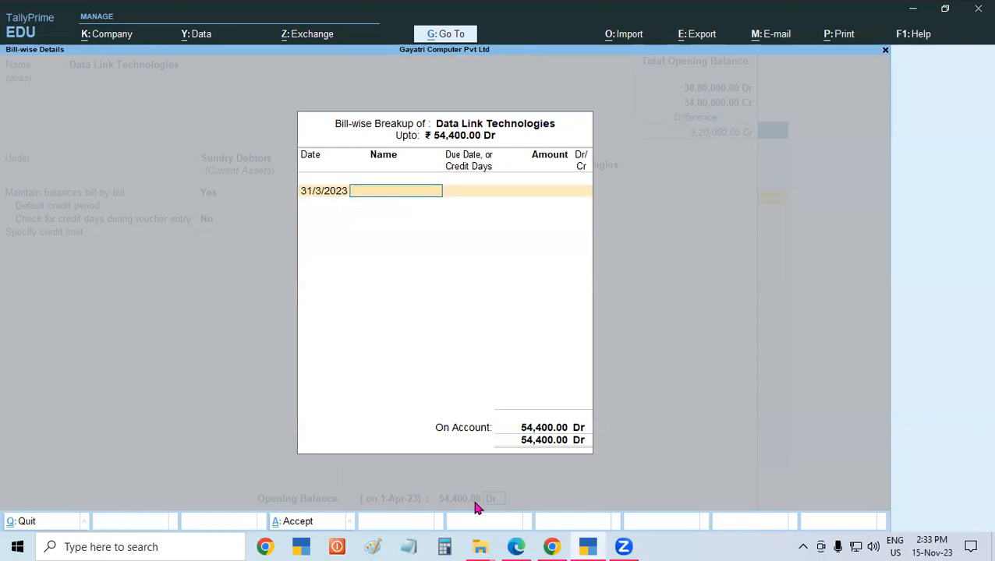
# Enter the first Data Link Technologies bill as DLT/002/450 with an amount of 14,400 Dr.
pyautogui.write('DLT/002/450')
pyautogui.press('Return')
pyautogui.press('Return')
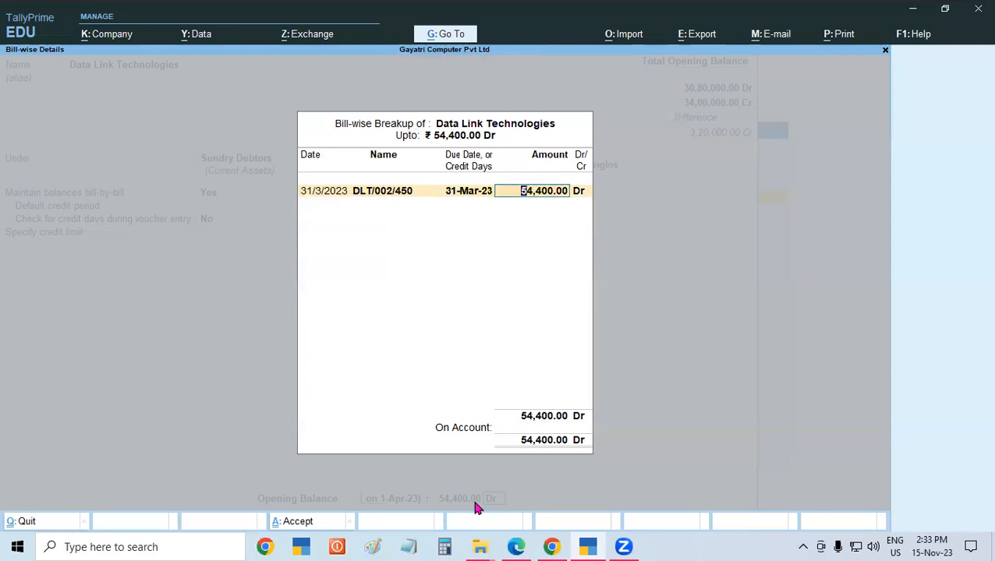
pyautogui.write('14,4')
pyautogui.write('00')
pyautogui.press('Return')
pyautogui.press('Return')
# Enter the second Data Link Technologies bill as DLT/002/451, dated 31/03/2023, with an amount of 10,000 Dr.
pyautogui.write('31/03/2023')
pyautogui.press('Return')
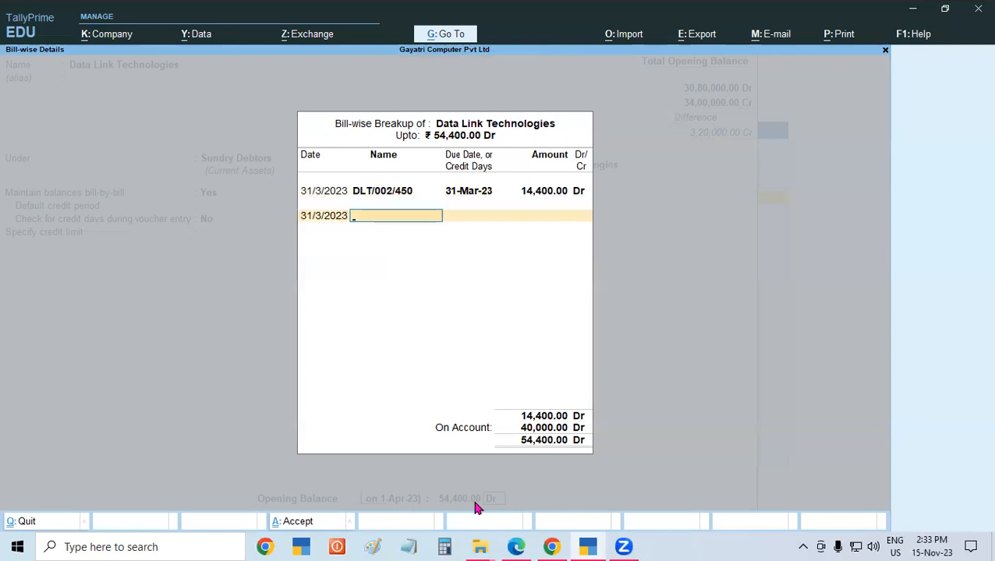
pyautogui.write('DLT/002/451')
pyautogui.press('Return')
pyautogui.press('Return')
pyautogui.write('10000')
pyautogui.press('Return')
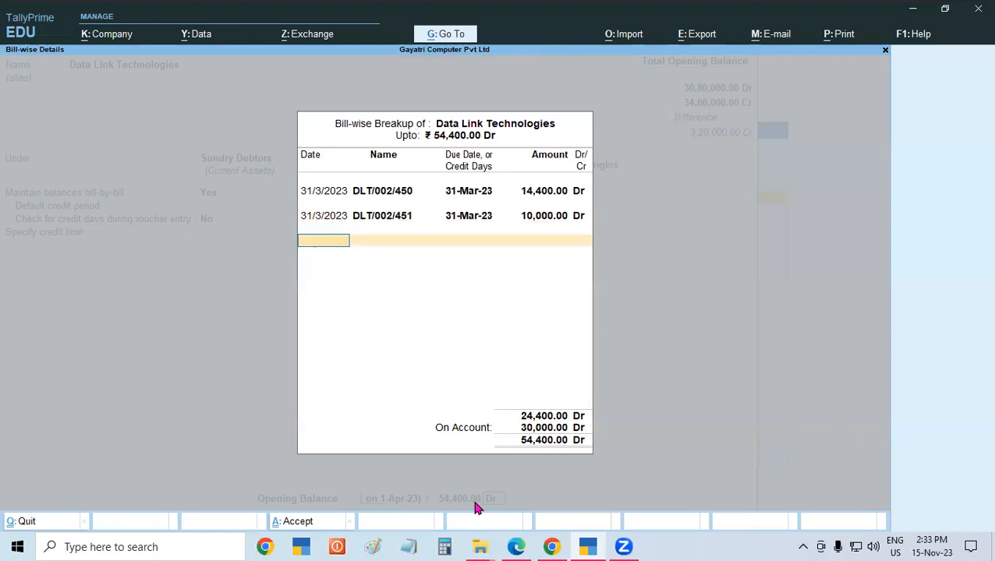
# Enter the third Data Link Technologies bill as DLT/002/452, dated 31/03/2023, with an amount of 30,000 Dr, and save the ledger.
pyautogui.write('31/03/2023')
pyautogui.press('Return')
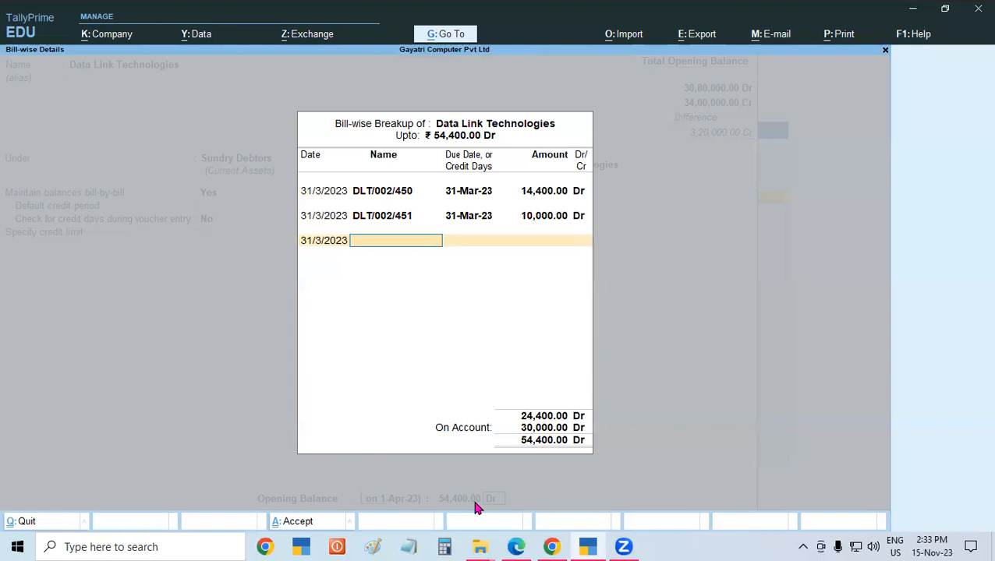
pyautogui.write('DLT/002/452')
pyautogui.press('Return')
pyautogui.press('Return')
pyautogui.press('Return')
pyautogui.press('Return')
pyautogui.press('Return')
pyautogui.press('Return')
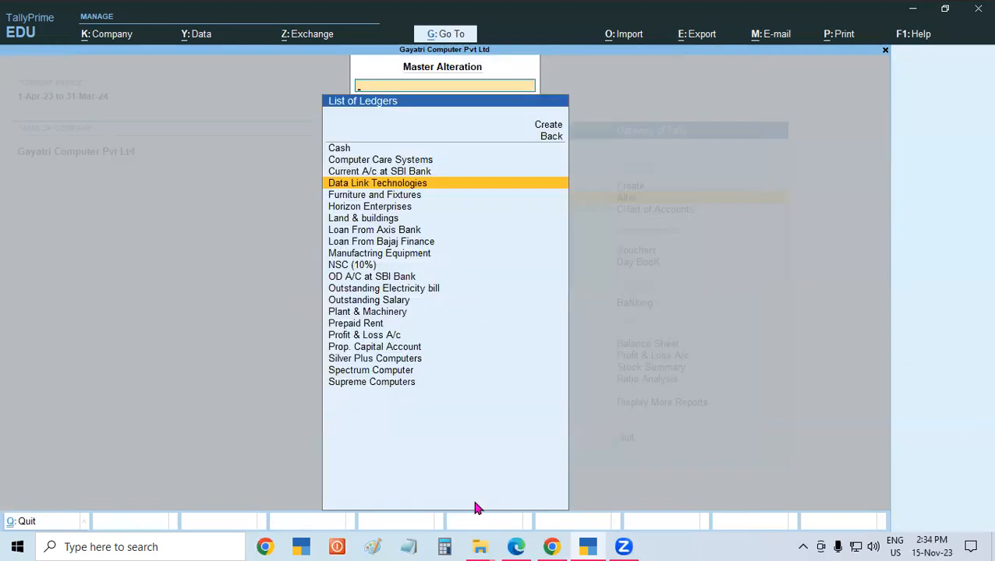
# Switch to the PDF notes in Edge and examine the bill numbers and amounts listed for Spectrum Computers.
pyautogui.click(515, 546)
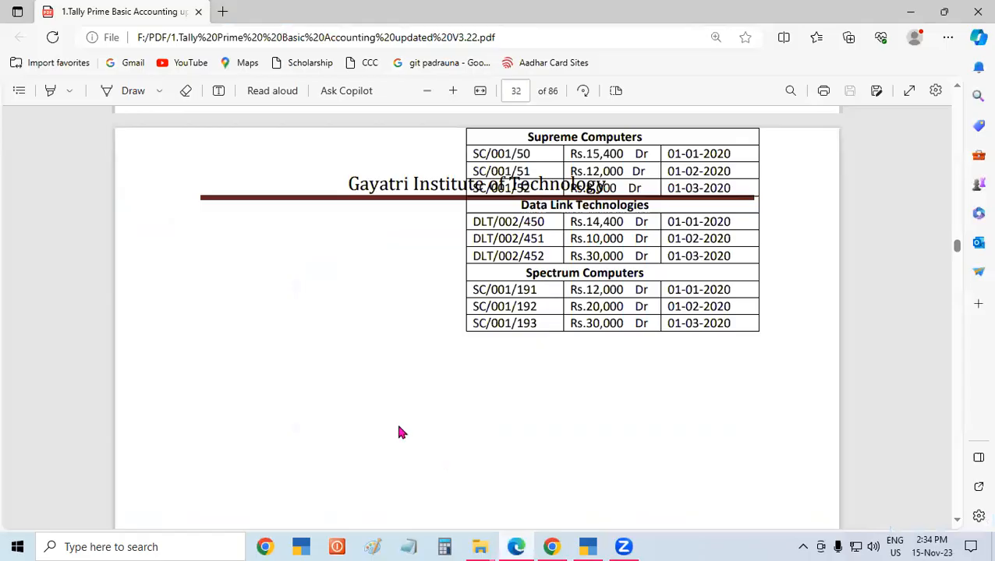
pyautogui.scroll(-1, 550, 238)
pyautogui.moveTo(528, 205); pyautogui.dragTo(580, 205)
pyautogui.click(615, 346)
pyautogui.doubleClick(590, 238)
pyautogui.doubleClick(590, 255)
pyautogui.click(583, 290)
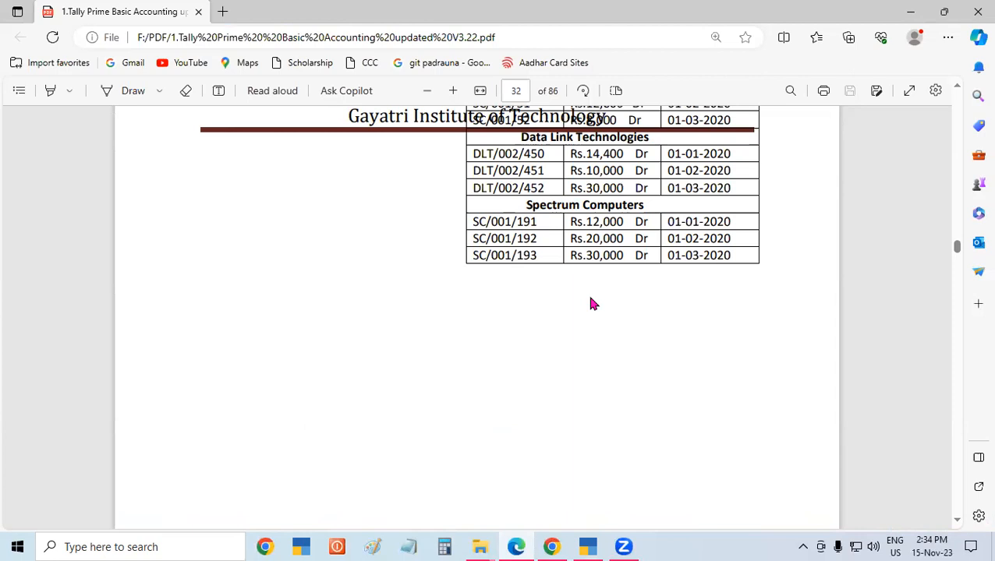
pyautogui.moveTo(598, 222); pyautogui.dragTo(622, 256)
pyautogui.click(599, 333)
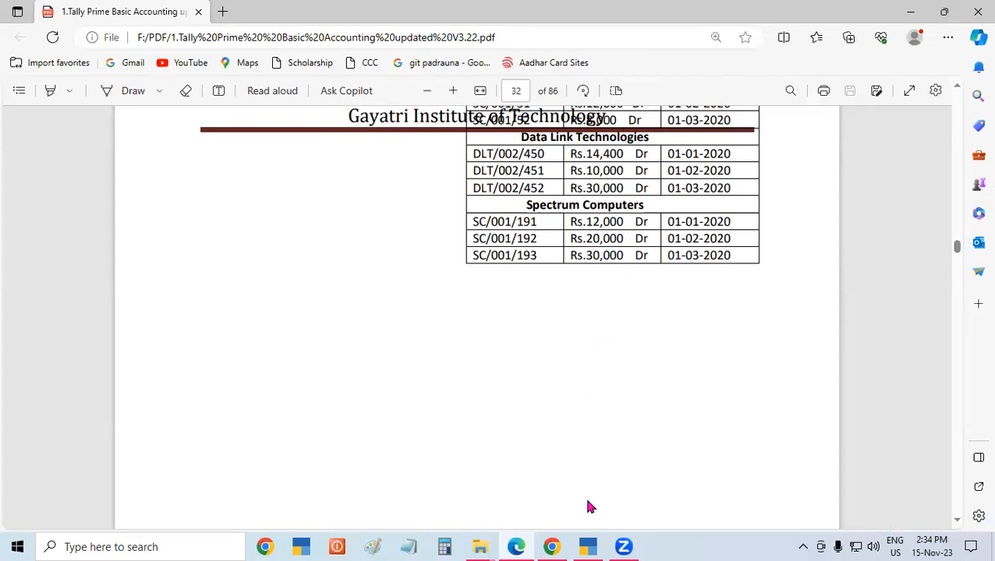
# Switch back to TallyPrime, open the Spectrum Computer ledger for alteration and set Maintain balances bill-by-bill to Yes.
pyautogui.click(588, 547)
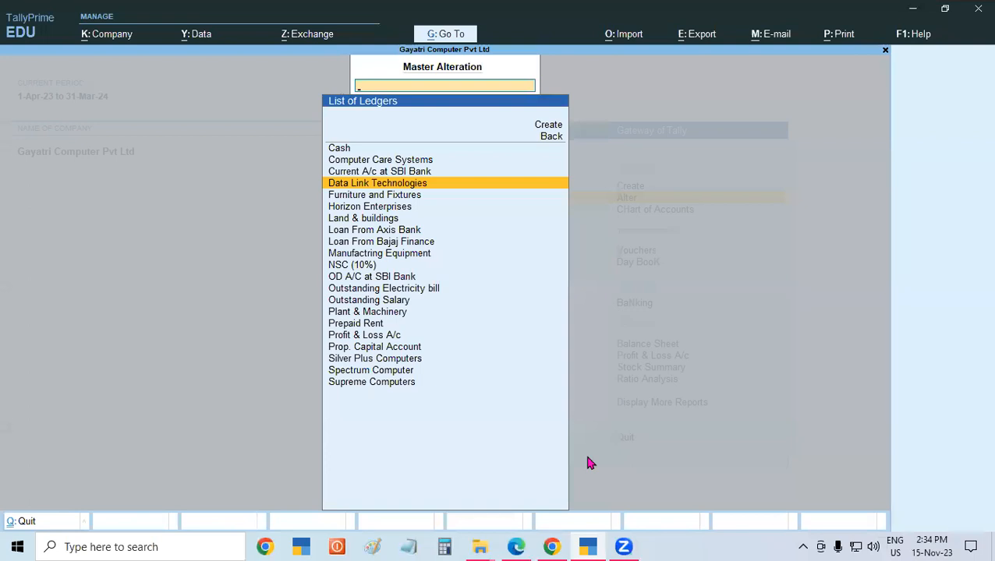
pyautogui.write('SPE')
pyautogui.press('Return')
pyautogui.press('Return')
pyautogui.press('Return')
pyautogui.write('Y')
pyautogui.press('Return')
# Keep the other Spectrum Computer details, open the bill-wise breakup of the opening balance and date the first bill 31/3/2023.
pyautogui.press('Return')
pyautogui.press('Return')
pyautogui.press('Return')
pyautogui.press('Return')
pyautogui.press('Return')
pyautogui.press('Return')
pyautogui.press('Return')
pyautogui.press('Return')
pyautogui.press('Return')
pyautogui.press('Return')
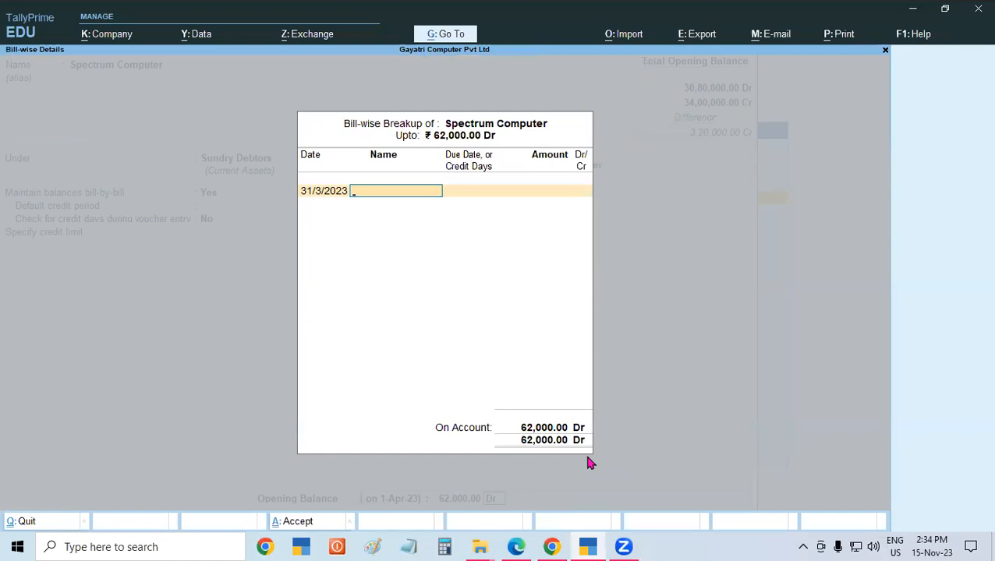
# Enter the first Spectrum Computer bill as SC/001/191 with an amount of 12,000 Dr.
pyautogui.write('SC/001/1591')
pyautogui.press('BackSpace')
pyautogui.press('BackSpace')
pyautogui.press('BackSpace')
pyautogui.write('91')
pyautogui.press('Return')
pyautogui.press('Return')
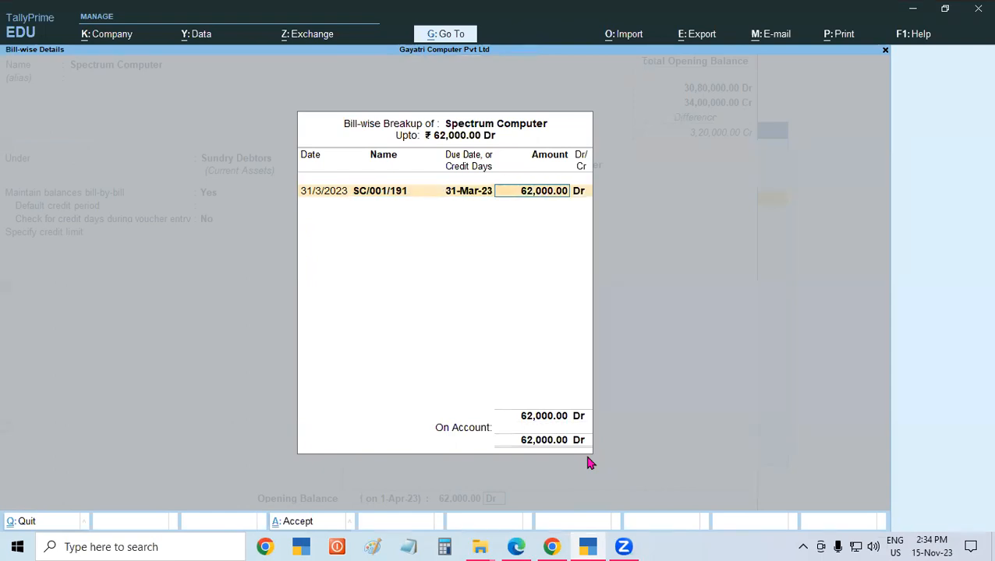
pyautogui.write('12000')
pyautogui.press('Return')
pyautogui.press('Return')
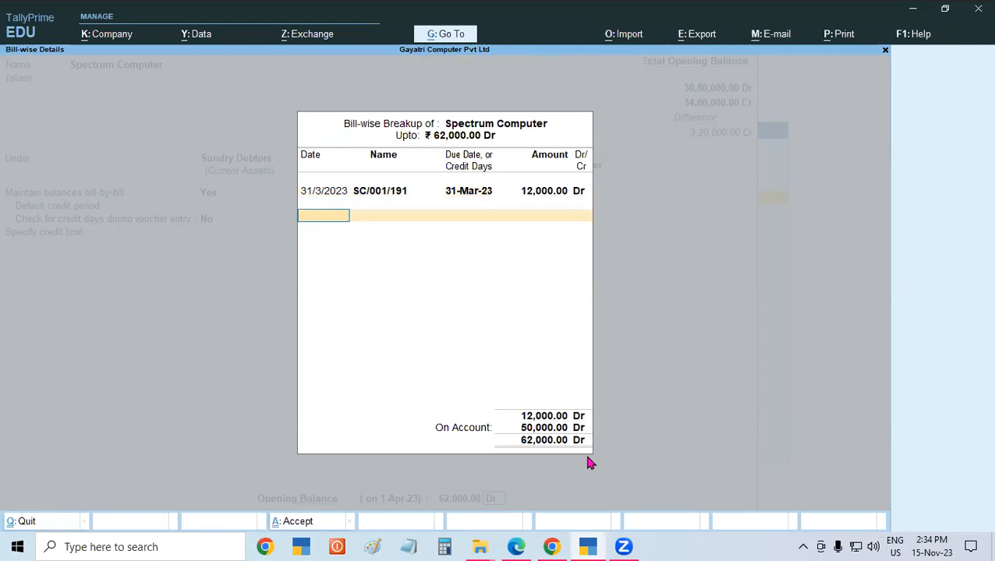
# Enter the second Spectrum Computer bill as SC/001/192, dated 31/03/2023, with an amount of 20,000 Dr.
pyautogui.write('31/03/2023')
pyautogui.press('Return')
pyautogui.write('S')
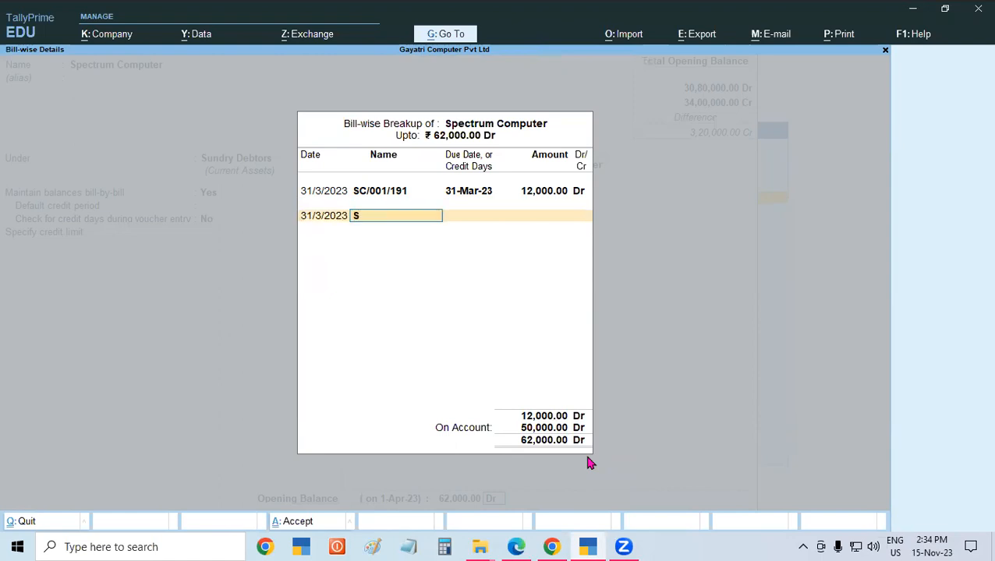
pyautogui.write('C/001/192')
pyautogui.press('Return')
pyautogui.press('Return')
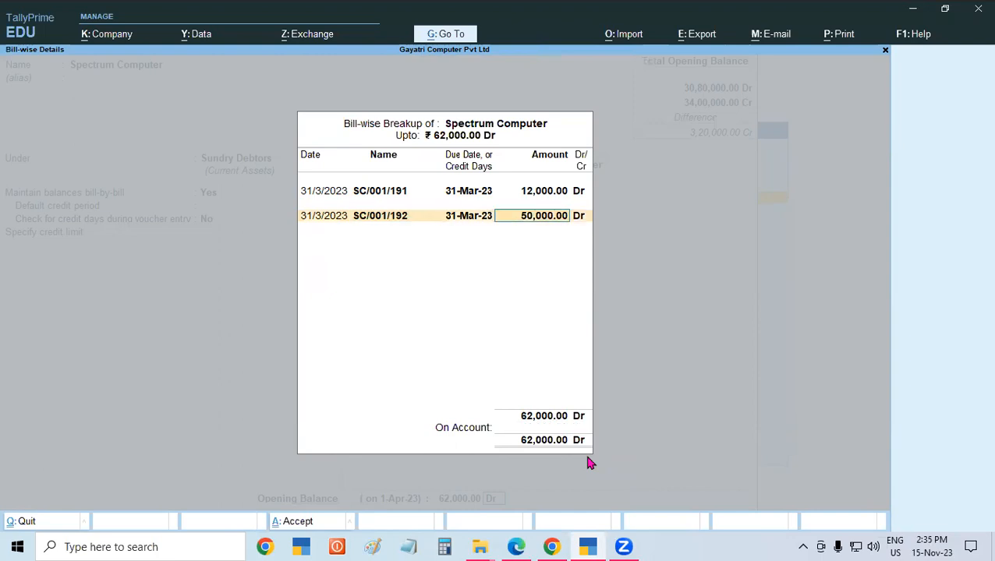
pyautogui.write('20000')
pyautogui.press('Return')
pyautogui.press('Return')
# Enter the third Spectrum Computer bill as SC/001/193, dated 31/03/2023, with an amount of 30,000 Dr, and save the ledger.
pyautogui.write('31/03/2023')
pyautogui.press('Return')
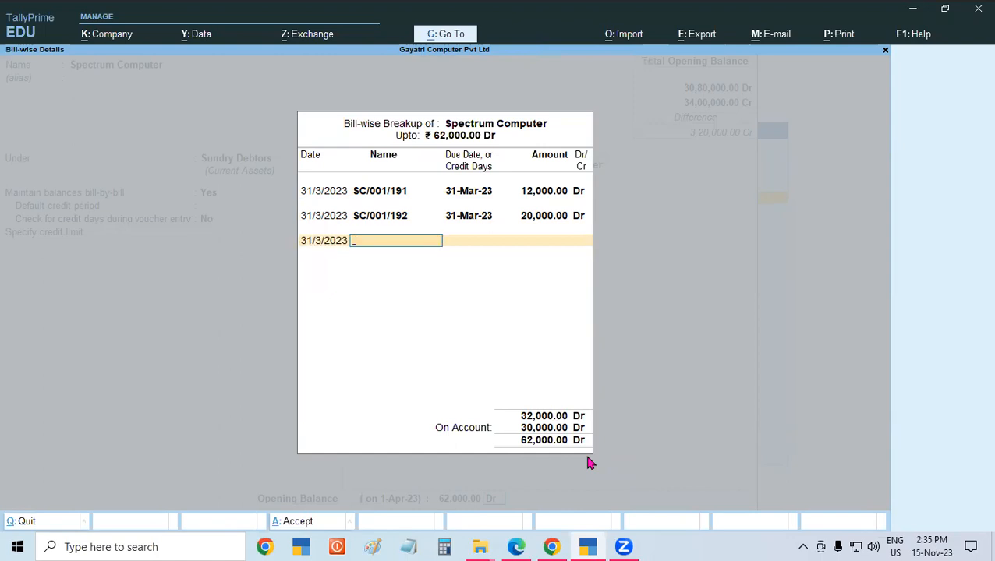
pyautogui.write('SC/001/193')
pyautogui.press('Return')
pyautogui.press('Return')
pyautogui.press('Return')
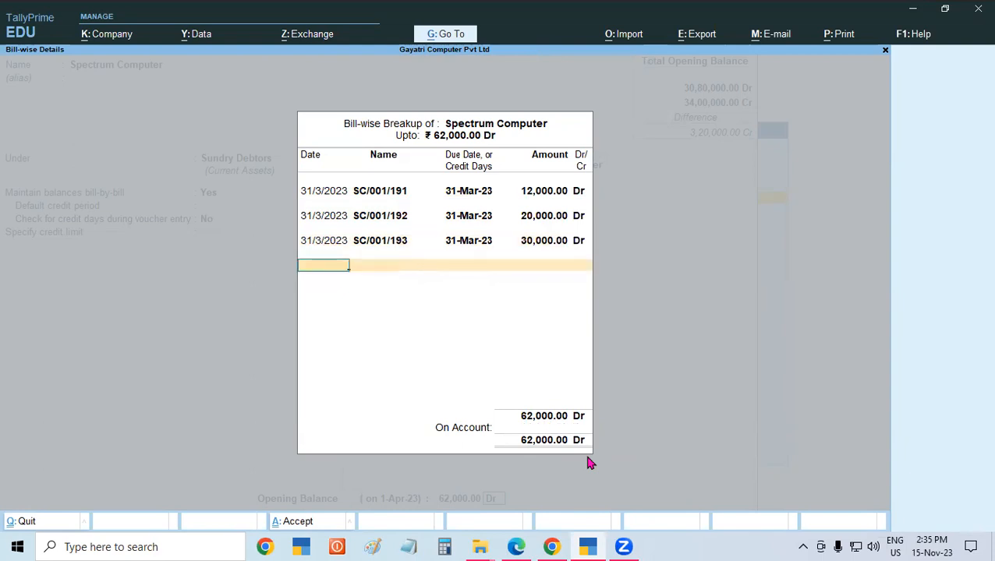
pyautogui.hotkey('ctrl', 'a')
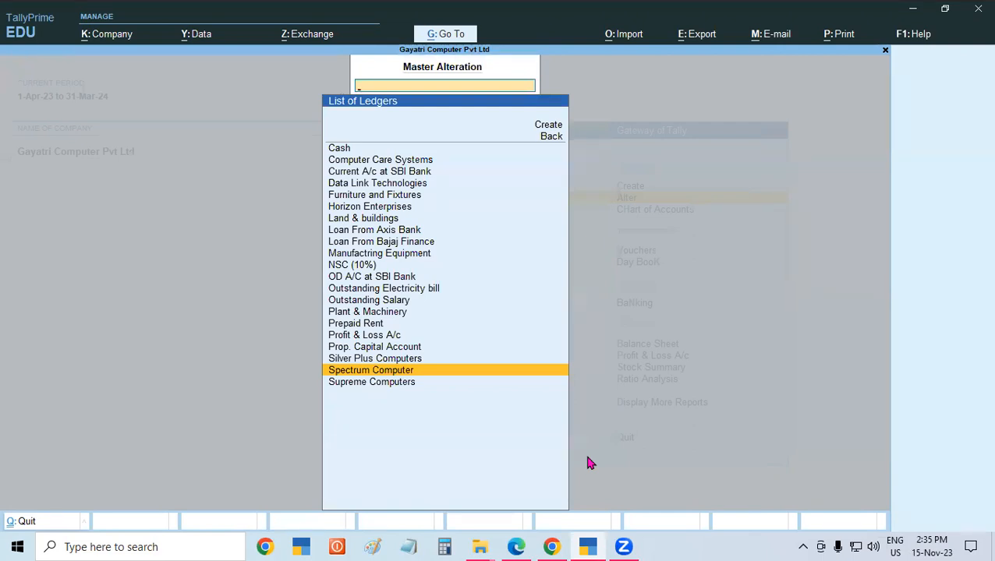
pyautogui.click(921, 46)
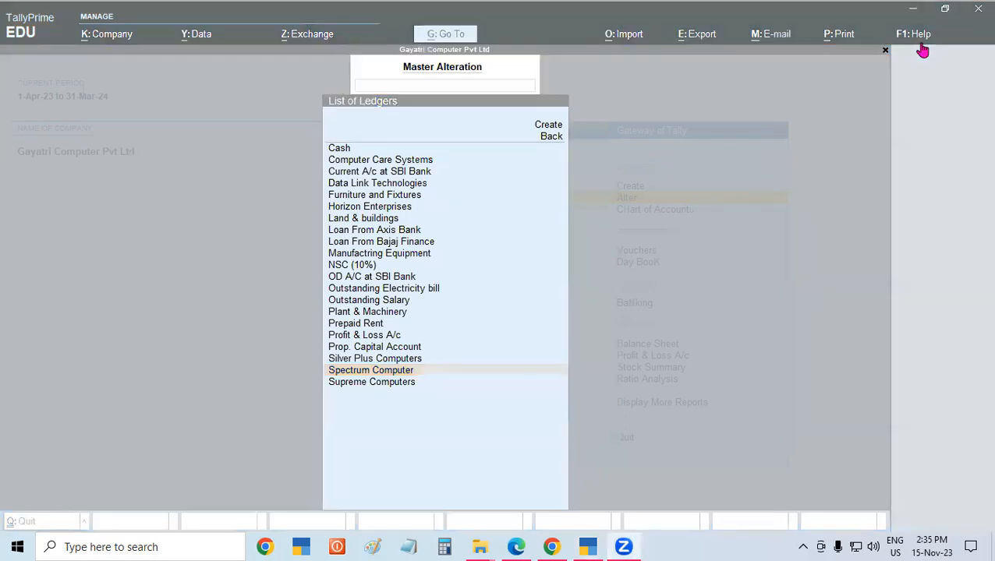